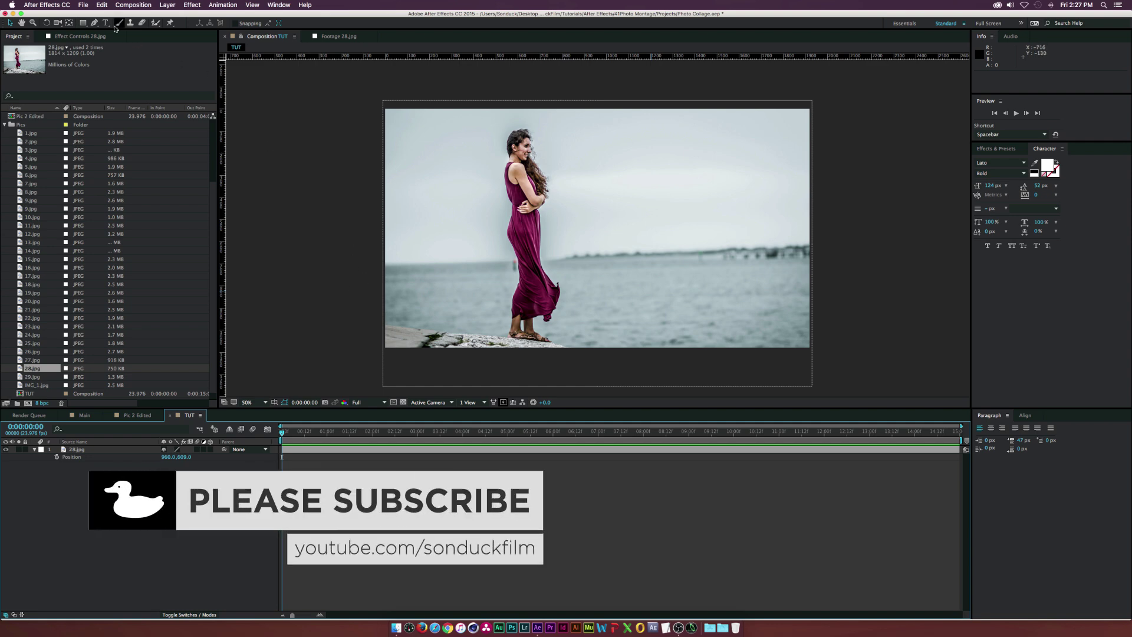
- Set up the Pen tool with no fill and a white (FFFFFF) stroke for shape drawing
{"action": "left_click", "coordinate": [94, 22]}
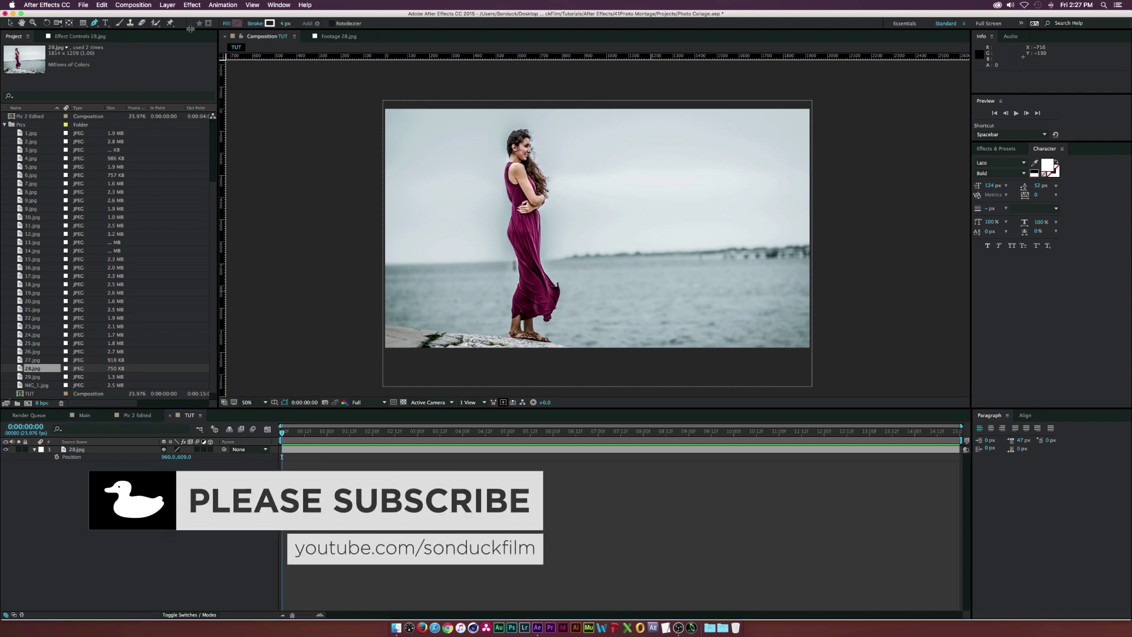
{"action": "left_click", "coordinate": [226, 23]}
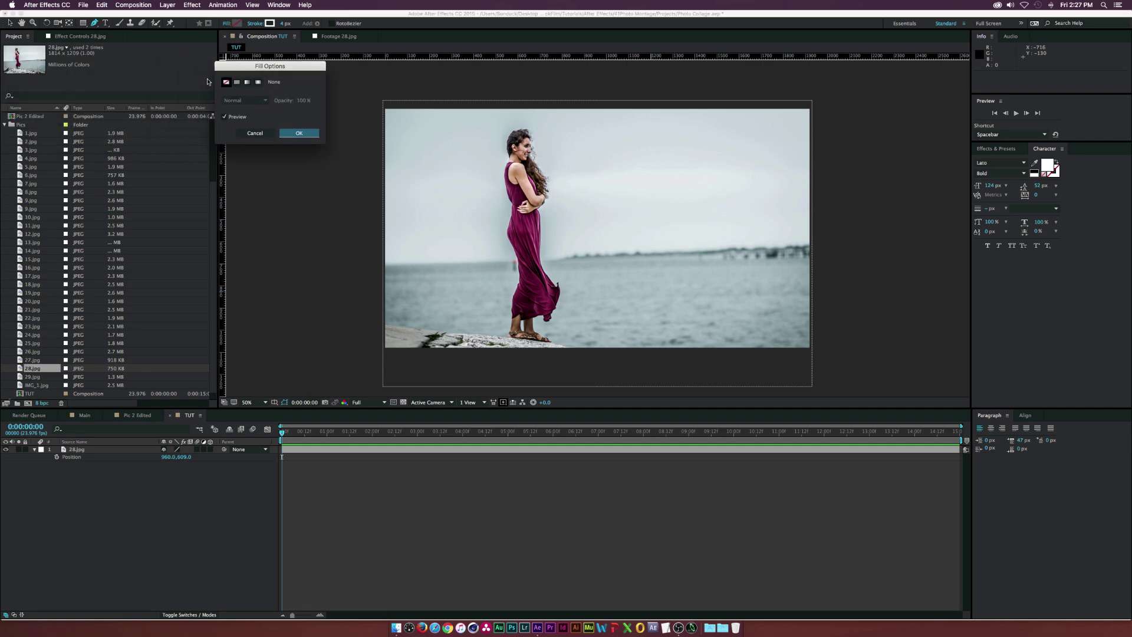
{"action": "left_click", "coordinate": [226, 83]}
{"action": "left_click", "coordinate": [297, 133]}
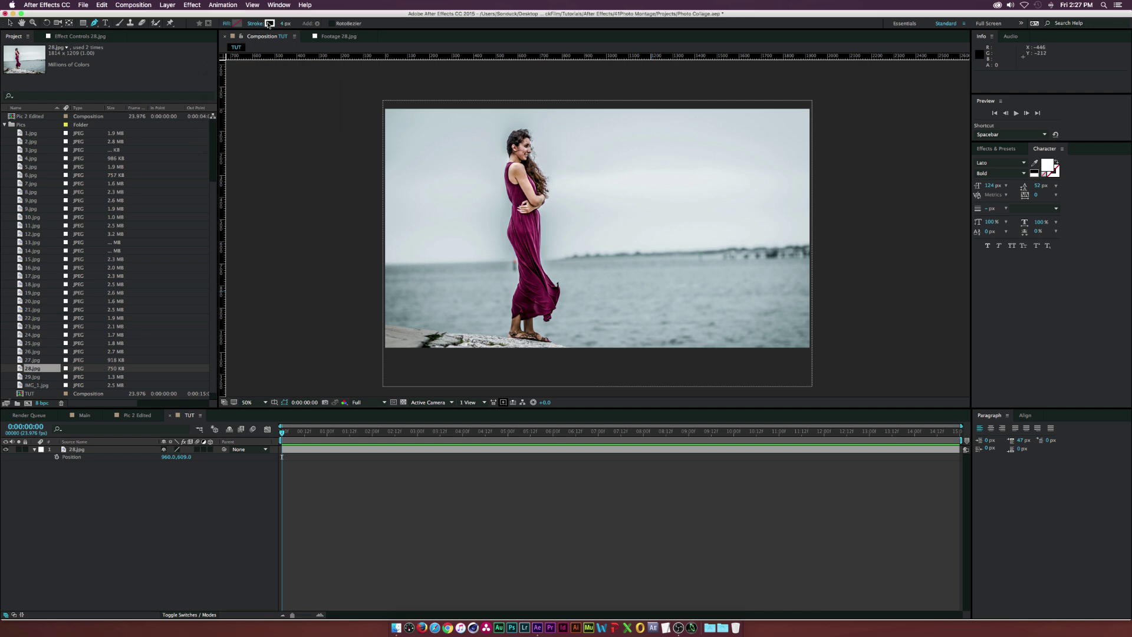
{"action": "left_click", "coordinate": [269, 24]}
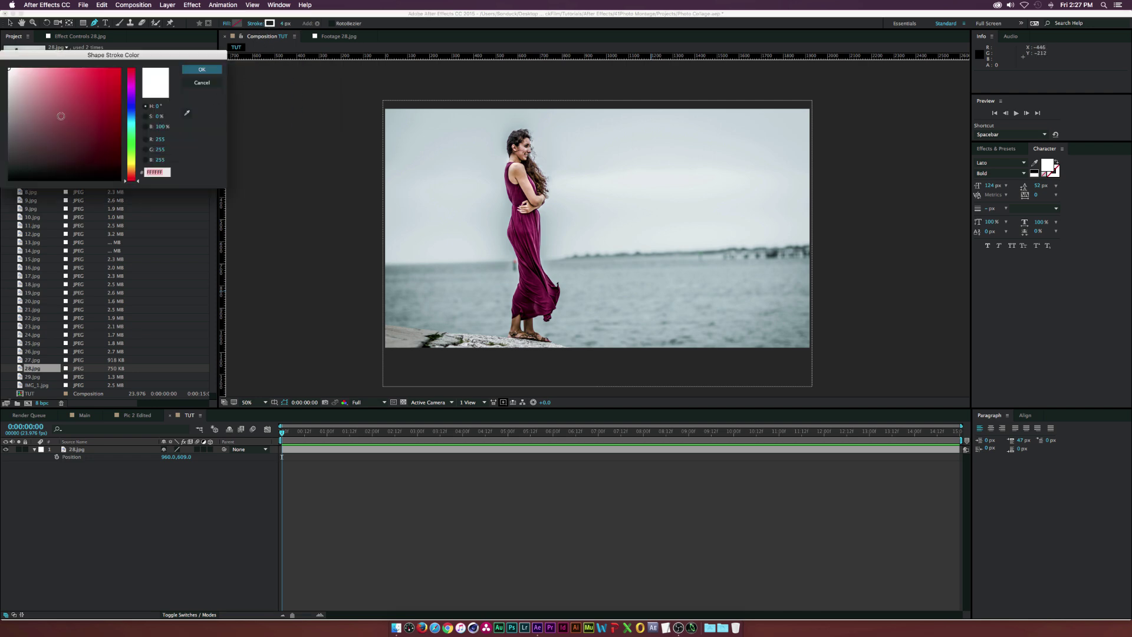
{"action": "left_click", "coordinate": [202, 70]}
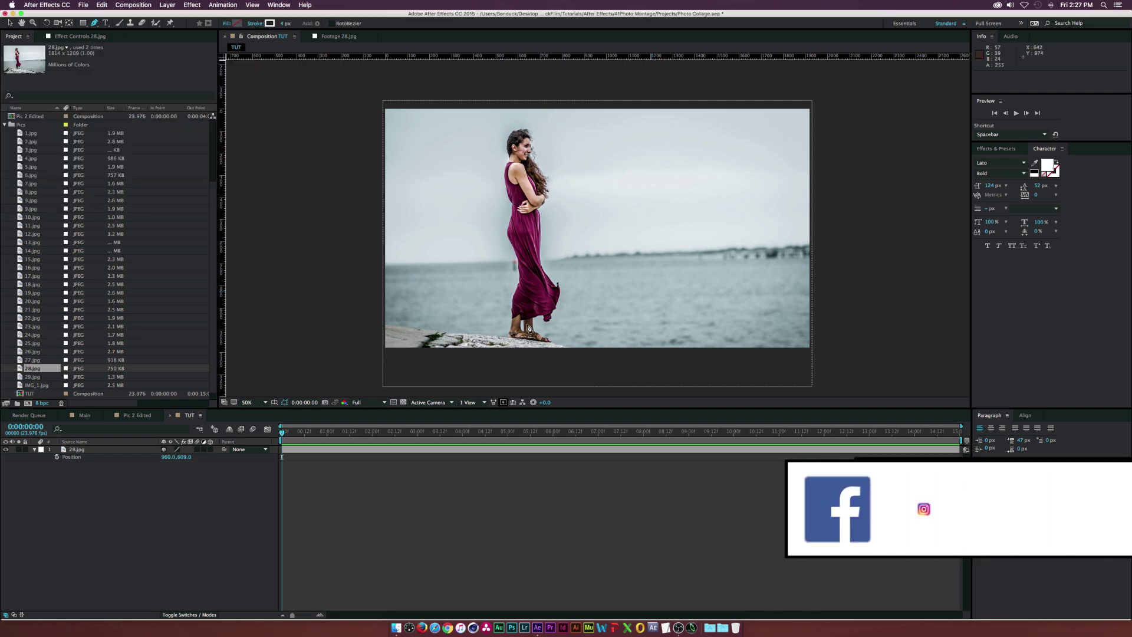
- Draw a vertical line just to the woman's left, extending beyond the frame's top and bottom, and name its layer Line 1
{"action": "left_click", "coordinate": [467, 378]}
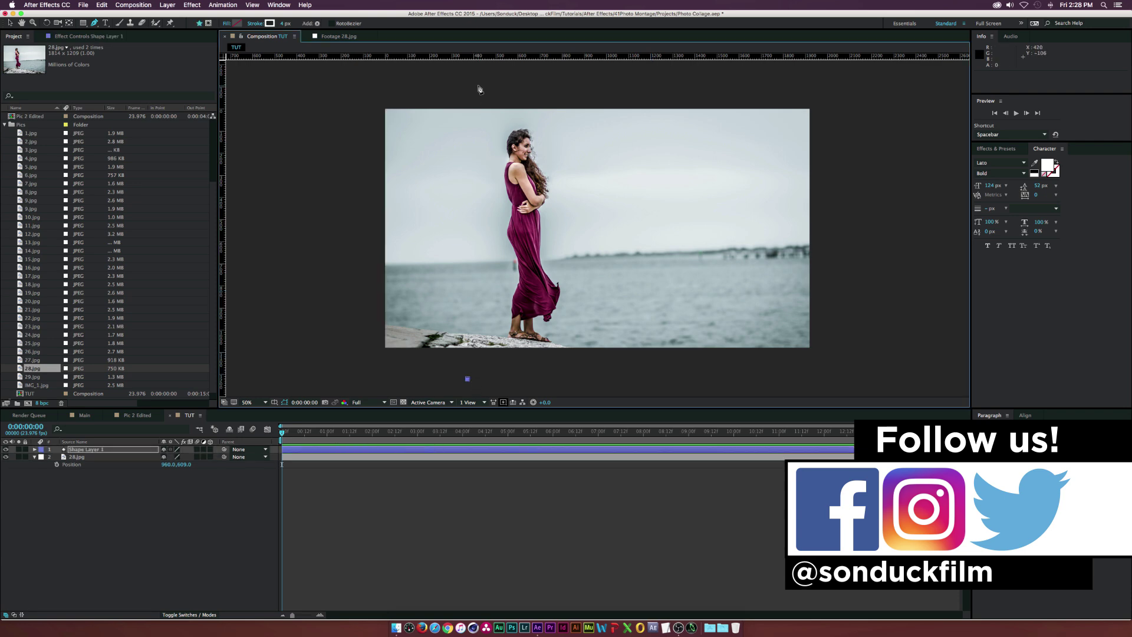
{"action": "left_click", "coordinate": [467, 71], "text": "shift"}
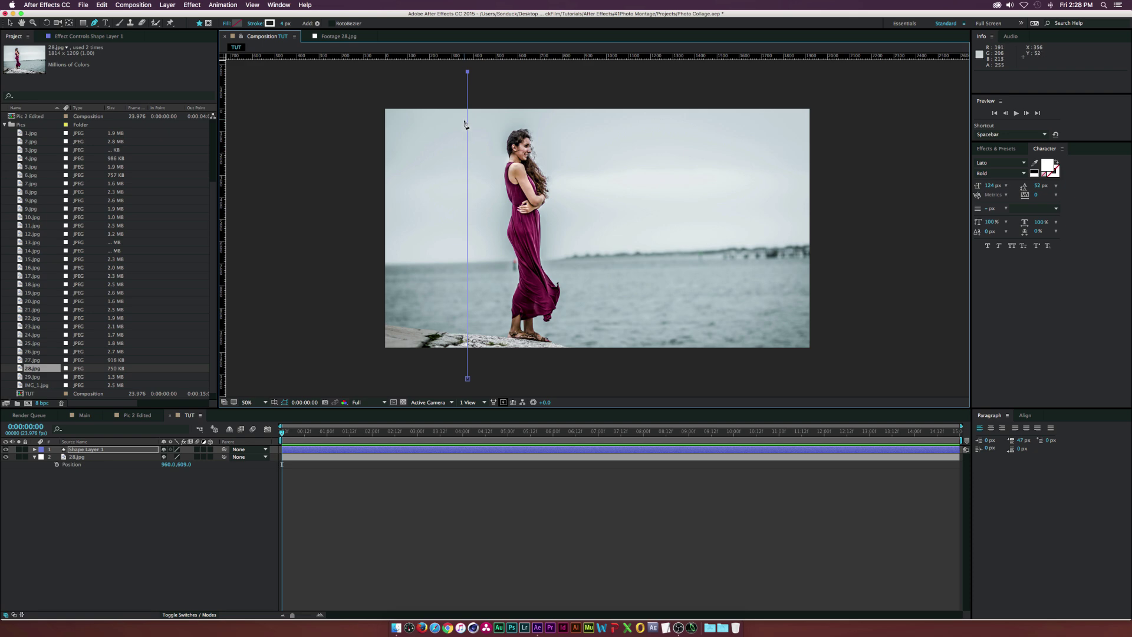
{"action": "left_click", "coordinate": [148, 509]}
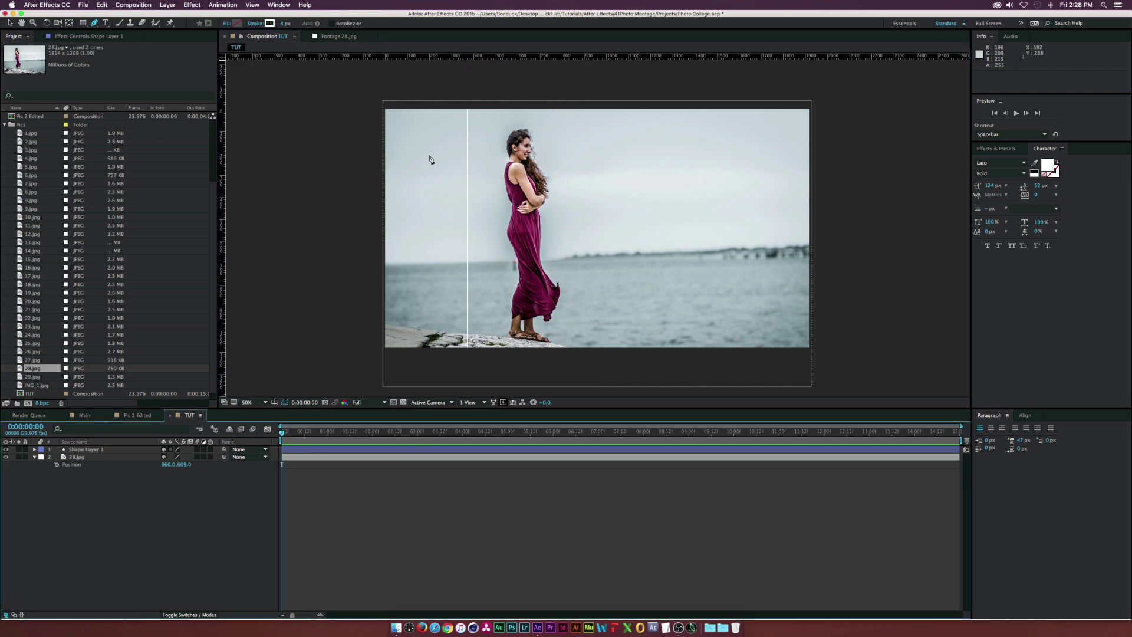
{"action": "left_click", "coordinate": [83, 450]}
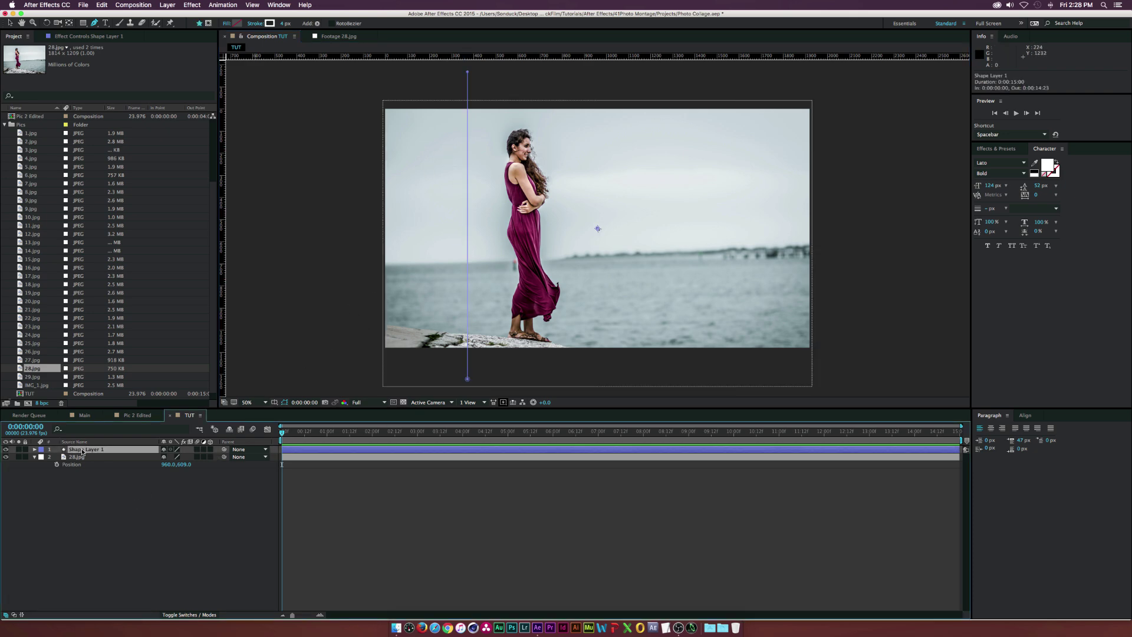
{"action": "key", "text": "Return"}
{"action": "type", "text": "Line 1"}
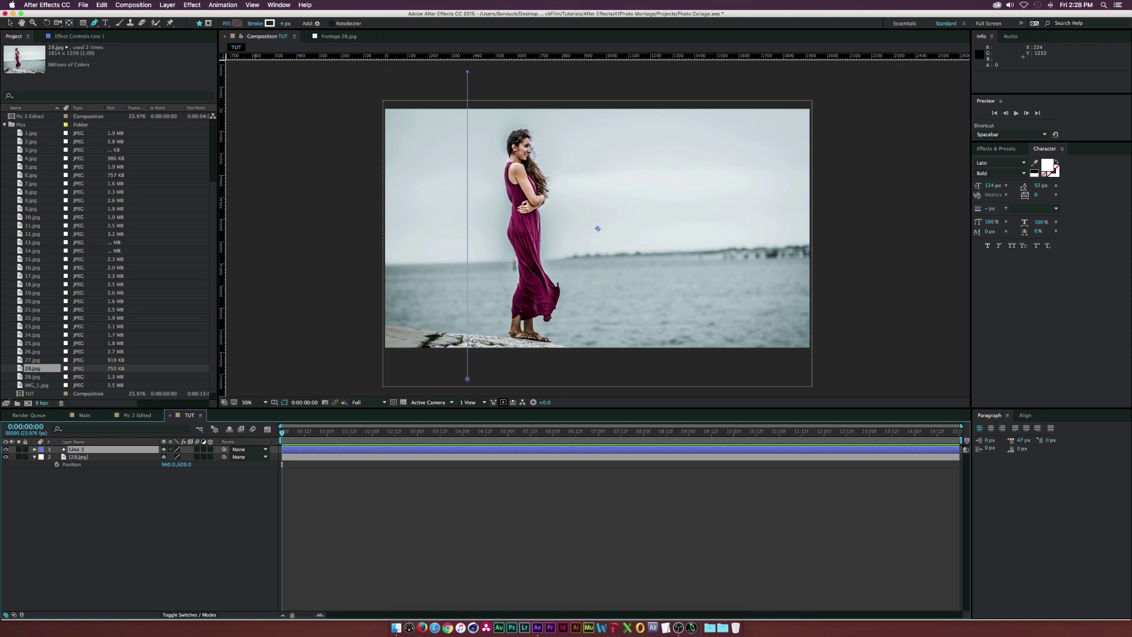
{"action": "key", "text": "Return"}
- Duplicate the Line 1 layer and move the copy off the right side of the frame to position 2790, 540
{"action": "key", "text": "super+d"}
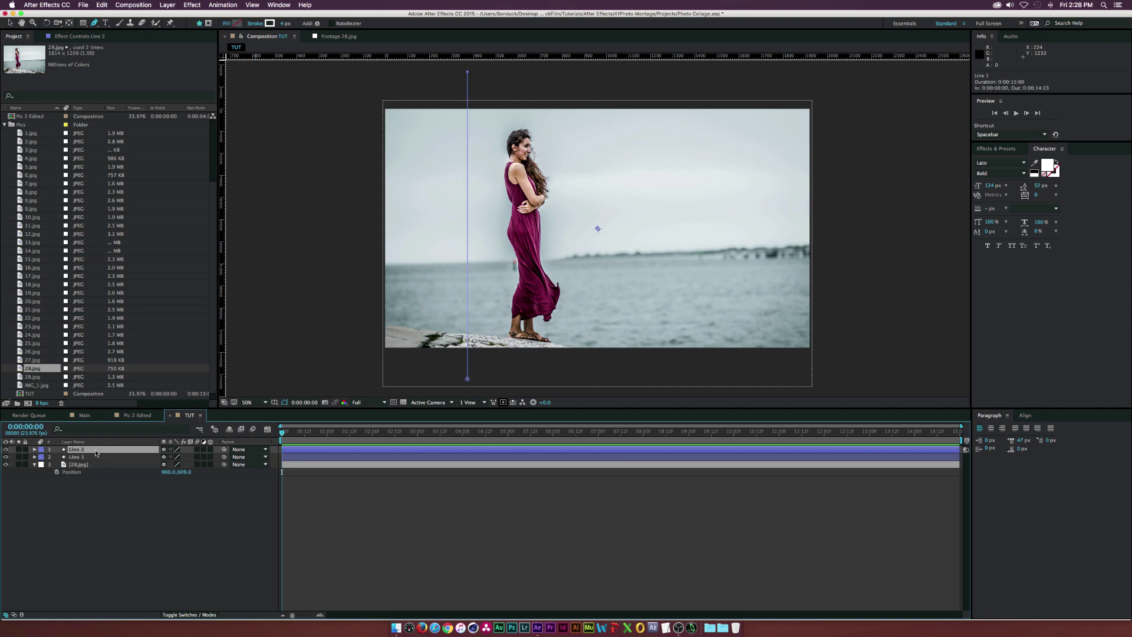
{"action": "key", "text": "p"}
{"action": "key", "text": "semicolon"}
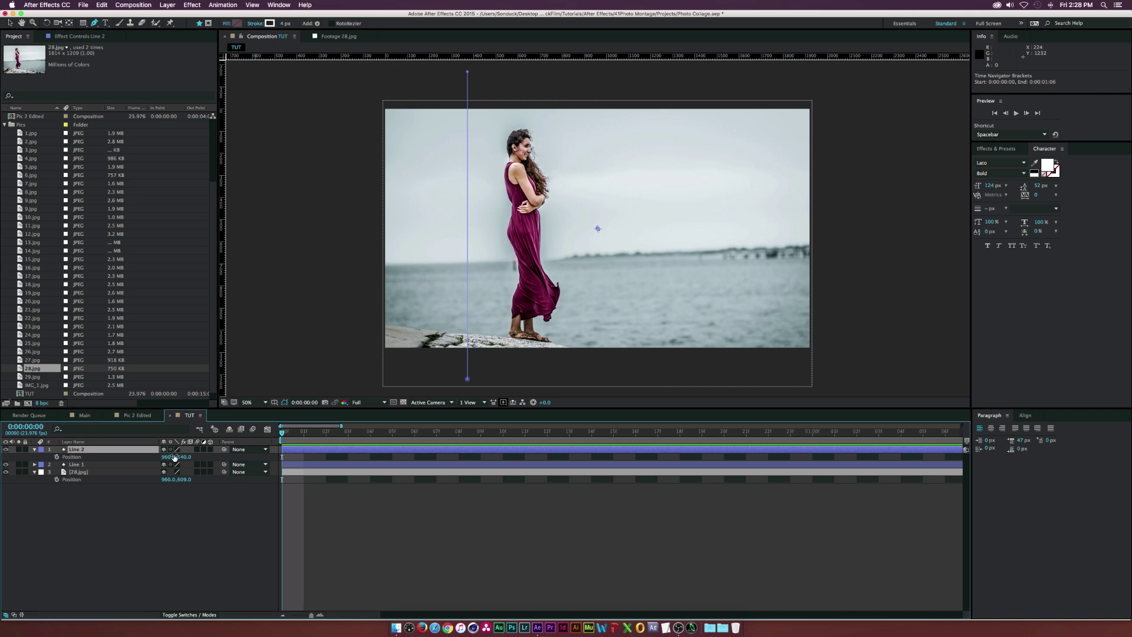
{"action": "left_click_drag", "start_coordinate": [174, 458], "coordinate": [454, 457]}
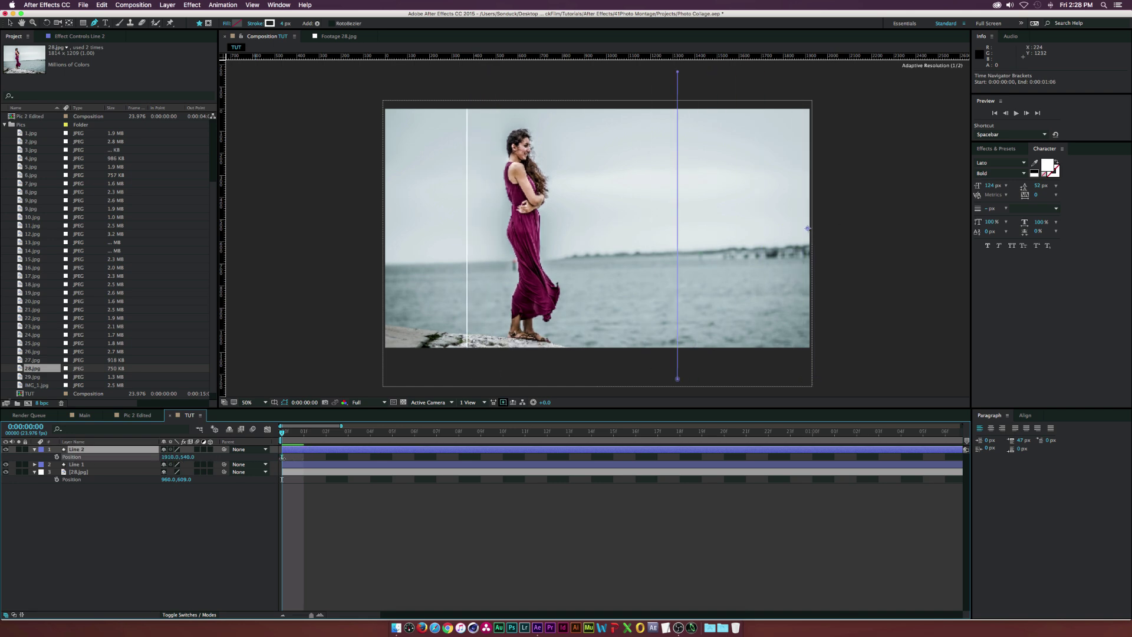
{"action": "left_click_drag", "start_coordinate": [283, 457], "coordinate": [318, 455]}
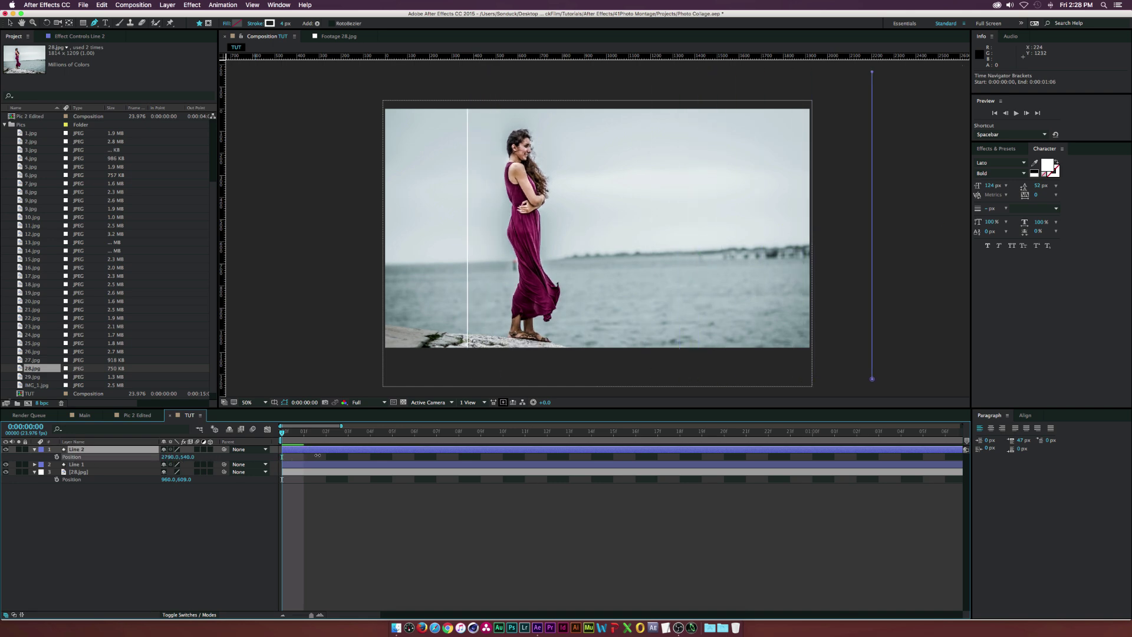
- Draw a horizontal line across the lower part of the photo, extending past both sides, and name its layer Line Middle
{"action": "left_click", "coordinate": [337, 321]}
{"action": "left_click", "coordinate": [900, 301], "text": "shift"}
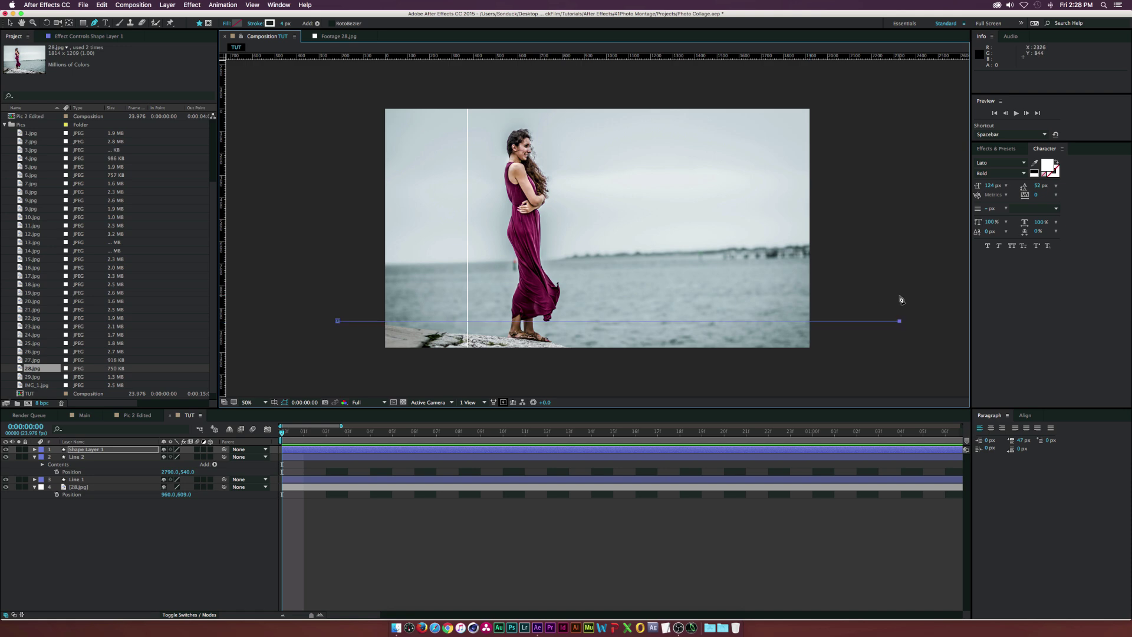
{"action": "key", "text": "v"}
{"action": "left_click", "coordinate": [94, 526]}
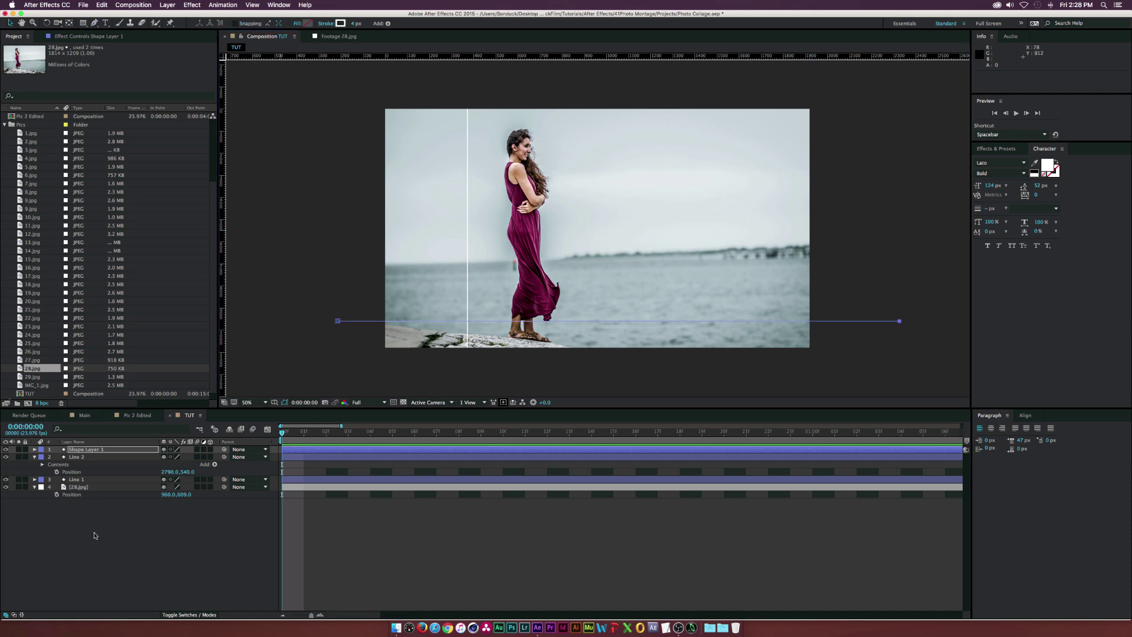
{"action": "left_click", "coordinate": [95, 451]}
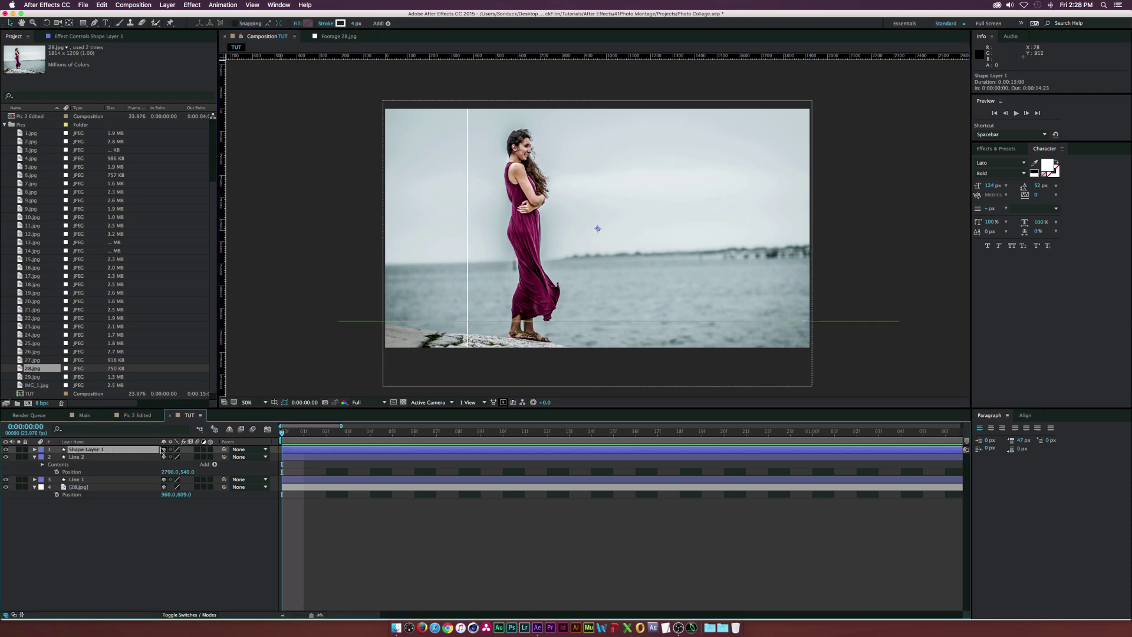
{"action": "key", "text": "Return"}
{"action": "type", "text": "Line Middle"}
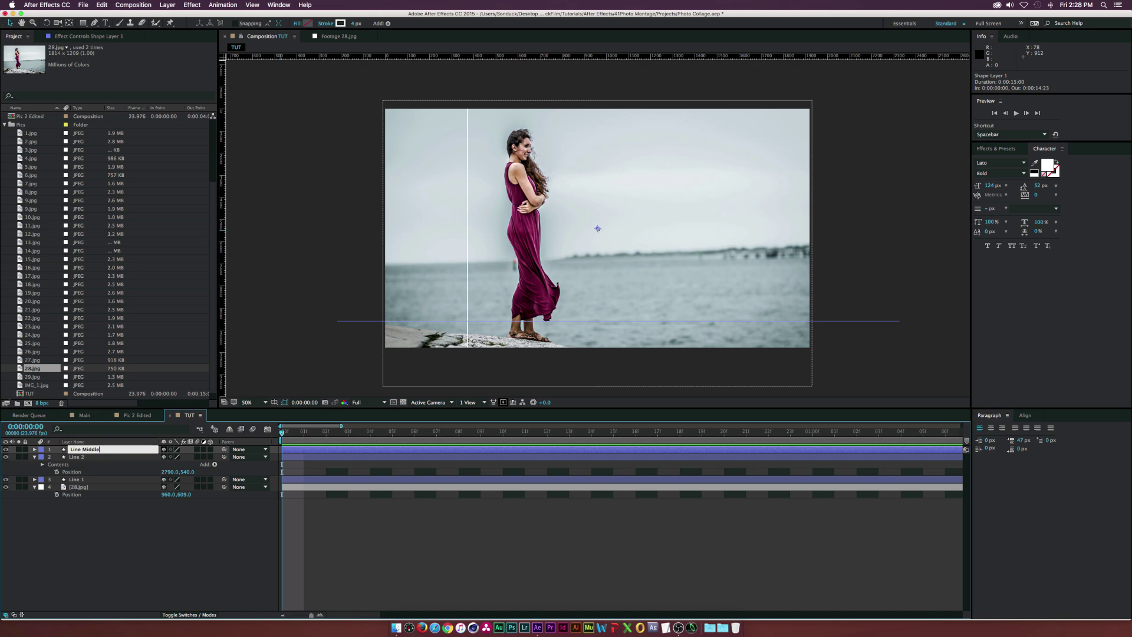
{"action": "key", "text": "Return"}
{"action": "left_click", "coordinate": [131, 501]}
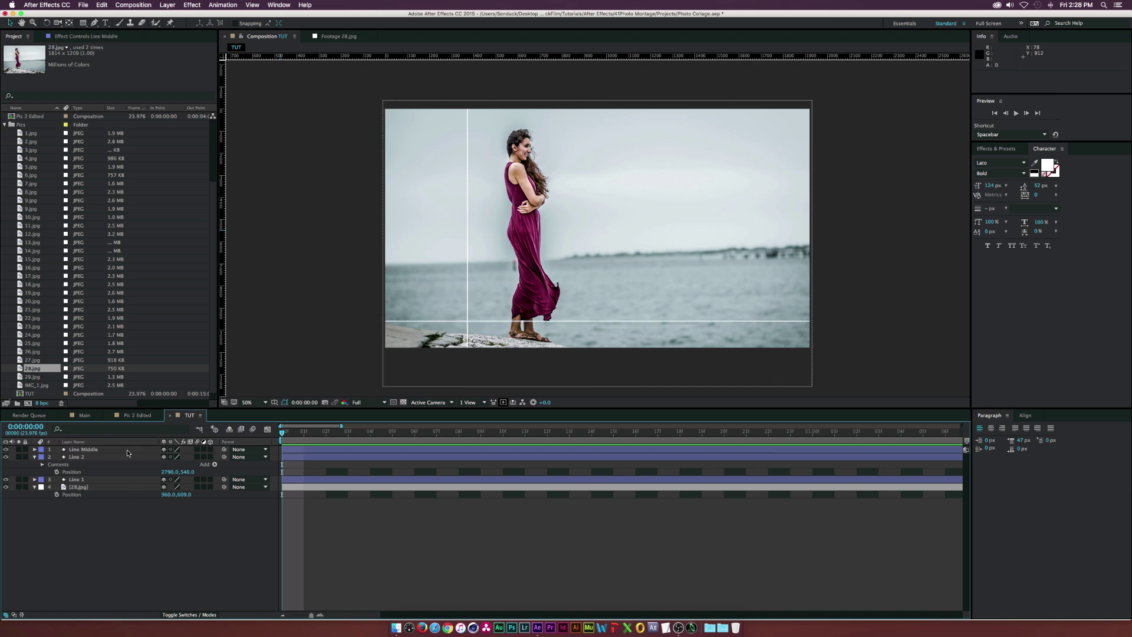
- Raise the Line Middle layer slightly to position 960, 461
{"action": "left_click", "coordinate": [94, 450]}
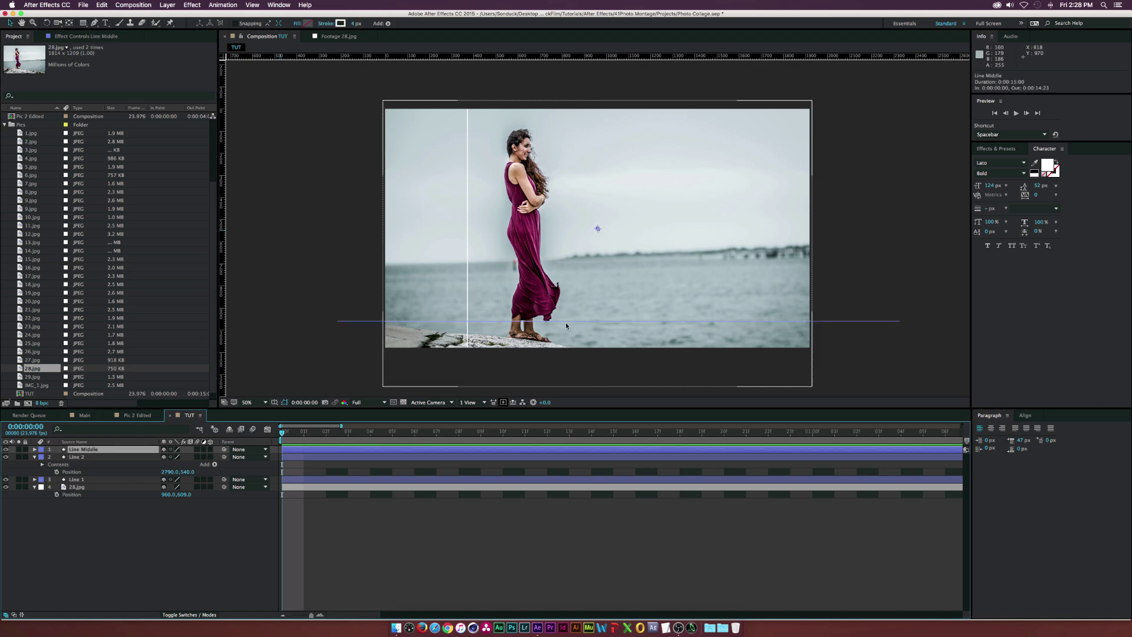
{"action": "key", "text": "p"}
{"action": "left_click_drag", "start_coordinate": [188, 458], "coordinate": [150, 458]}
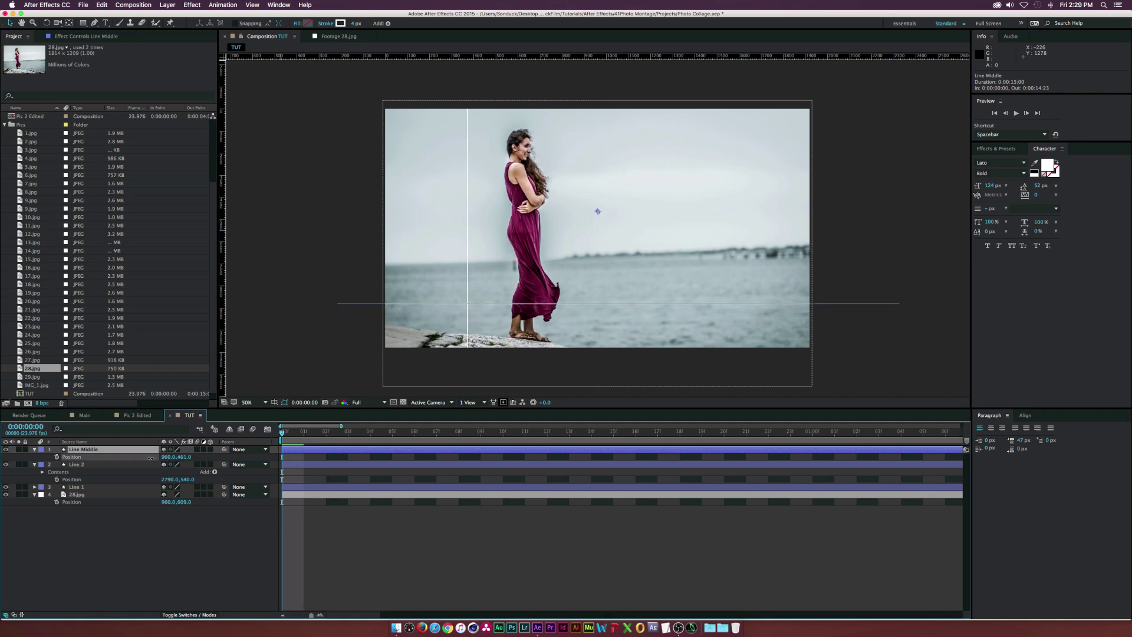
- Animate Line Middle's position from 960, -439 at 0 seconds to 960, 461 at 2 seconds, easing the ending keyframe
{"action": "key", "text": "minus"}
{"action": "key", "text": "minus"}
{"action": "key", "text": "minus"}
{"action": "key", "text": "minus"}
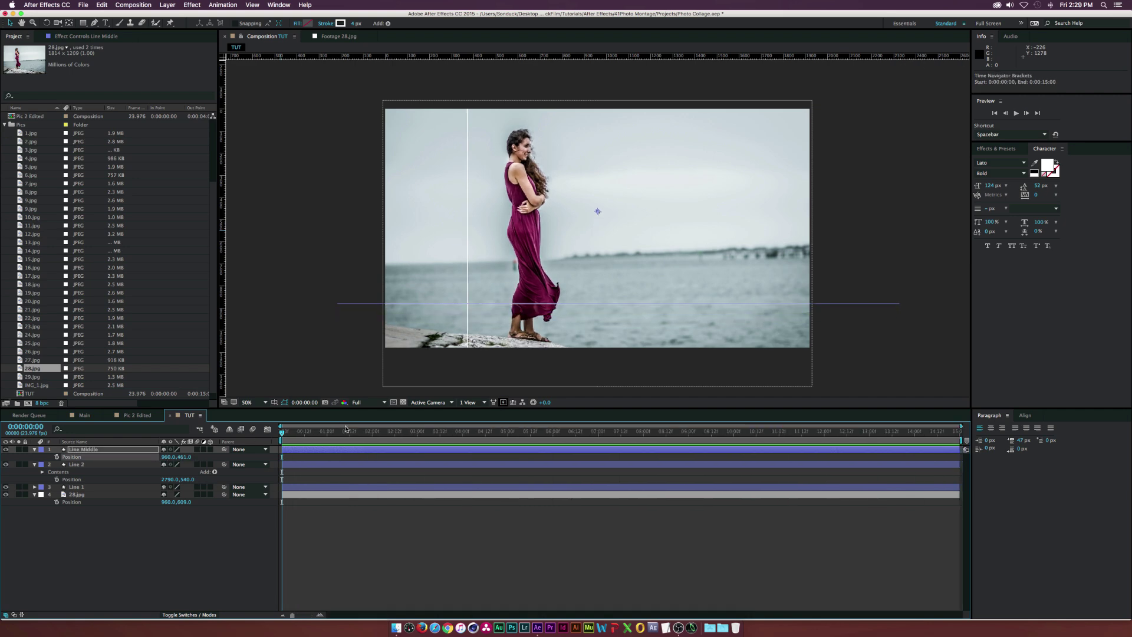
{"action": "left_click_drag", "start_coordinate": [326, 434], "coordinate": [373, 435]}
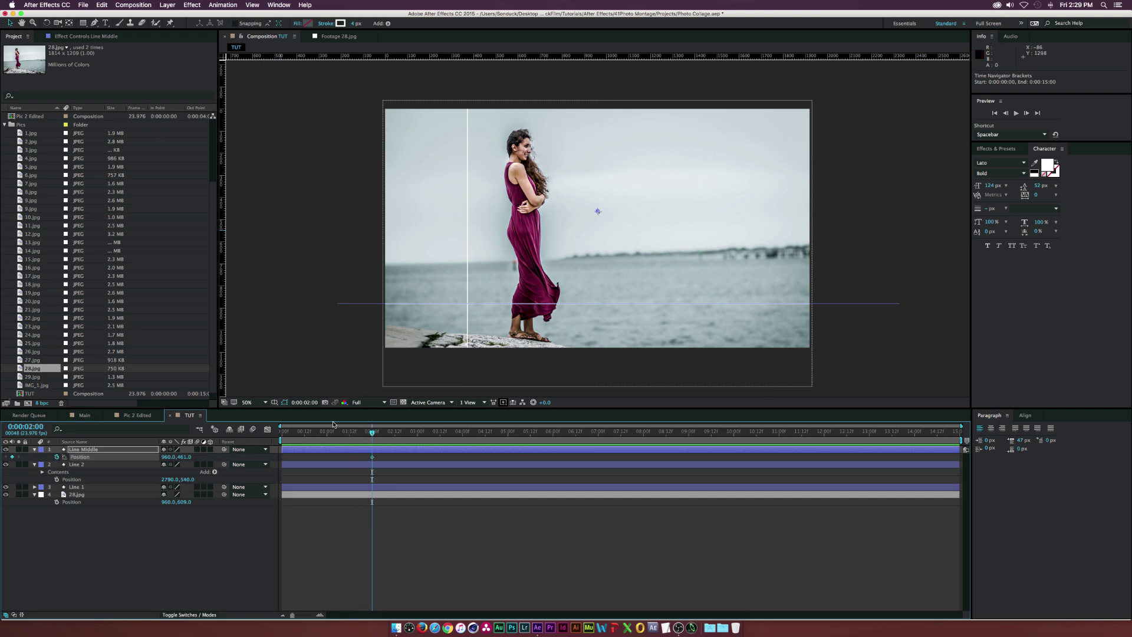
{"action": "left_click_drag", "start_coordinate": [316, 433], "coordinate": [273, 437]}
{"action": "left_click_drag", "start_coordinate": [180, 460], "coordinate": [150, 450]}
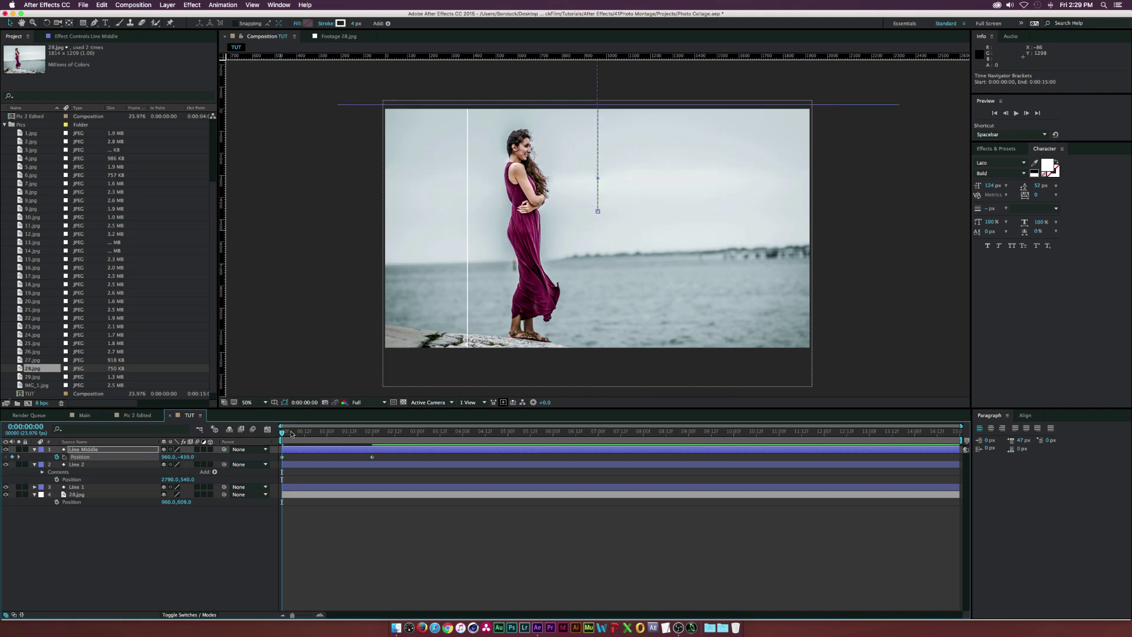
{"action": "left_click_drag", "start_coordinate": [282, 428], "coordinate": [372, 429]}
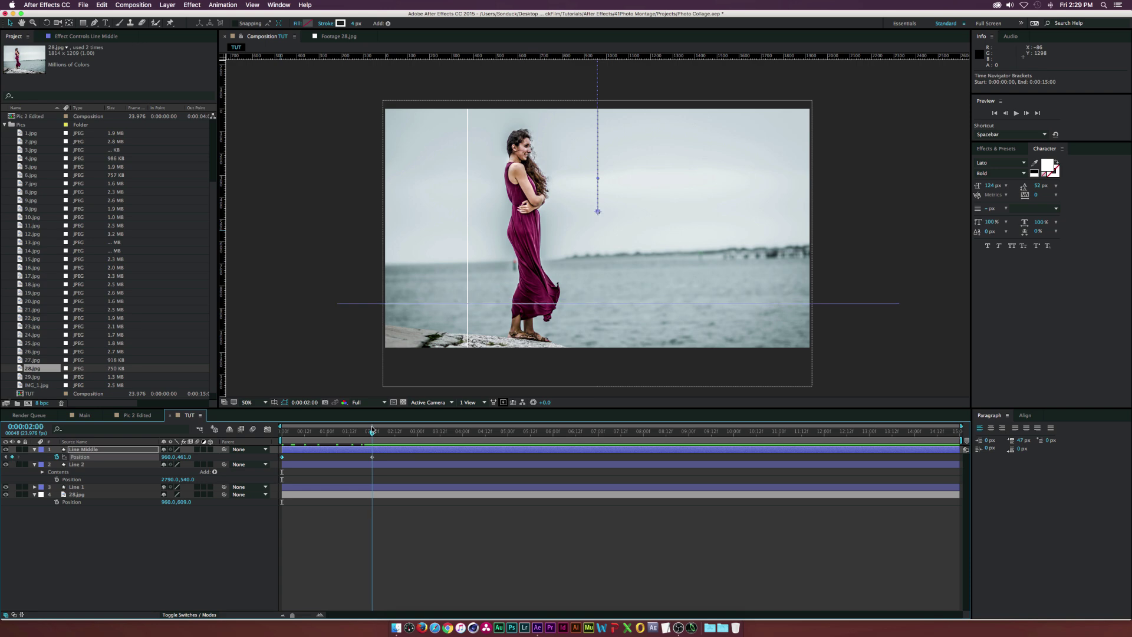
{"action": "left_click", "coordinate": [372, 456]}
- Add a position keyframe to Line 1 at 2 seconds and move the line right to 1869, 540
{"action": "left_click", "coordinate": [88, 464]}
{"action": "left_click", "coordinate": [72, 488]}
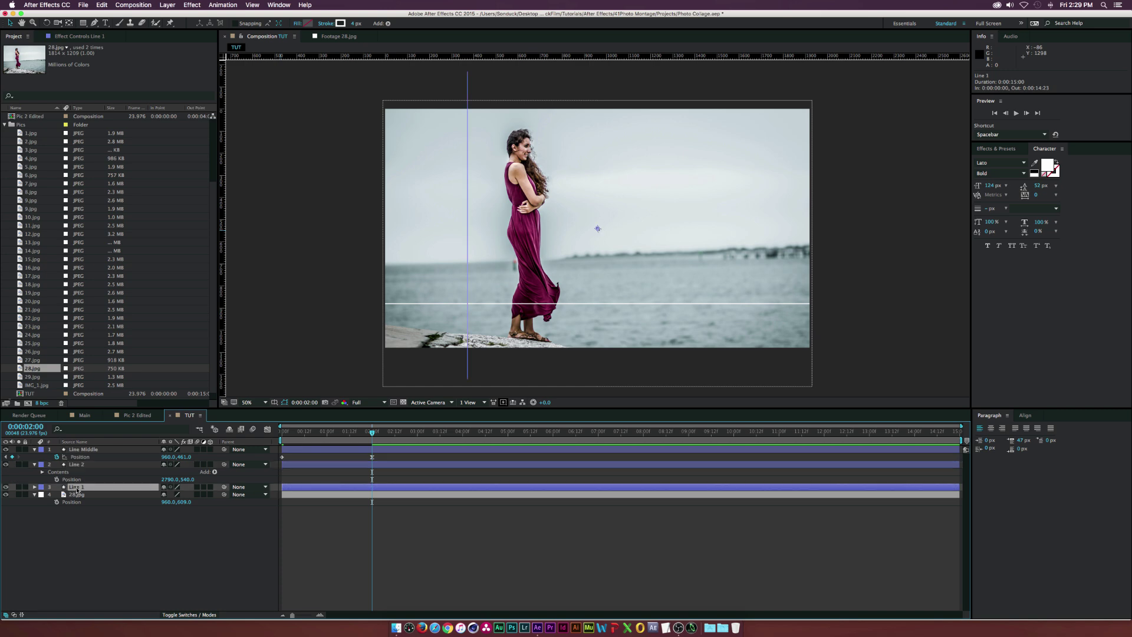
{"action": "key", "text": "p"}
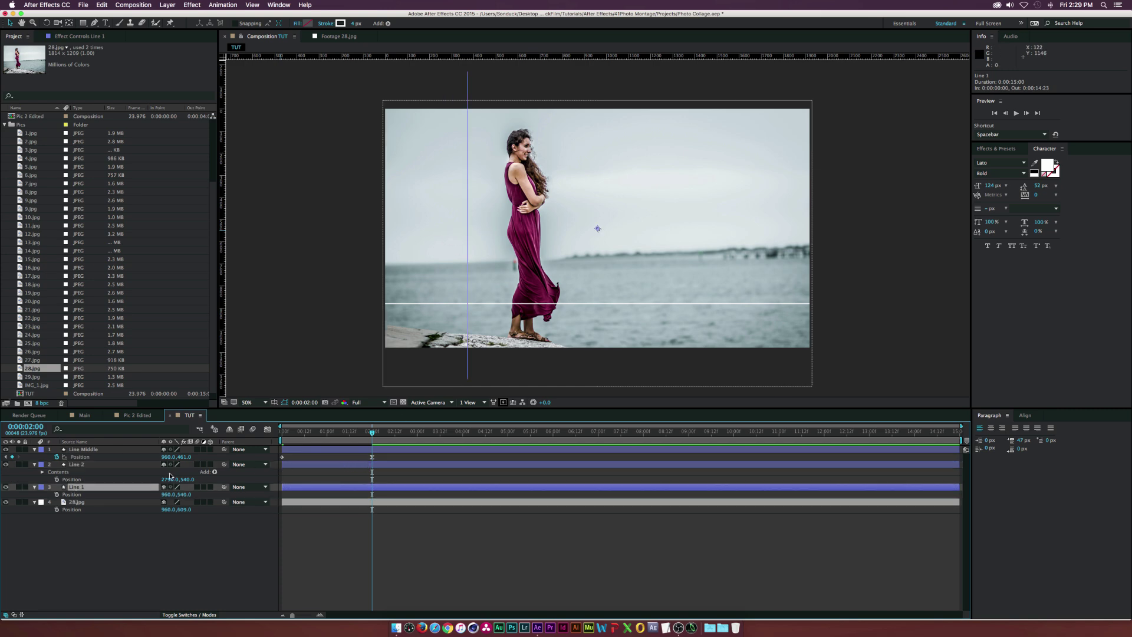
{"action": "key", "text": "alt+shift+p"}
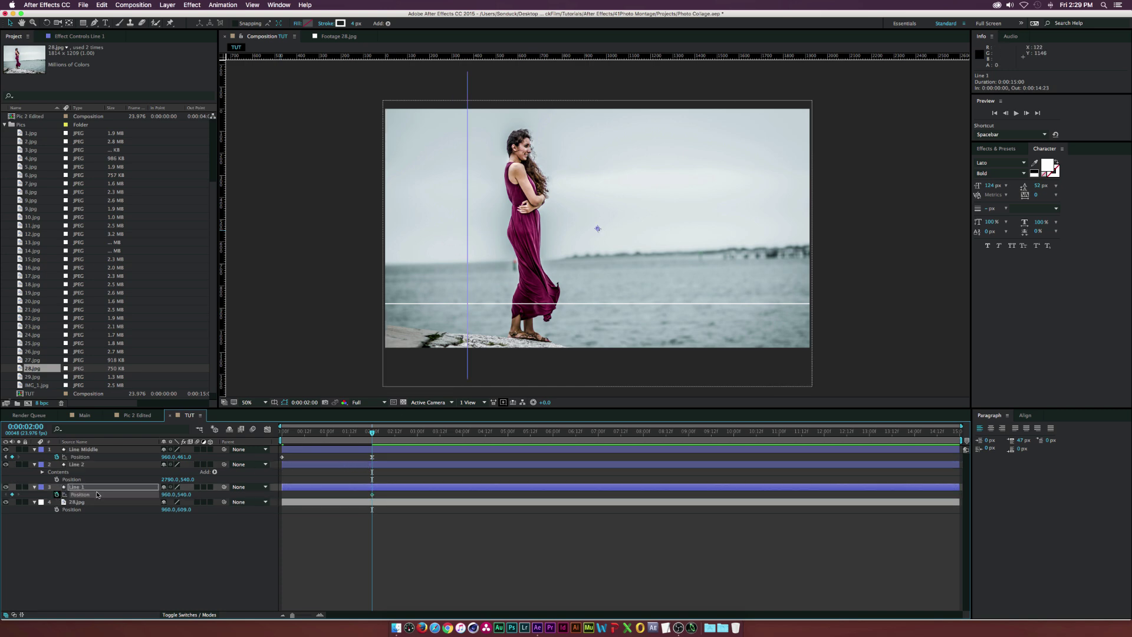
{"action": "left_click_drag", "start_coordinate": [161, 497], "coordinate": [667, 490]}
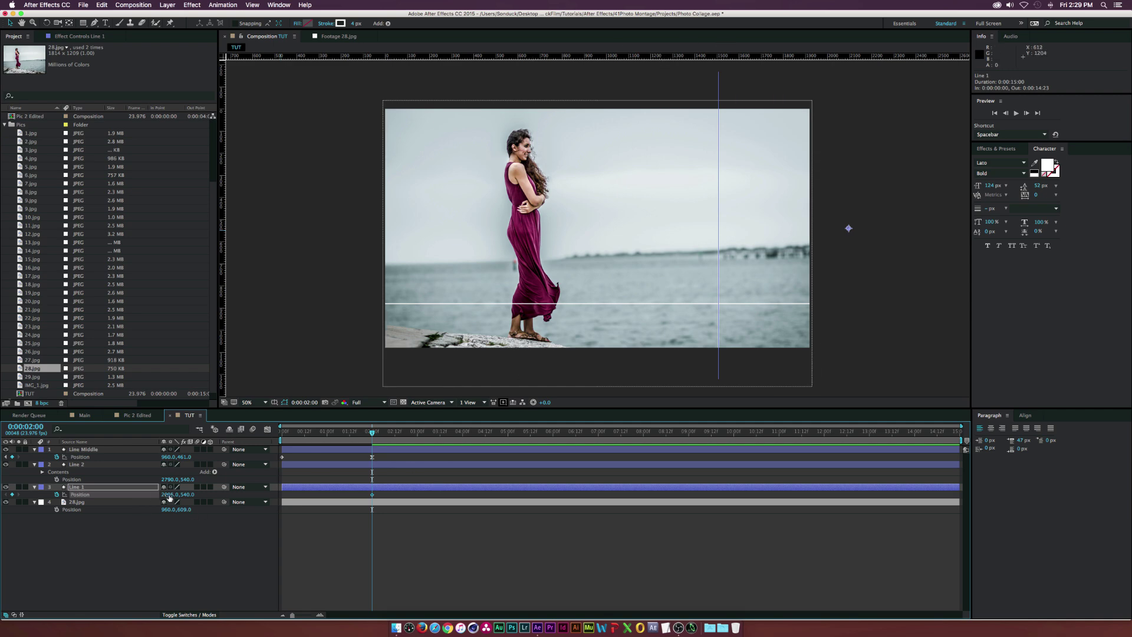
{"action": "left_click_drag", "start_coordinate": [165, 495], "coordinate": [161, 495]}
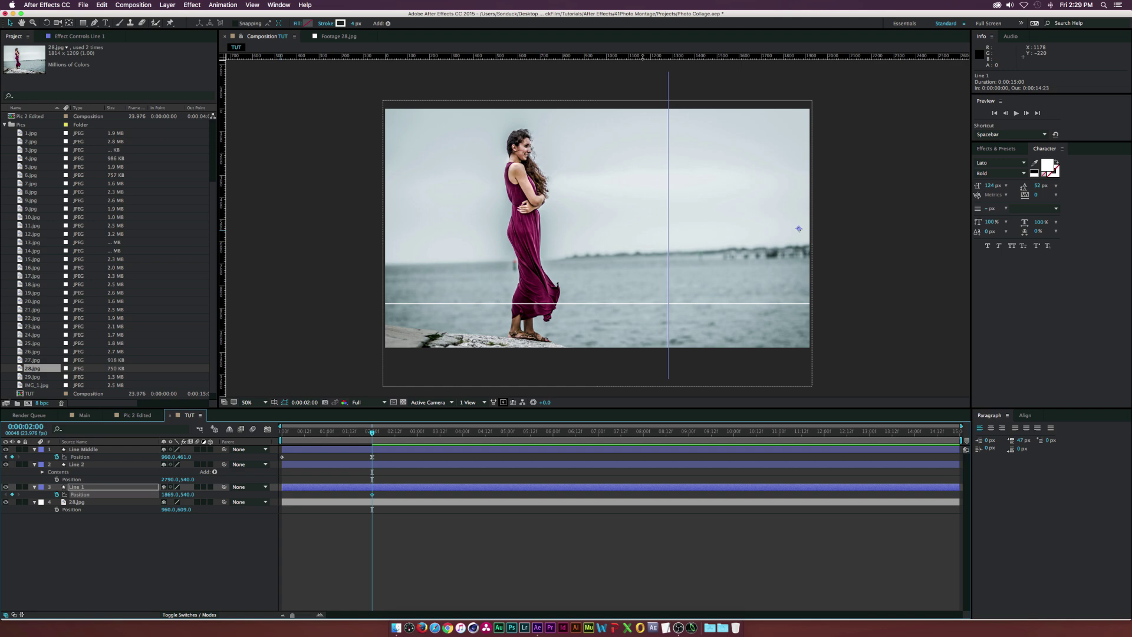
- Keyframe Line 1's off-screen start at position 549, 540, and retime its two keyframes to about 1:20 and 2:23
{"action": "left_click_drag", "start_coordinate": [299, 434], "coordinate": [281, 435]}
{"action": "left_click_drag", "start_coordinate": [165, 494], "coordinate": [105, 494]}
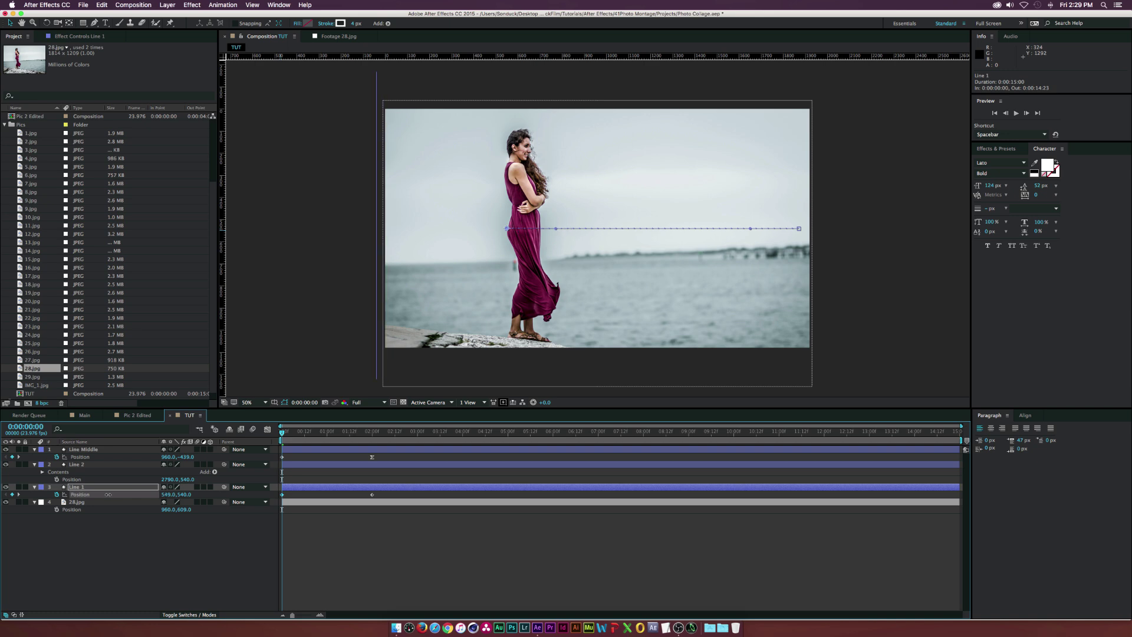
{"action": "left_click_drag", "start_coordinate": [281, 495], "coordinate": [412, 495]}
{"action": "left_click", "coordinate": [372, 495]}
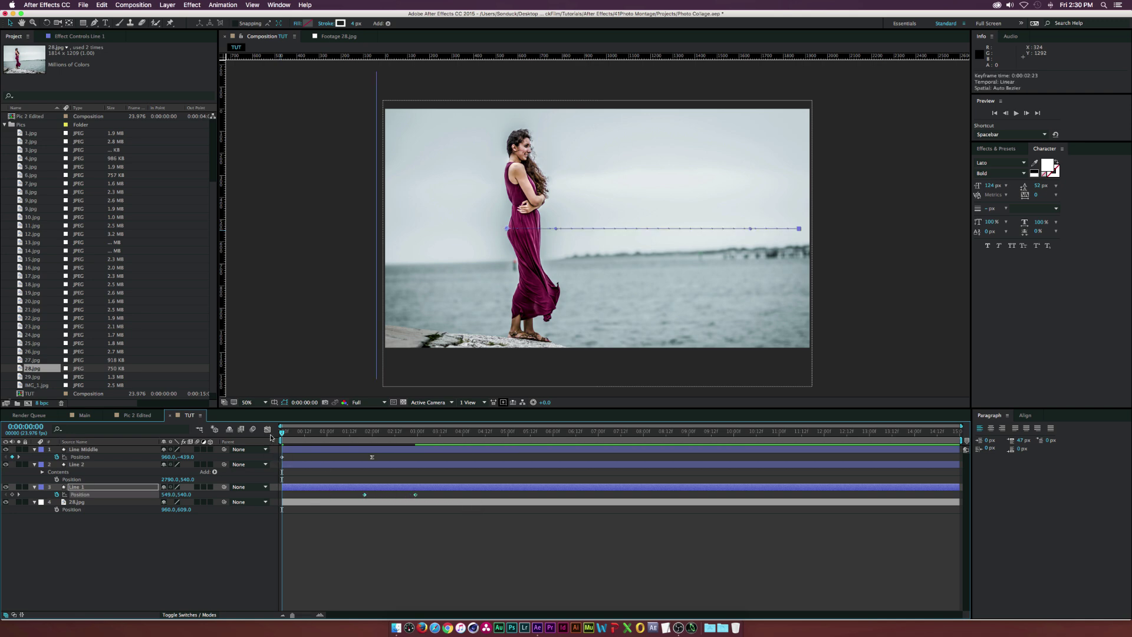
- Add holding position keyframes at 5 seconds to the Line 1 and Line Middle layers
{"action": "mouse_move", "coordinate": [303, 431]}
{"action": "left_mouse_down"}
{"action": "mouse_move", "coordinate": [518, 435]}
{"action": "mouse_move", "coordinate": [507, 435]}
{"action": "left_mouse_up"}
{"action": "left_click", "coordinate": [166, 575]}
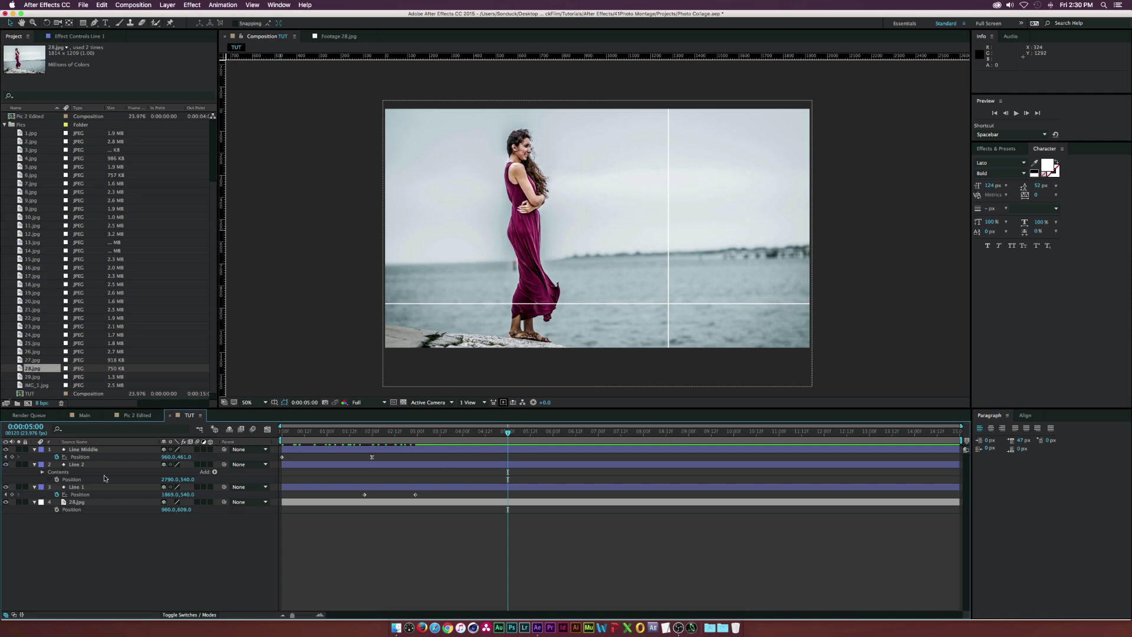
{"action": "left_click", "coordinate": [12, 495]}
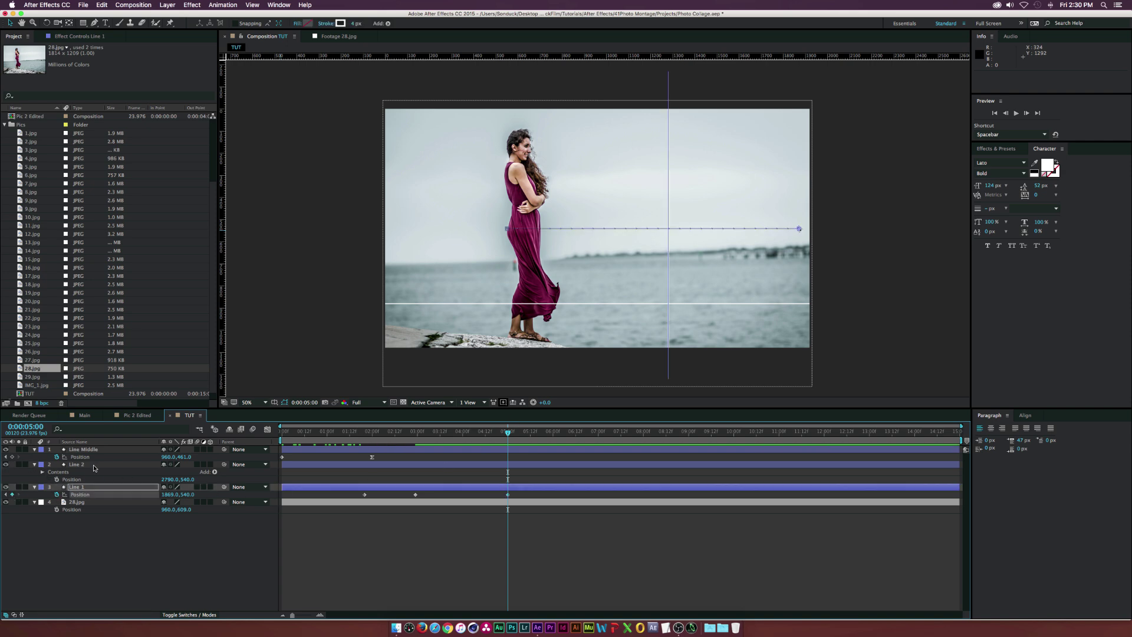
{"action": "left_click", "coordinate": [85, 452]}
{"action": "left_click", "coordinate": [11, 457]}
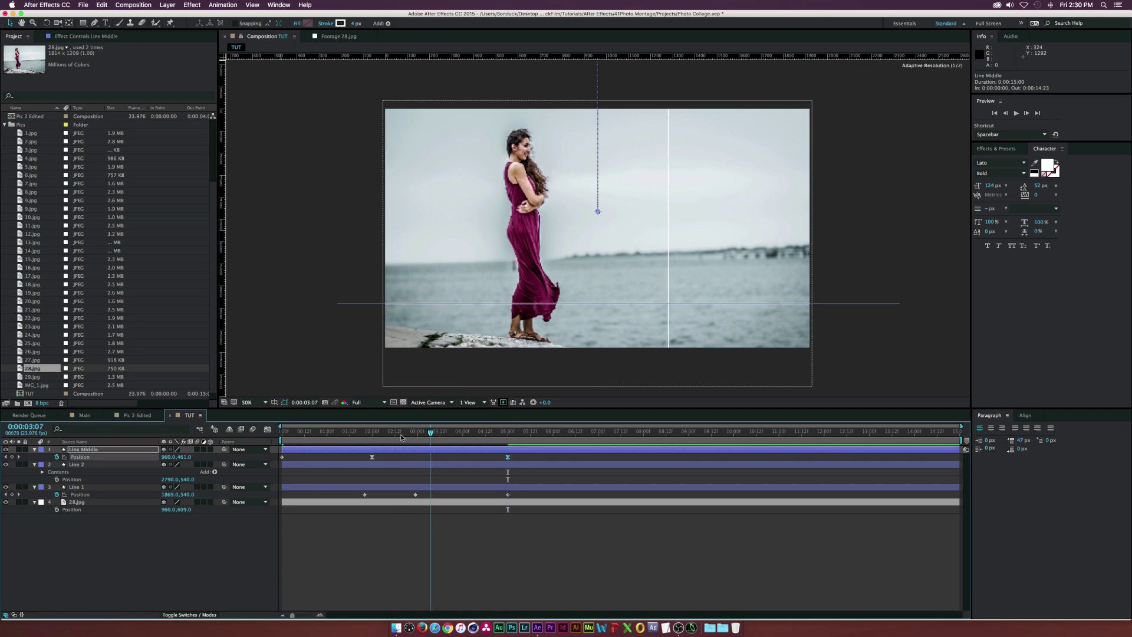
- At 6 seconds, keyframe Line Middle's position at 960, 120, using the title/action safe guides to centre it vertically
{"action": "left_click_drag", "start_coordinate": [507, 432], "coordinate": [554, 437]}
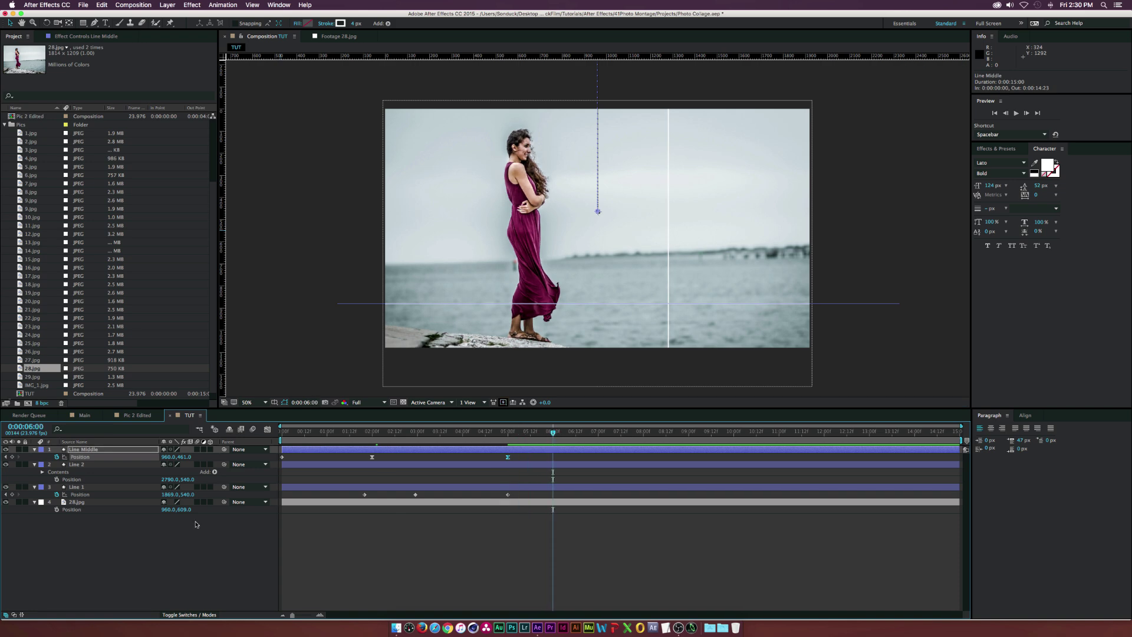
{"action": "left_click", "coordinate": [160, 562]}
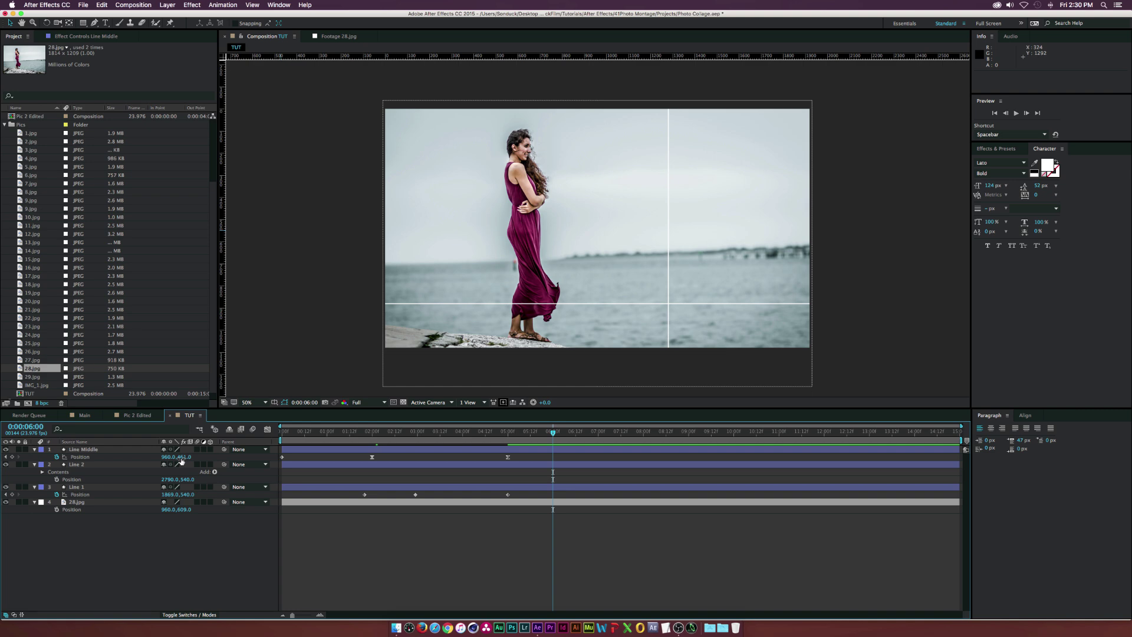
{"action": "left_click_drag", "start_coordinate": [184, 457], "coordinate": [162, 459]}
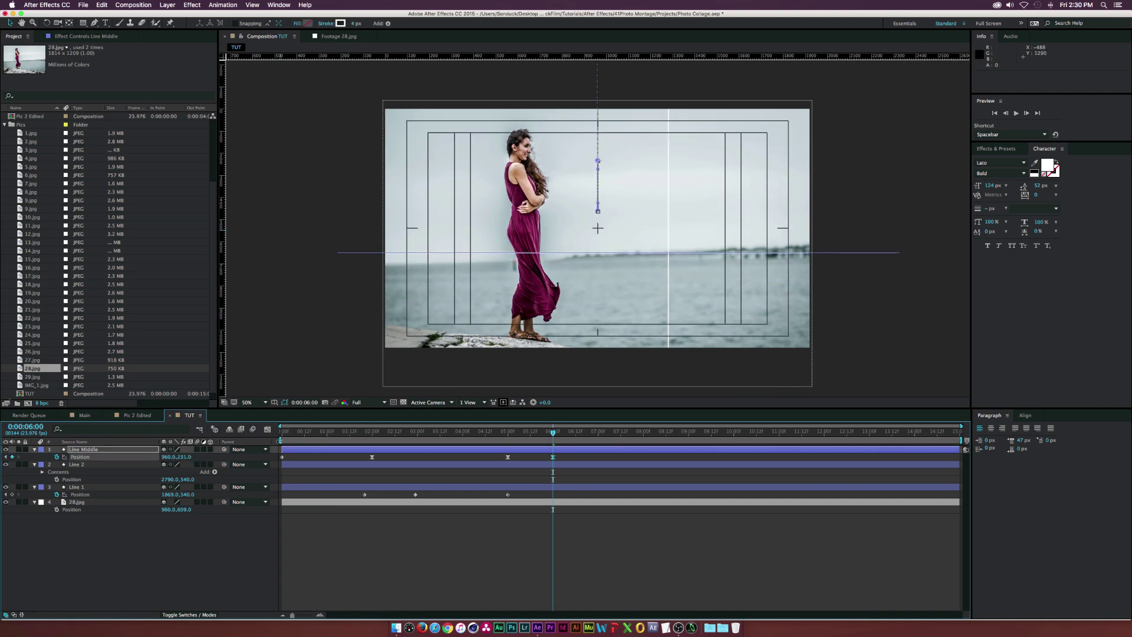
{"action": "left_click", "coordinate": [274, 402]}
{"action": "left_click_drag", "start_coordinate": [165, 460], "coordinate": [137, 458]}
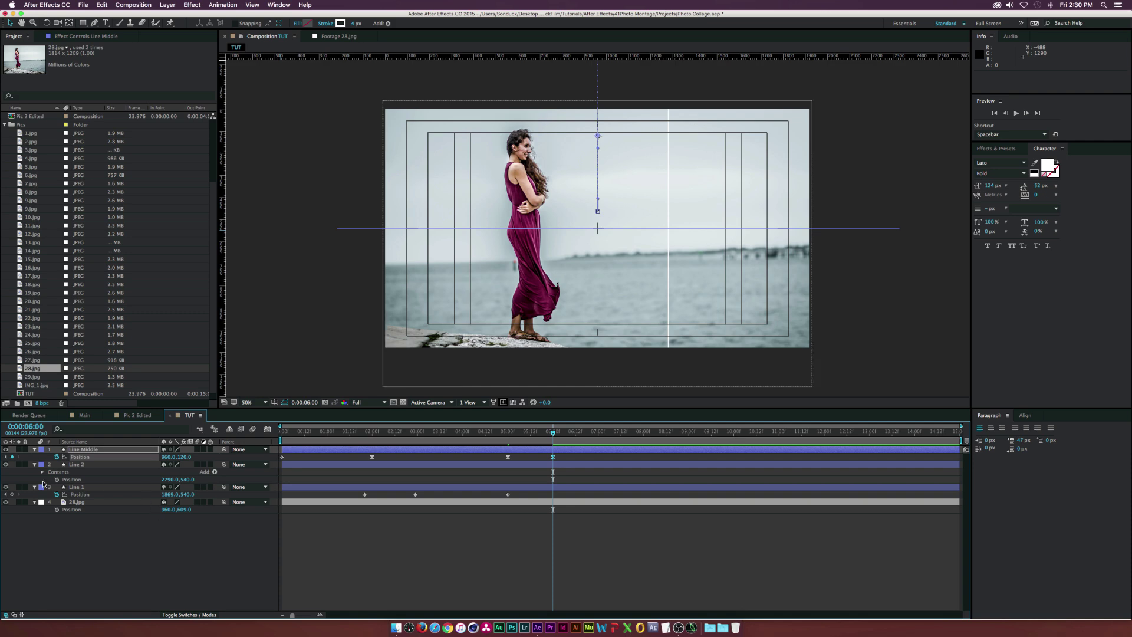
- Keyframe Line 1's position at 1239, 540 at 6 seconds and hide the title/action safe guides
{"action": "left_click", "coordinate": [83, 487]}
{"action": "left_click_drag", "start_coordinate": [179, 494], "coordinate": [143, 494]}
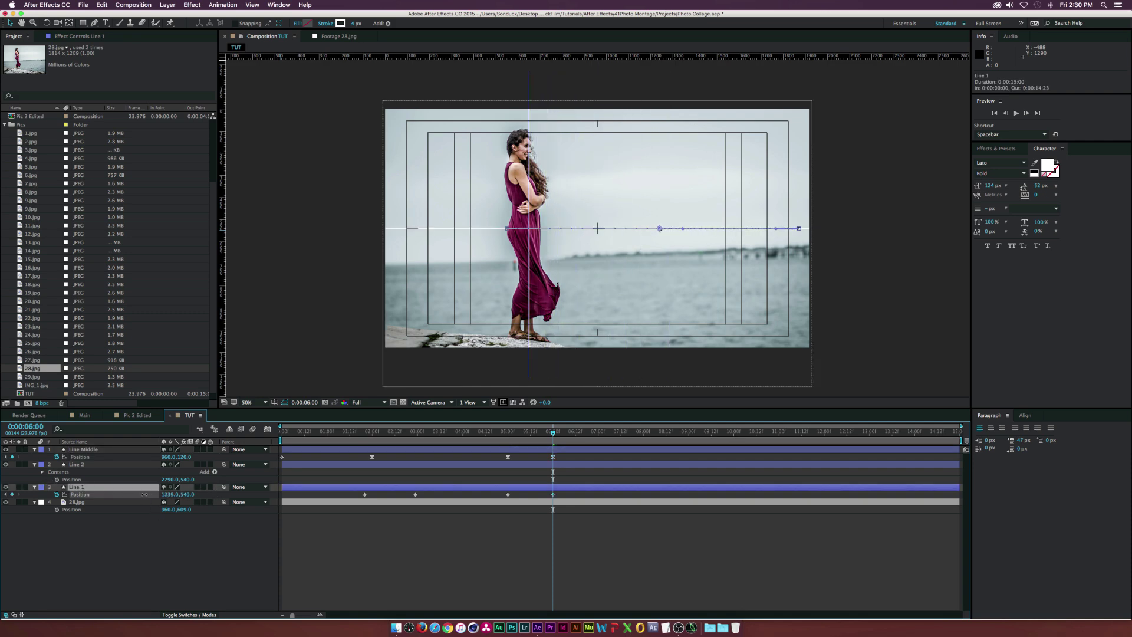
{"action": "left_click", "coordinate": [189, 522]}
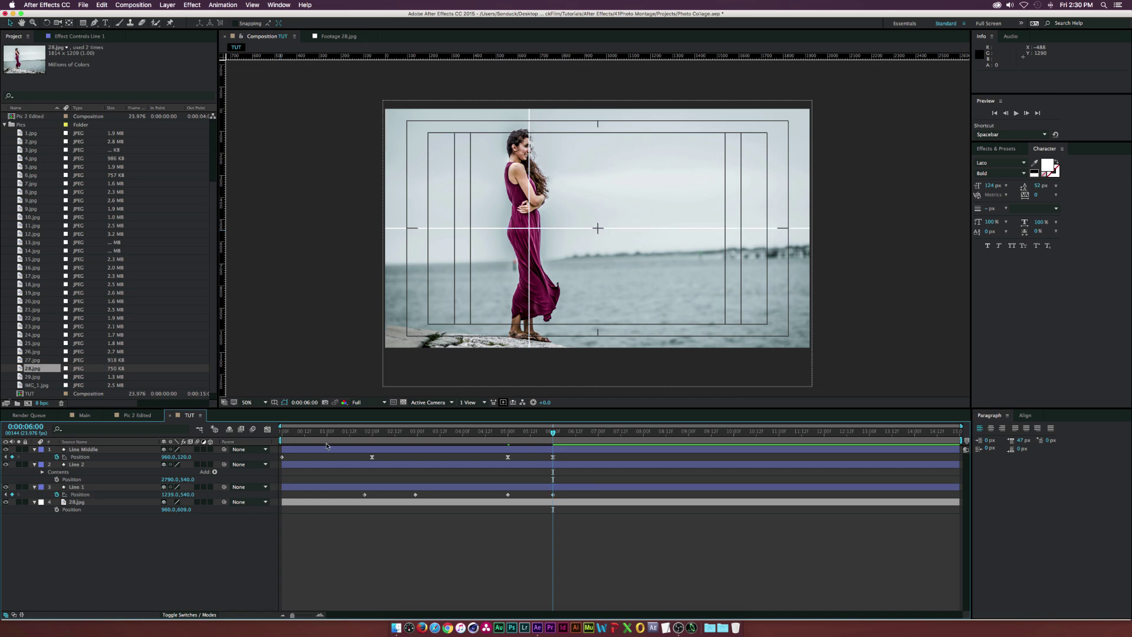
{"action": "key", "text": "apostrophe"}
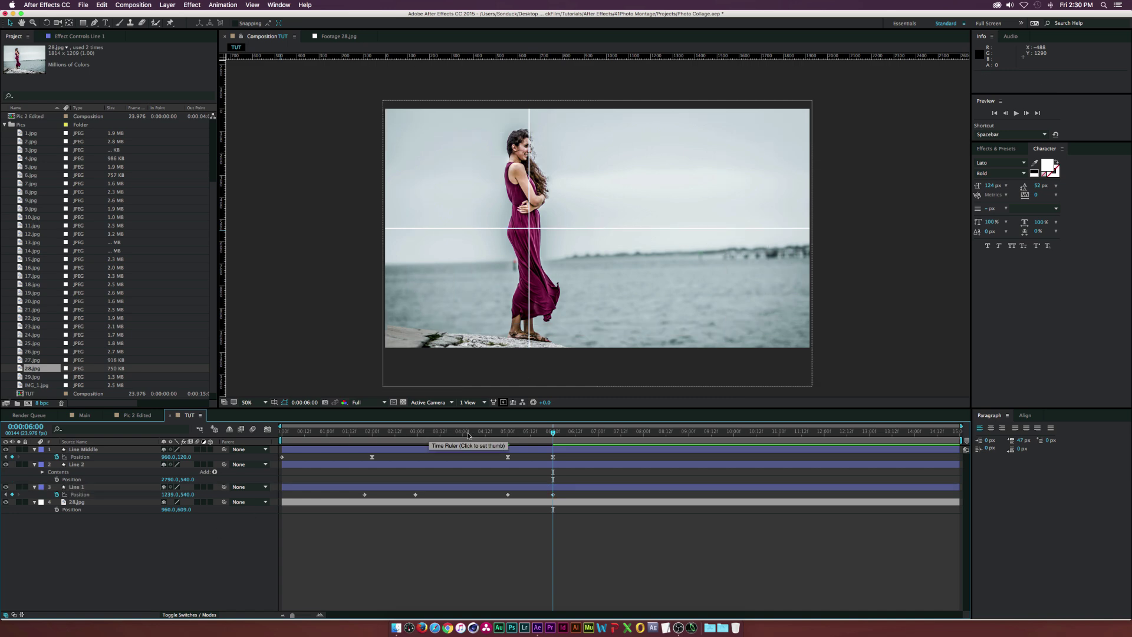
- Animate Line 2's position from 2790, 540 at 5:20 to 1860, 540 at 6:19
{"action": "left_click_drag", "start_coordinate": [469, 434], "coordinate": [545, 443]}
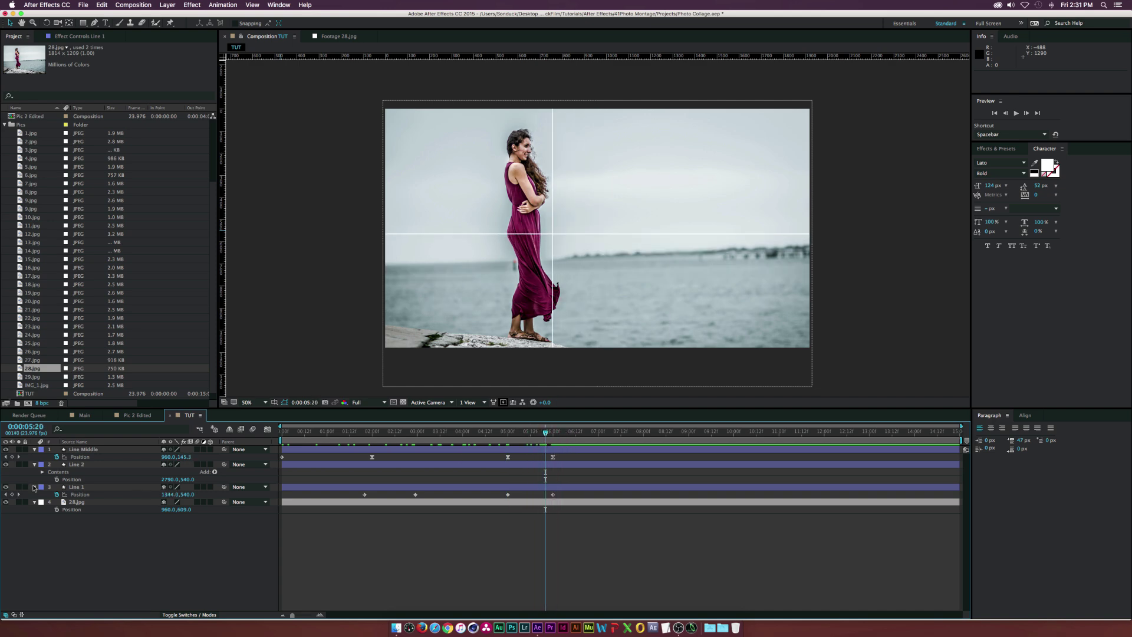
{"action": "left_click", "coordinate": [76, 464]}
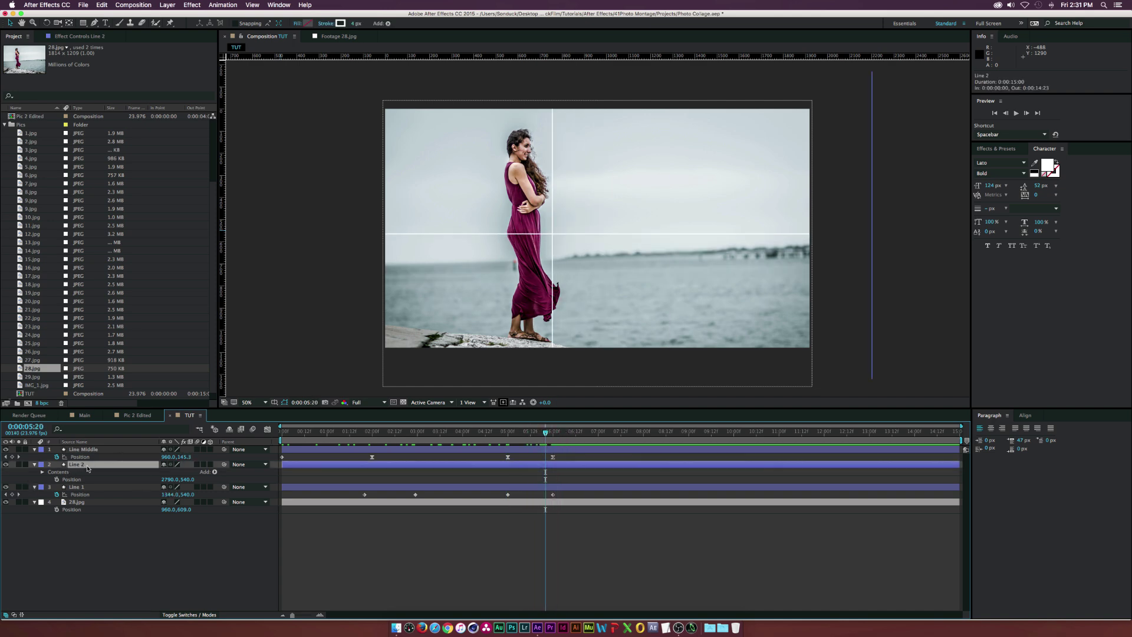
{"action": "left_click", "coordinate": [55, 482]}
{"action": "left_click", "coordinate": [56, 479]}
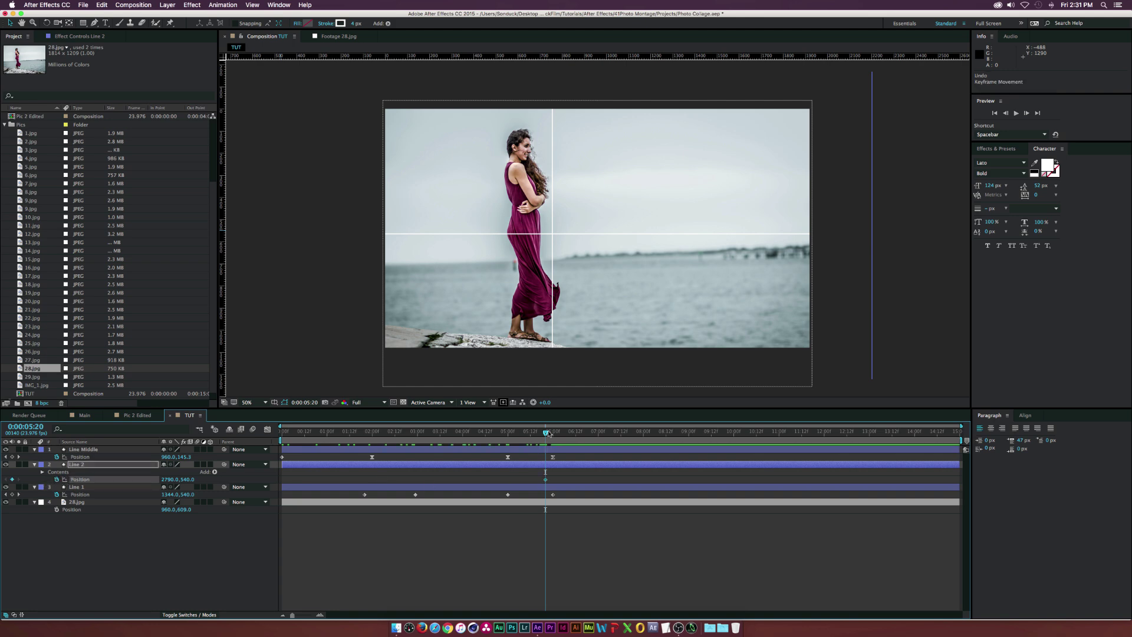
{"action": "left_click_drag", "start_coordinate": [544, 424], "coordinate": [589, 433]}
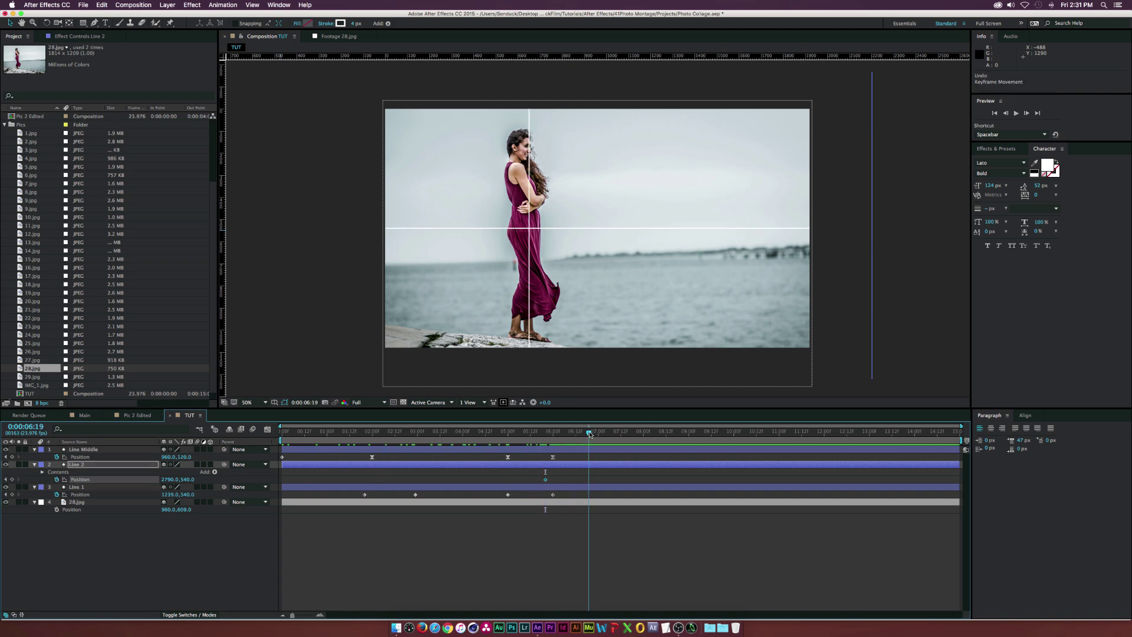
{"action": "left_click_drag", "start_coordinate": [167, 479], "coordinate": [131, 480]}
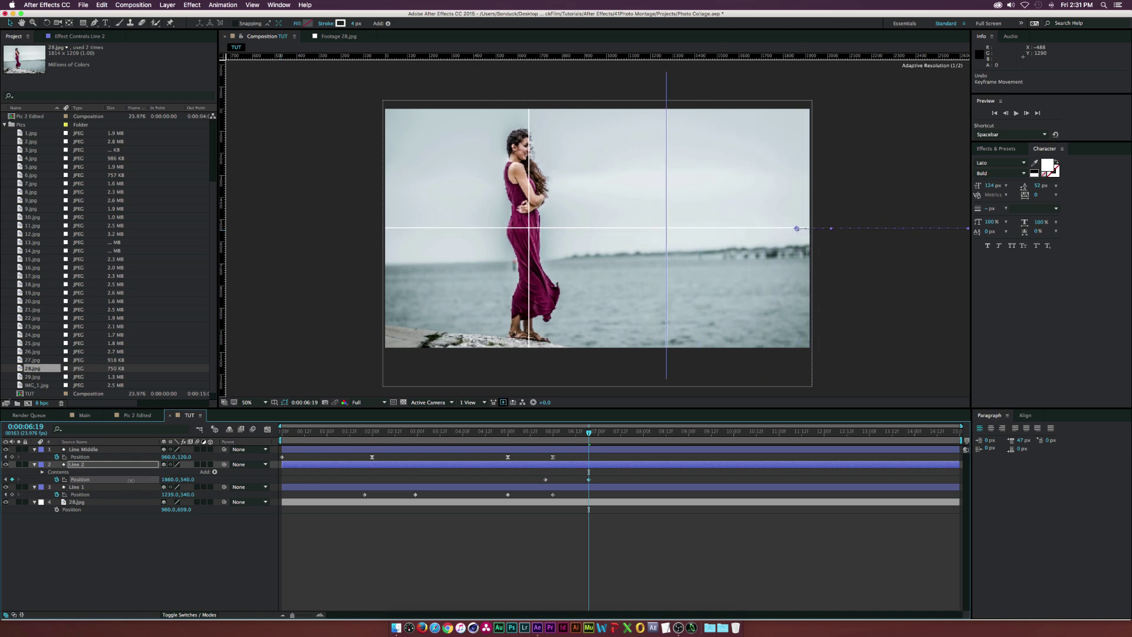
{"action": "left_click", "coordinate": [144, 559]}
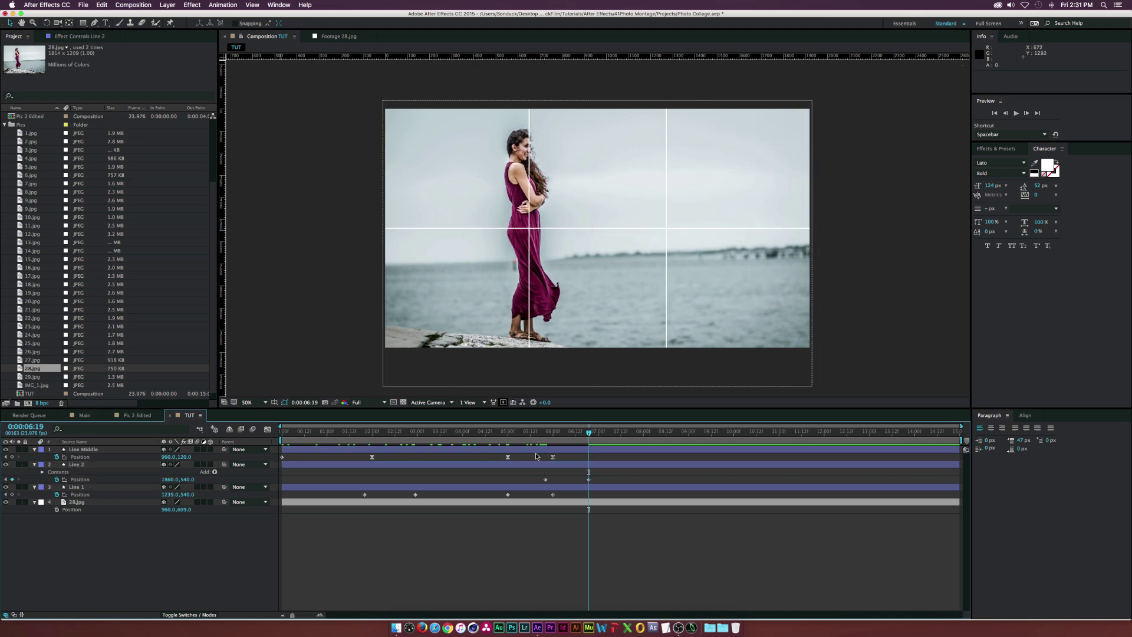
{"action": "left_click_drag", "start_coordinate": [562, 434], "coordinate": [596, 436]}
- Collapse the layers' keyframed properties and add an adjustment layer directly above 28.jpg, beneath the three line layers
{"action": "key", "text": "u"}
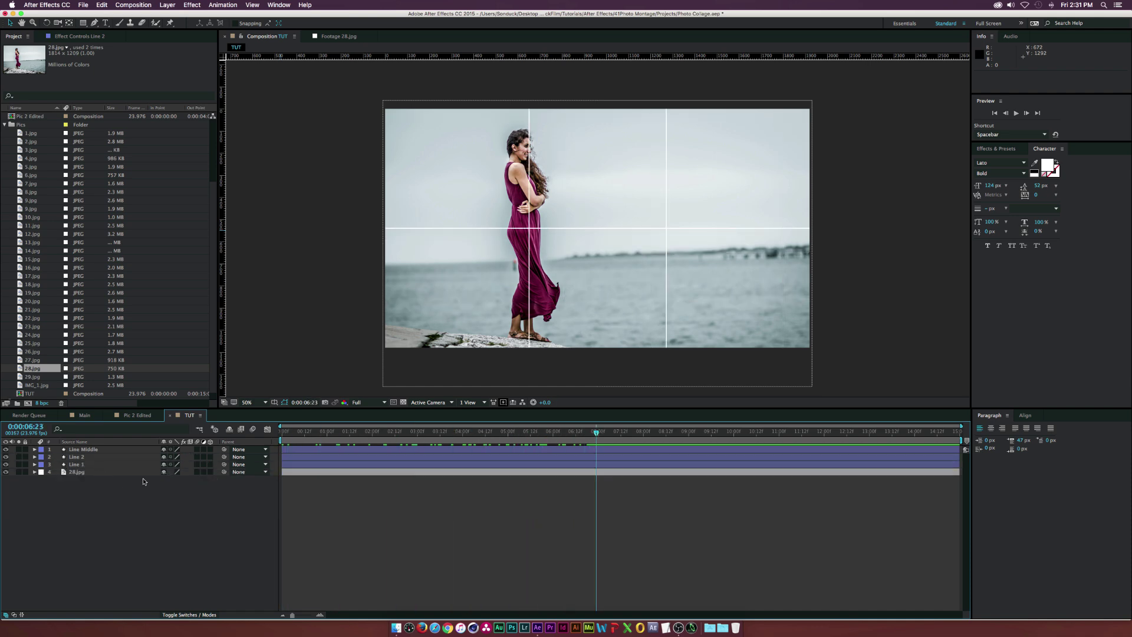
{"action": "left_click_drag", "start_coordinate": [307, 438], "coordinate": [381, 436]}
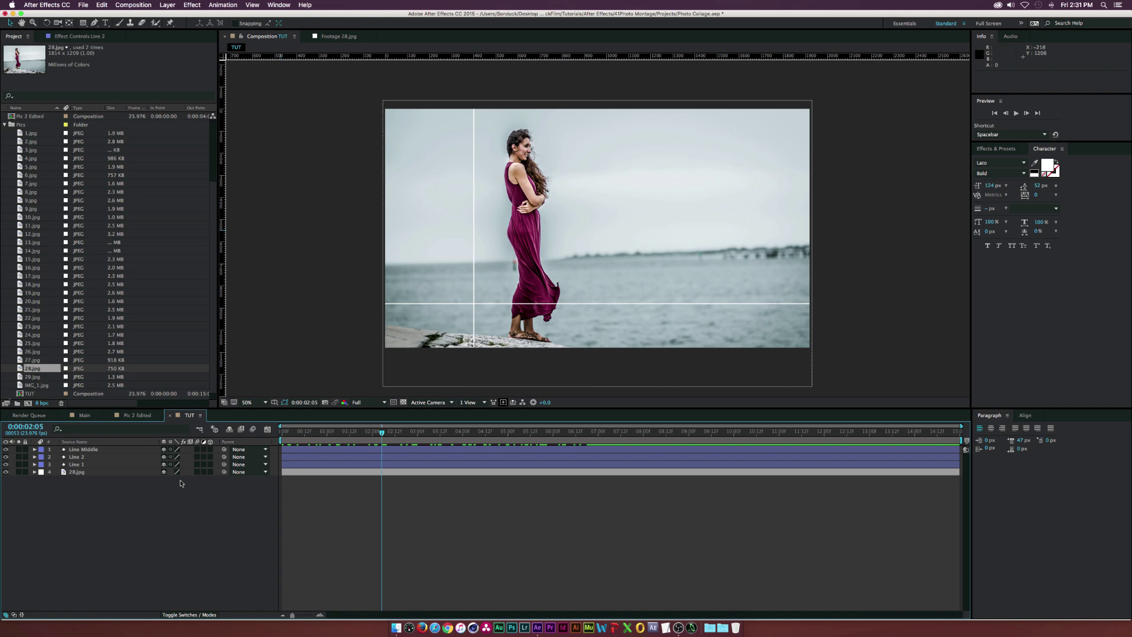
{"action": "left_click", "coordinate": [167, 5]}
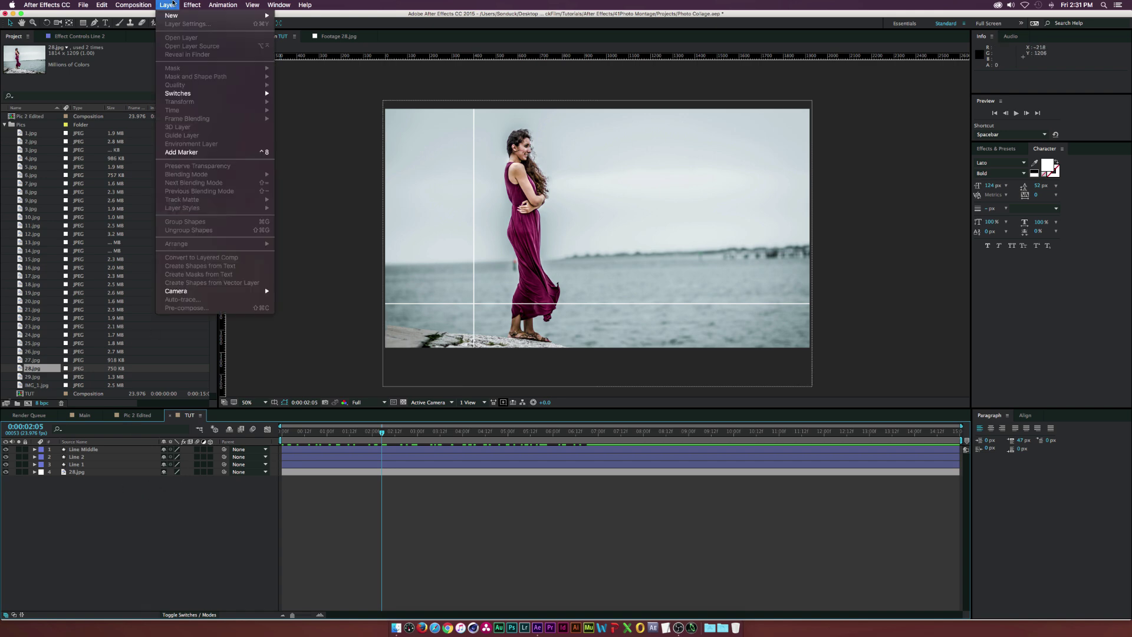
{"action": "mouse_move", "coordinate": [177, 15]}
{"action": "left_click", "coordinate": [307, 68]}
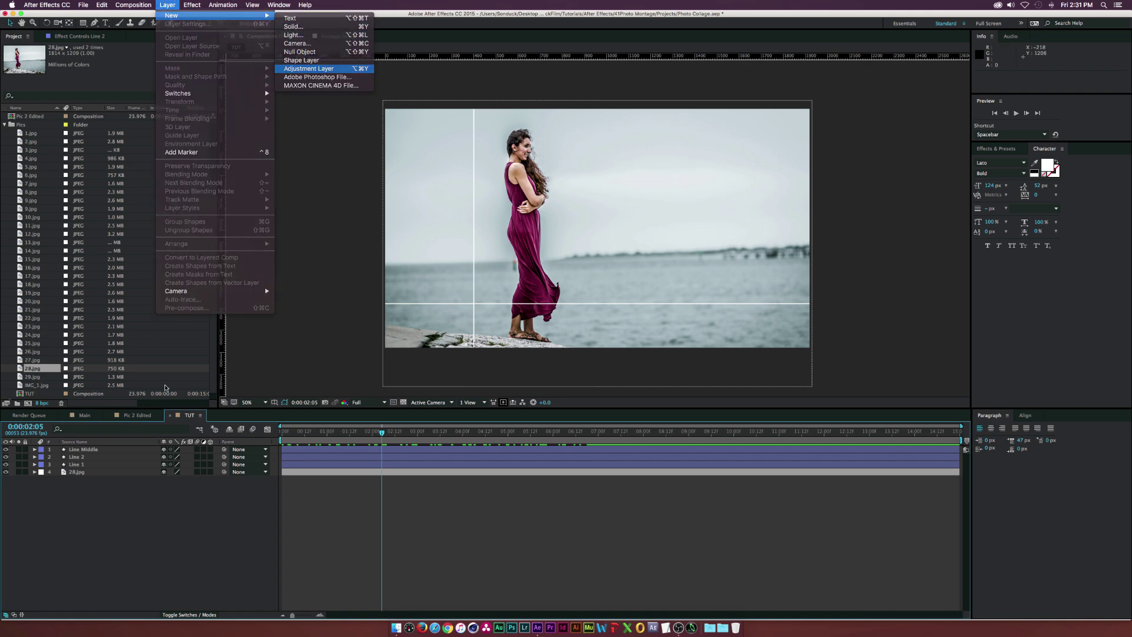
{"action": "mouse_move", "coordinate": [91, 455]}
{"action": "left_mouse_down"}
{"action": "mouse_move", "coordinate": [93, 477]}
{"action": "mouse_move", "coordinate": [87, 470]}
{"action": "left_mouse_up"}
- Apply the Curves effect to the adjustment layer and raise the RGB midtones slightly to brighten the photo
{"action": "left_click", "coordinate": [192, 4]}
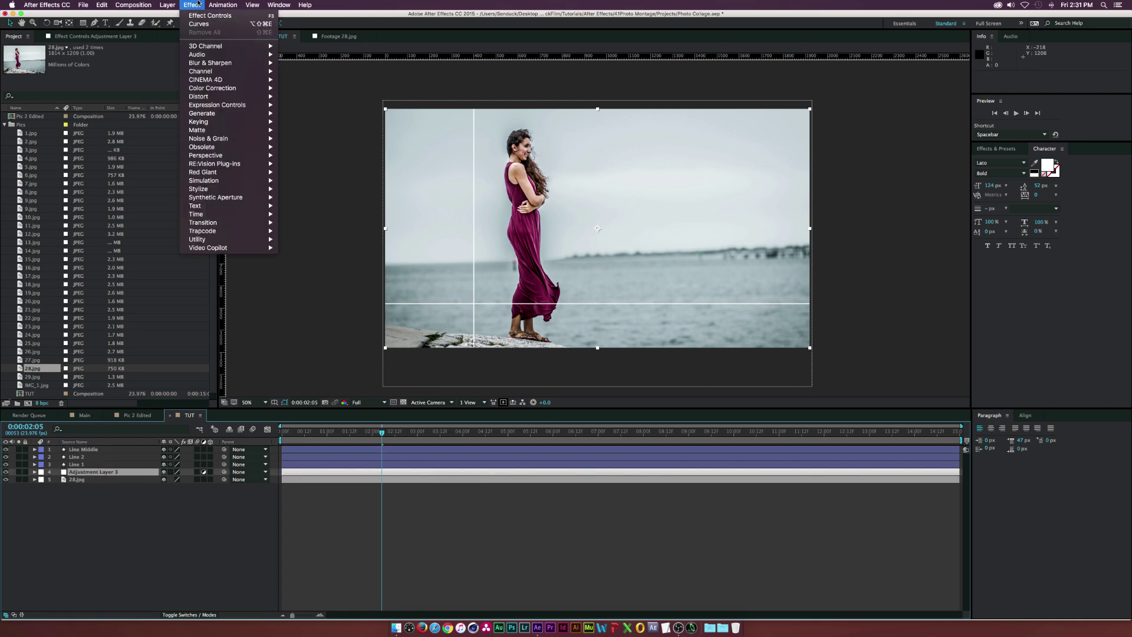
{"action": "mouse_move", "coordinate": [212, 88]}
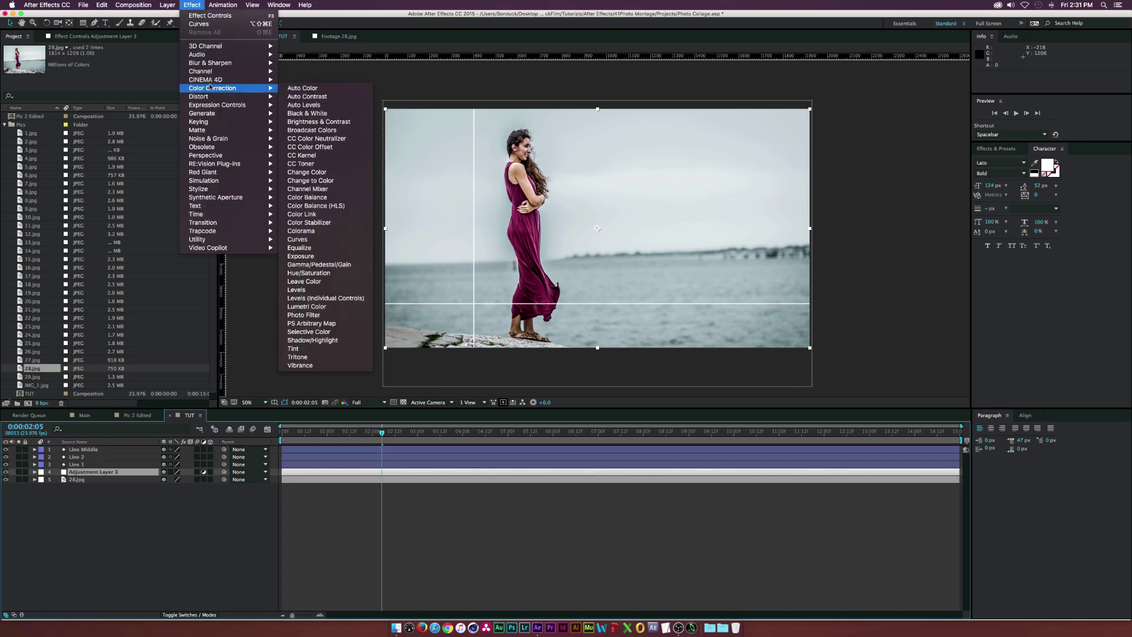
{"action": "left_click", "coordinate": [298, 239]}
{"action": "left_click_drag", "start_coordinate": [76, 147], "coordinate": [69, 140]}
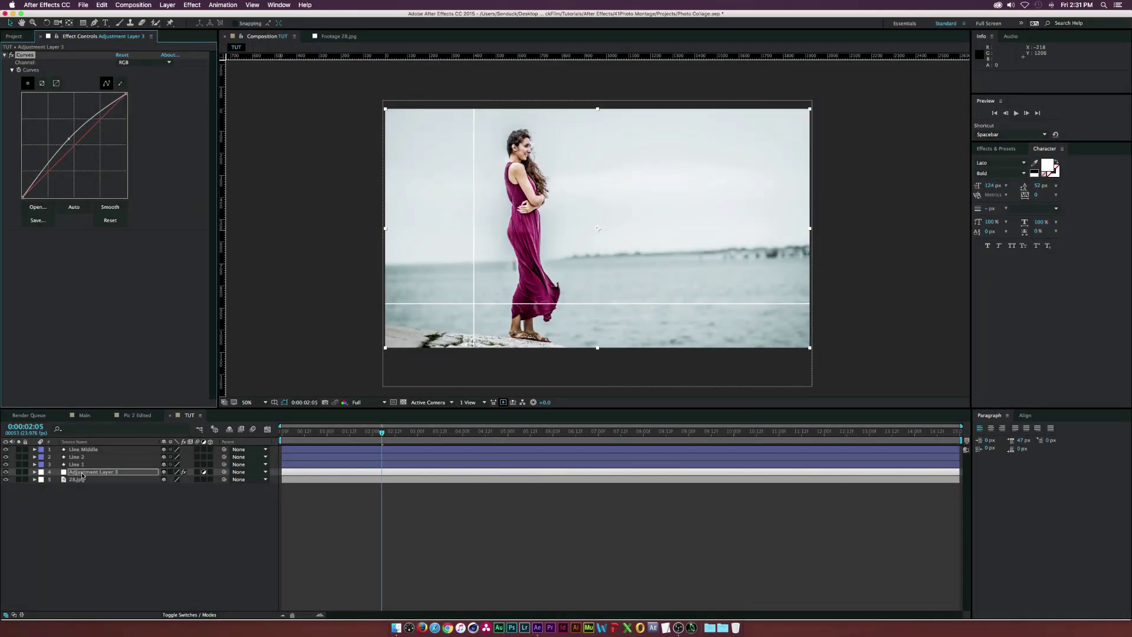
- Move the adjustment layer up to position 960, 339 so its lower edge meets the horizontal divider line
{"action": "left_click", "coordinate": [116, 474]}
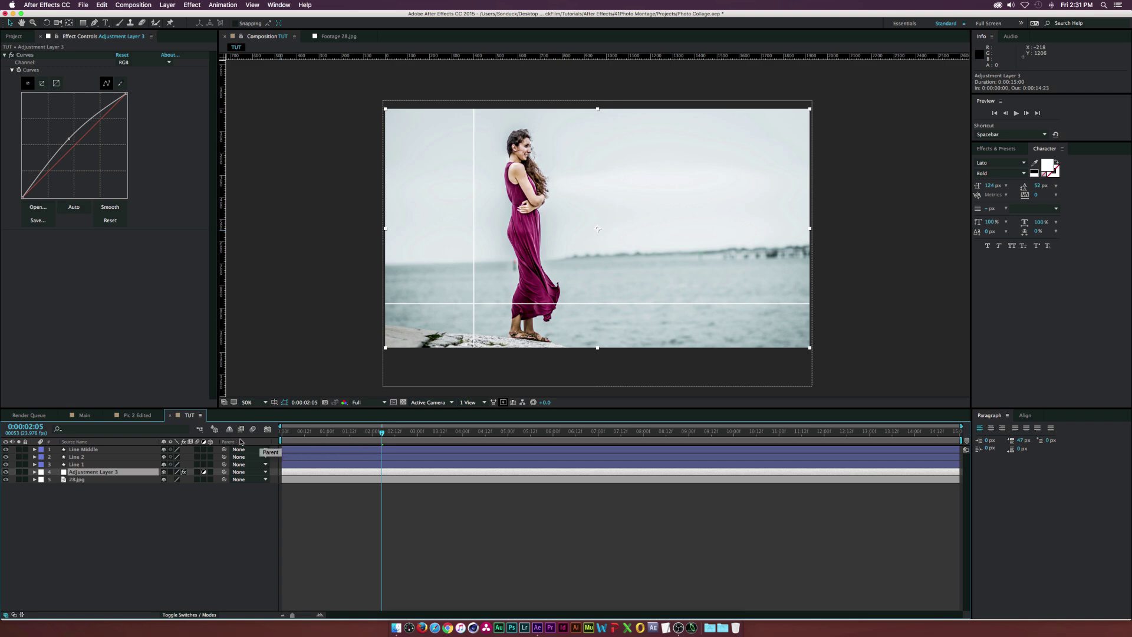
{"action": "key", "text": "p"}
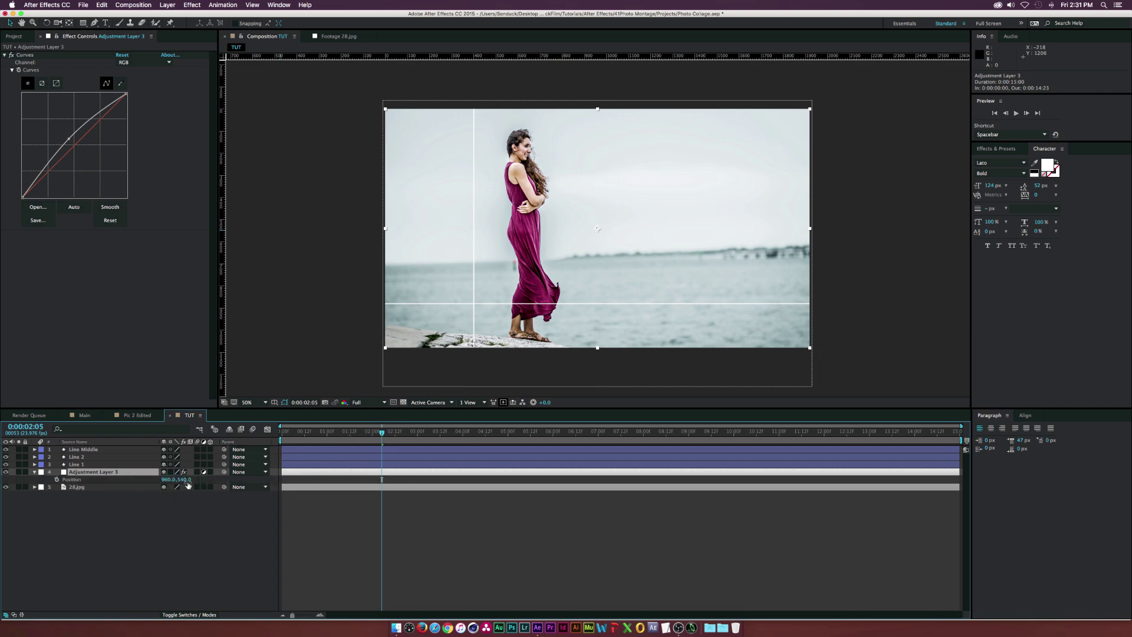
{"action": "left_click_drag", "start_coordinate": [188, 484], "coordinate": [99, 479]}
{"action": "left_click", "coordinate": [102, 545]}
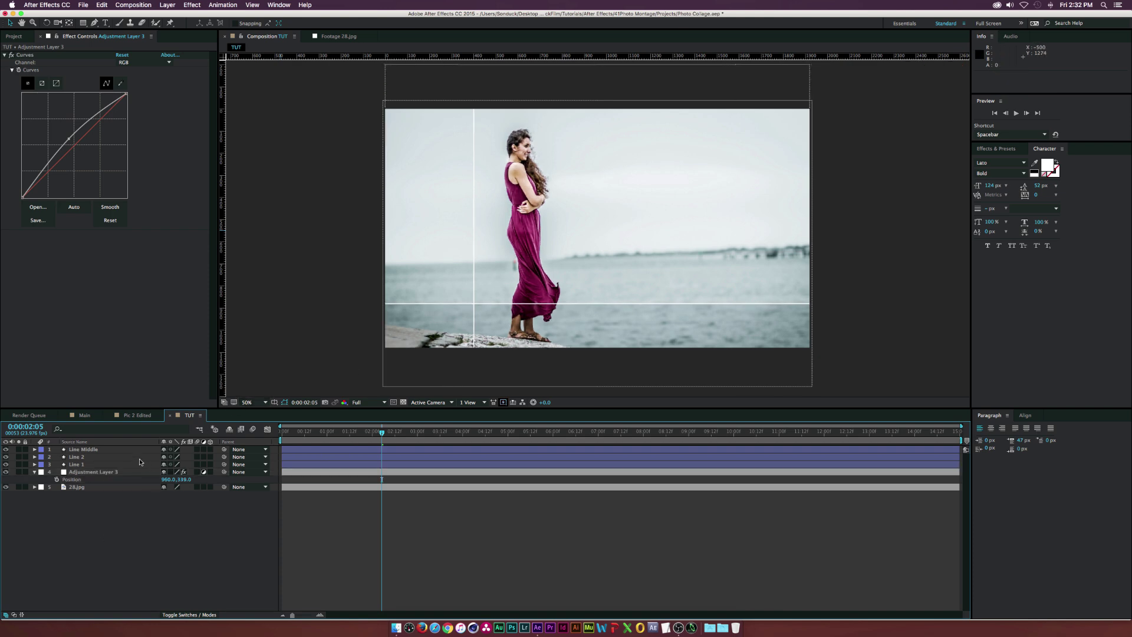
- Reveal the line layers' keyframes and add a position keyframe to the adjustment layer at 2 seconds, aligned with Line Middle's keyframe
{"action": "left_click", "coordinate": [105, 473]}
{"action": "left_click", "coordinate": [78, 515]}
{"action": "key", "text": "u"}
{"action": "key", "text": "j"}
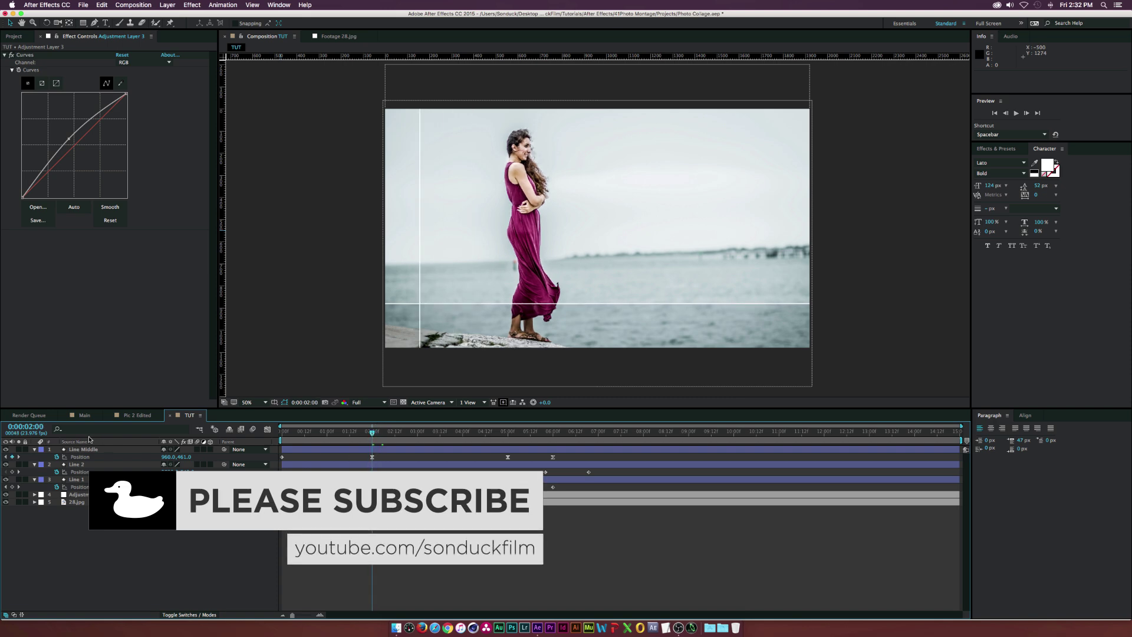
{"action": "left_click", "coordinate": [81, 495]}
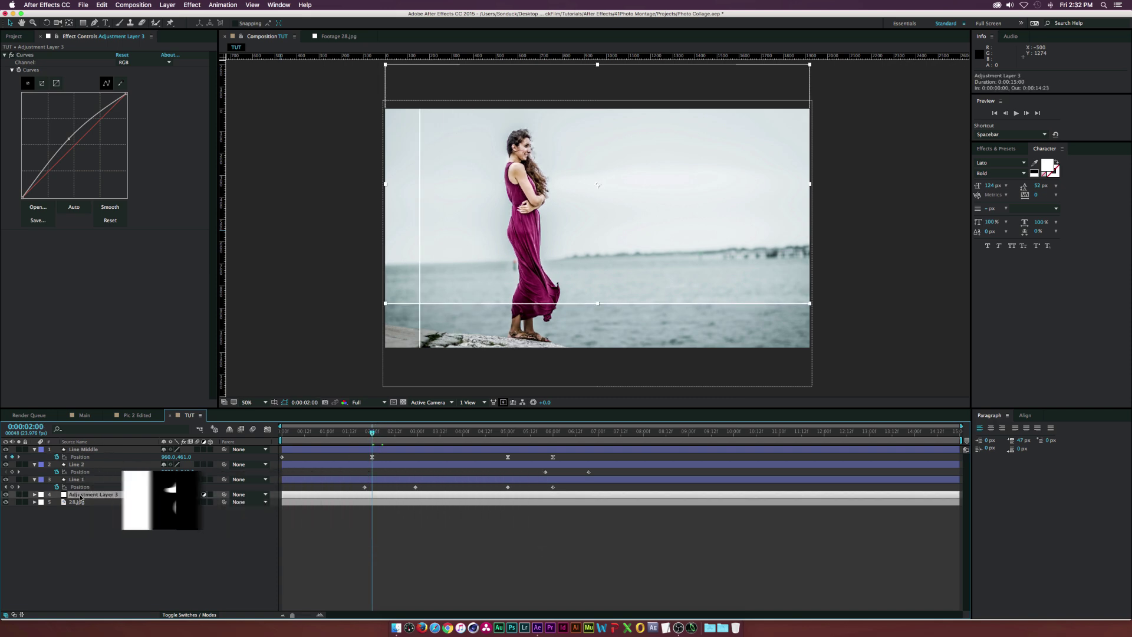
{"action": "key", "text": "p"}
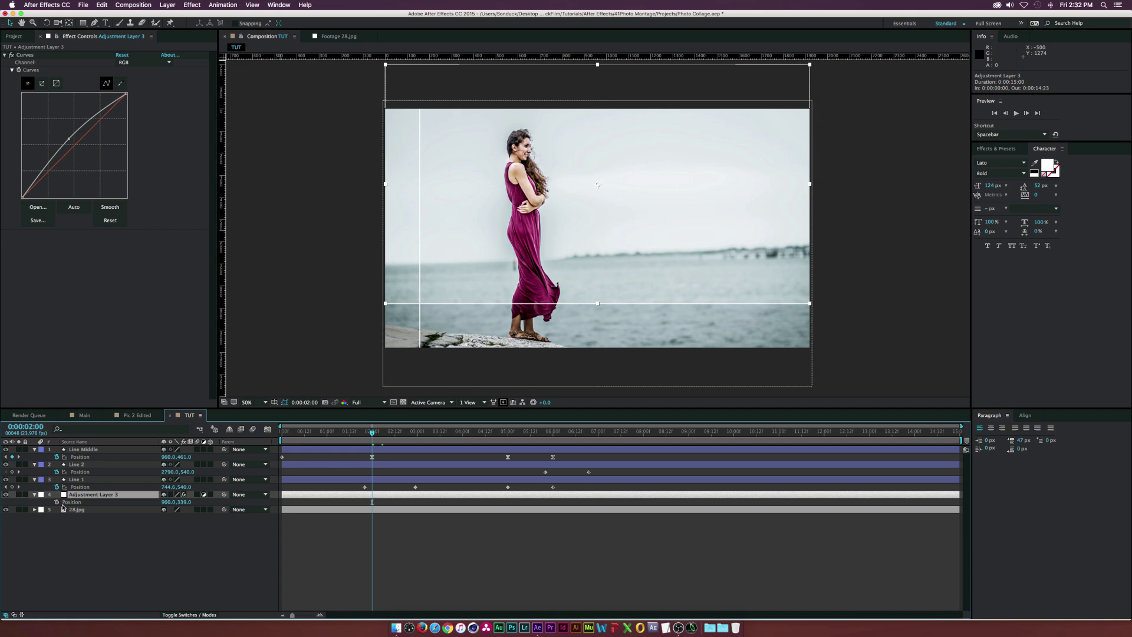
{"action": "left_click", "coordinate": [56, 501]}
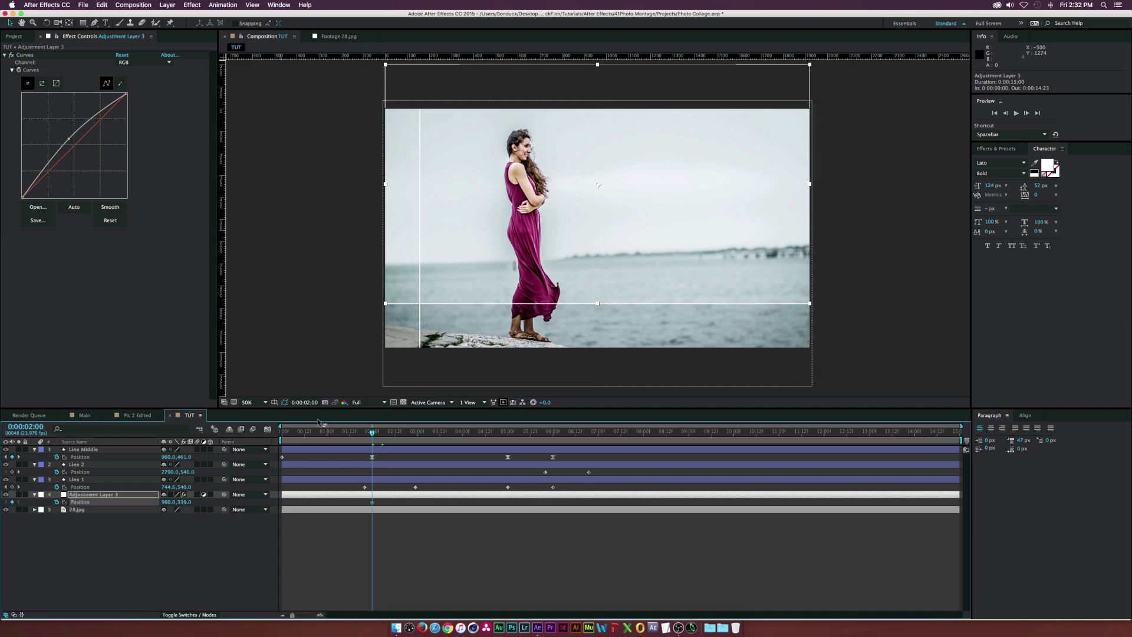
- At 0 seconds, keyframe the adjustment layer's position above the frame and preview the motion
{"action": "left_click_drag", "start_coordinate": [297, 434], "coordinate": [282, 434]}
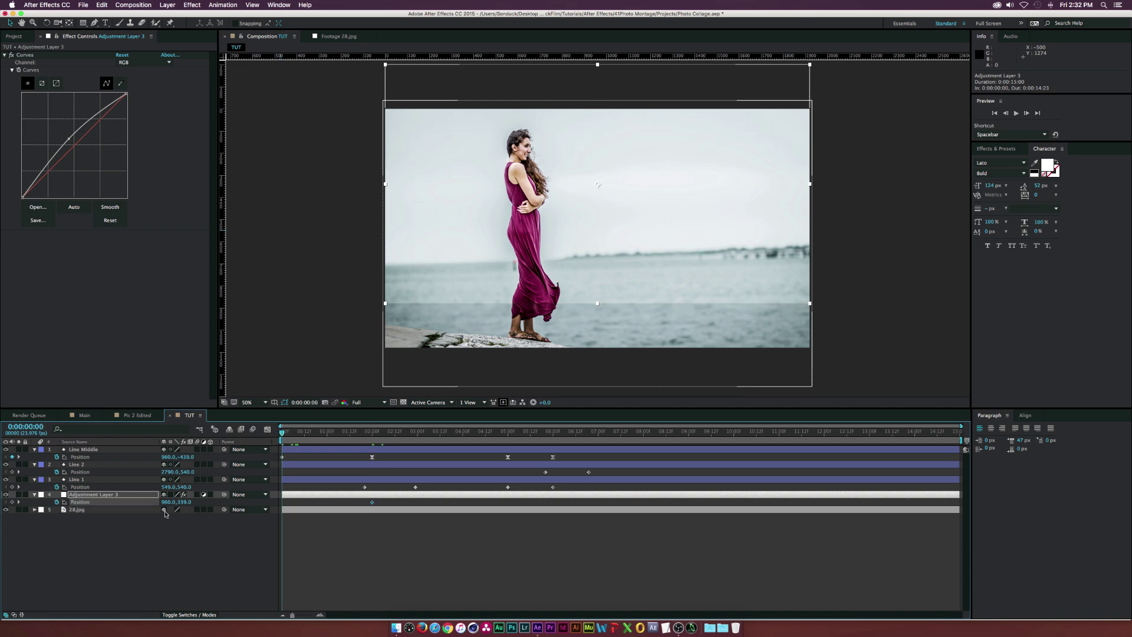
{"action": "left_click_drag", "start_coordinate": [182, 502], "coordinate": [149, 501]}
{"action": "key", "text": "space"}
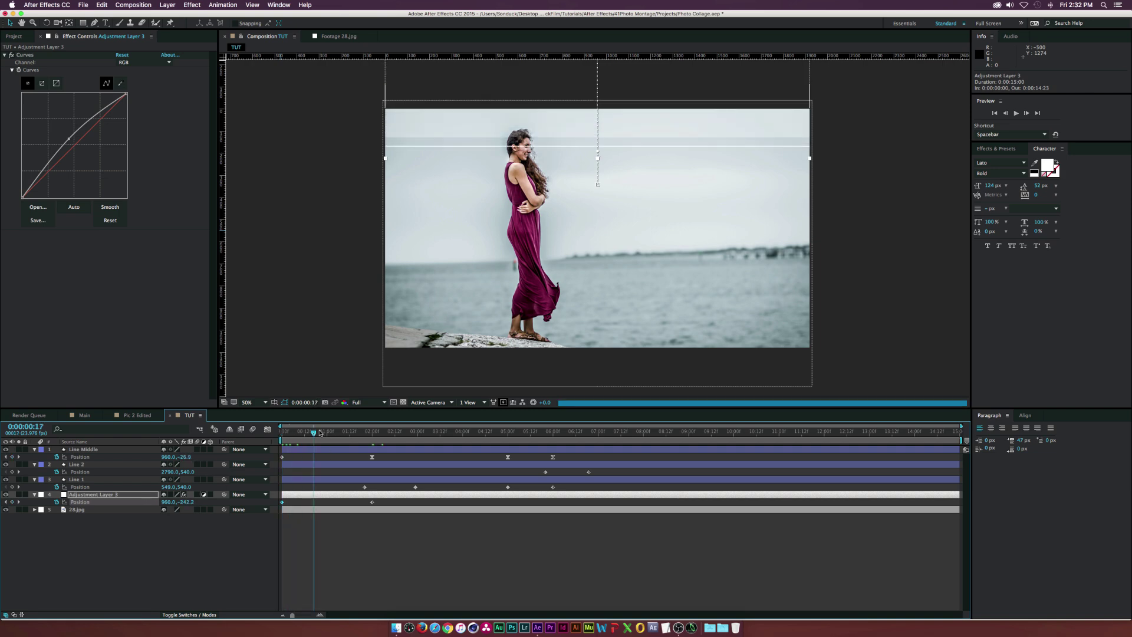
- Easy-ease the adjustment layer's position keyframe at 2 seconds and check that its edge follows the horizontal line
{"action": "left_click_drag", "start_coordinate": [254, 435], "coordinate": [323, 434]}
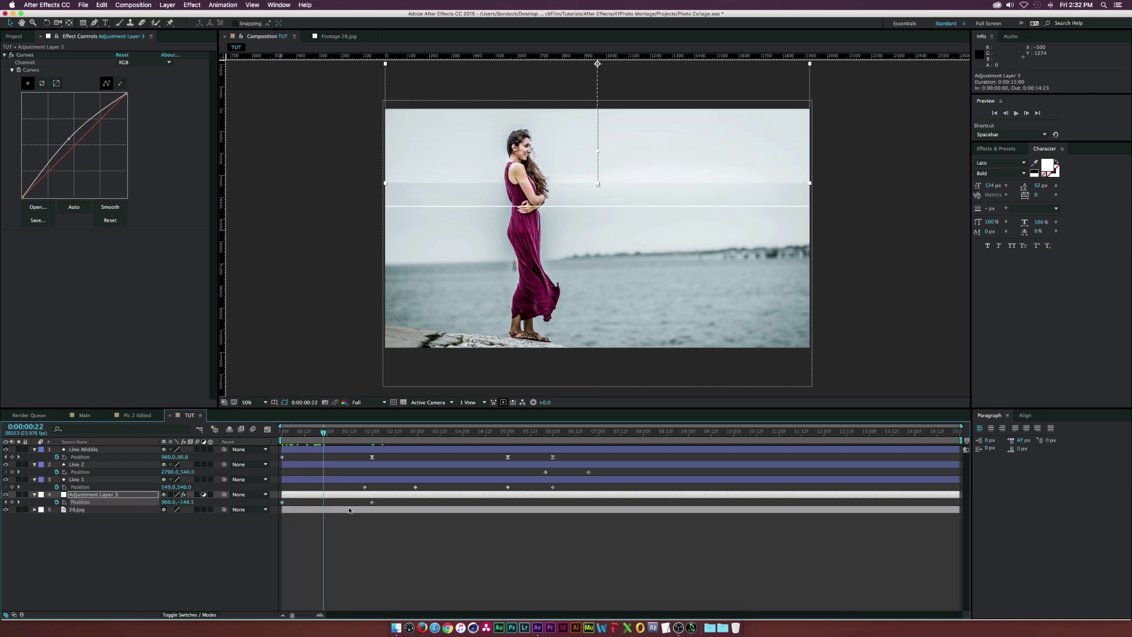
{"action": "left_click_drag", "start_coordinate": [351, 505], "coordinate": [385, 500]}
{"action": "key", "text": "F9"}
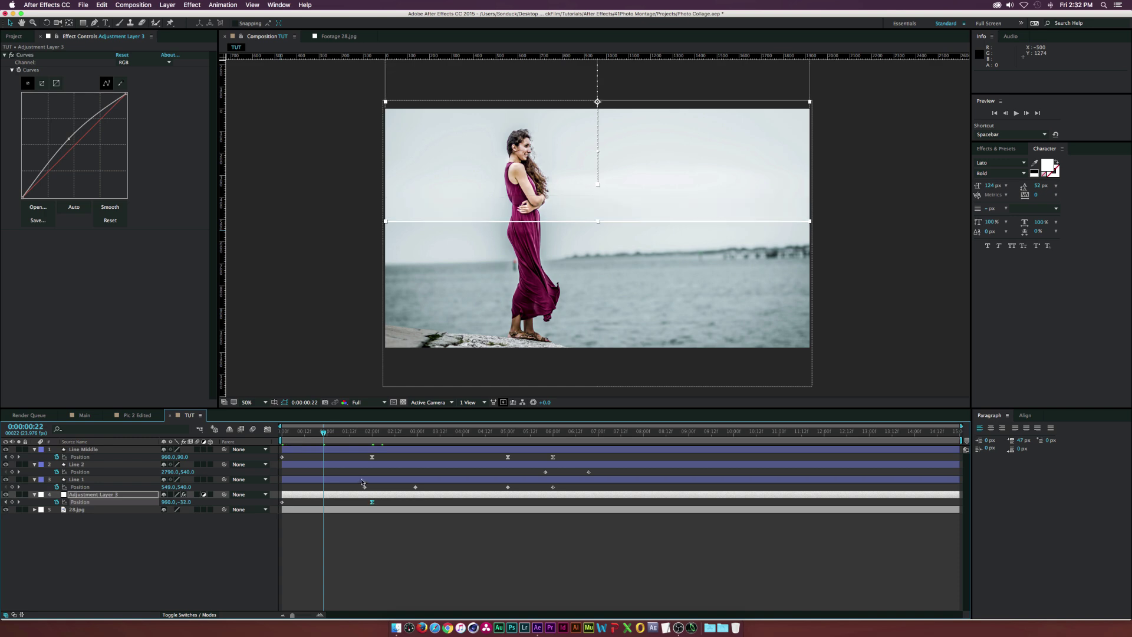
{"action": "left_click_drag", "start_coordinate": [333, 431], "coordinate": [372, 434]}
- Add a second adjustment layer to the composition and apply the Curves effect to it
{"action": "left_click", "coordinate": [97, 522]}
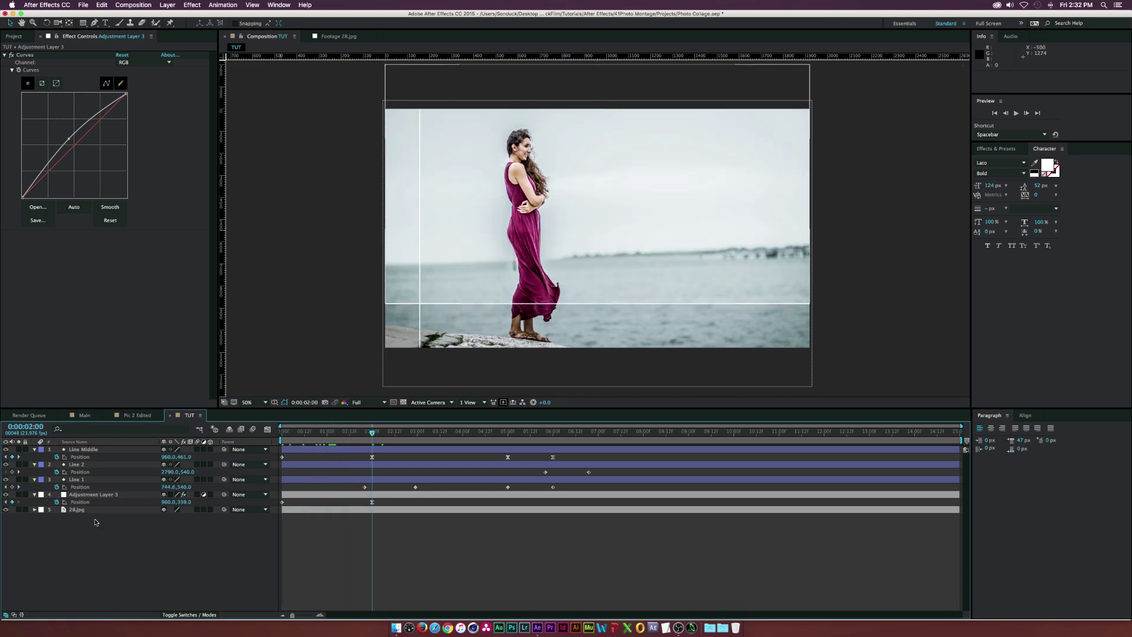
{"action": "left_click", "coordinate": [167, 5]}
{"action": "mouse_move", "coordinate": [181, 16]}
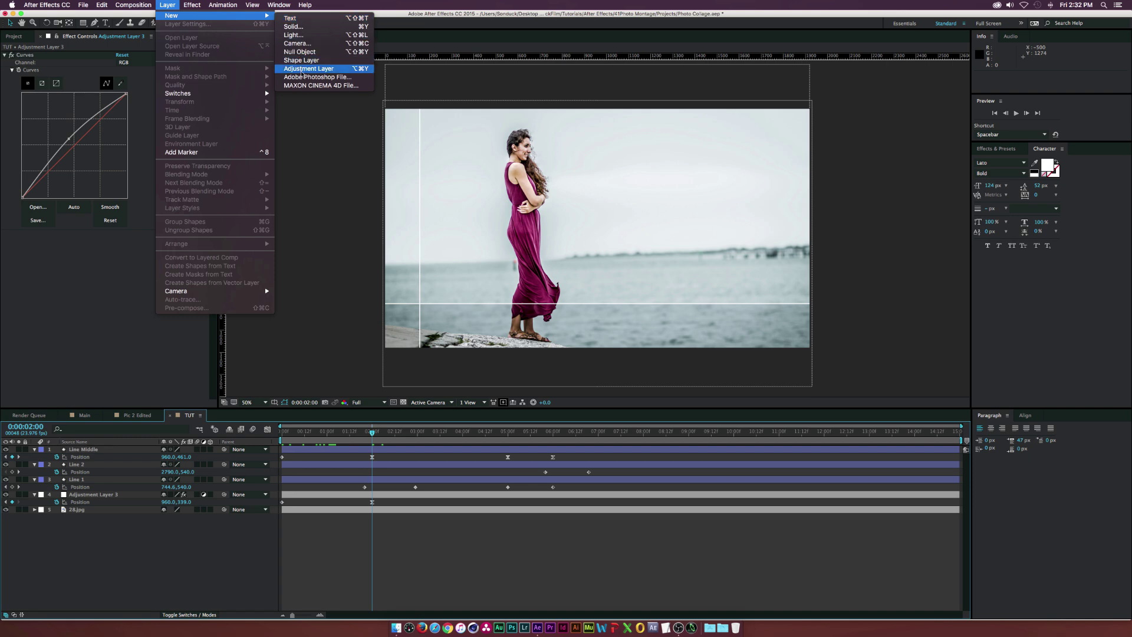
{"action": "left_click", "coordinate": [303, 69]}
{"action": "left_click", "coordinate": [192, 5]}
{"action": "mouse_move", "coordinate": [212, 88]}
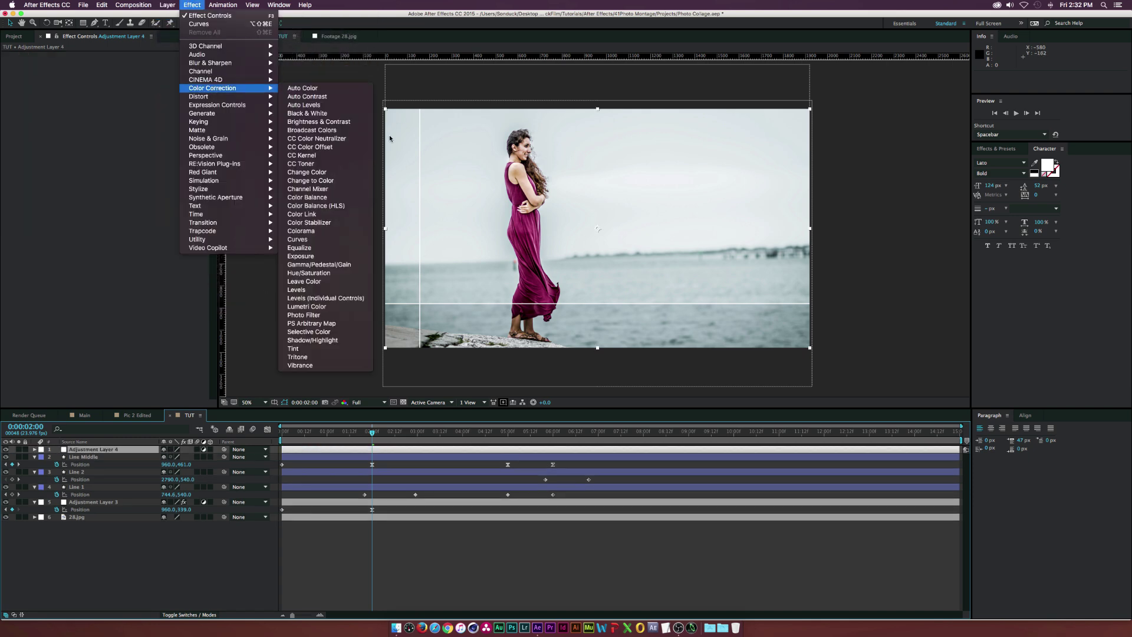
{"action": "left_click", "coordinate": [297, 239]}
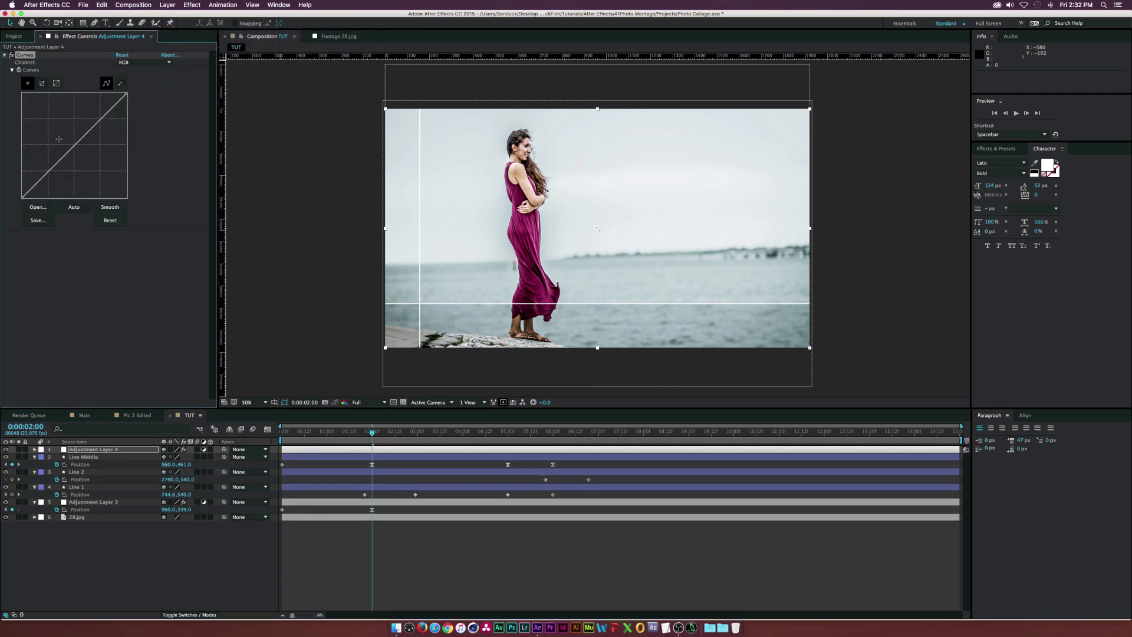
- Darken the second adjustment layer slightly with its RGB curve and keyframe its position at 325, 540 at 0:00:02:23, its edge on Line 1
{"action": "left_click_drag", "start_coordinate": [71, 151], "coordinate": [73, 157]}
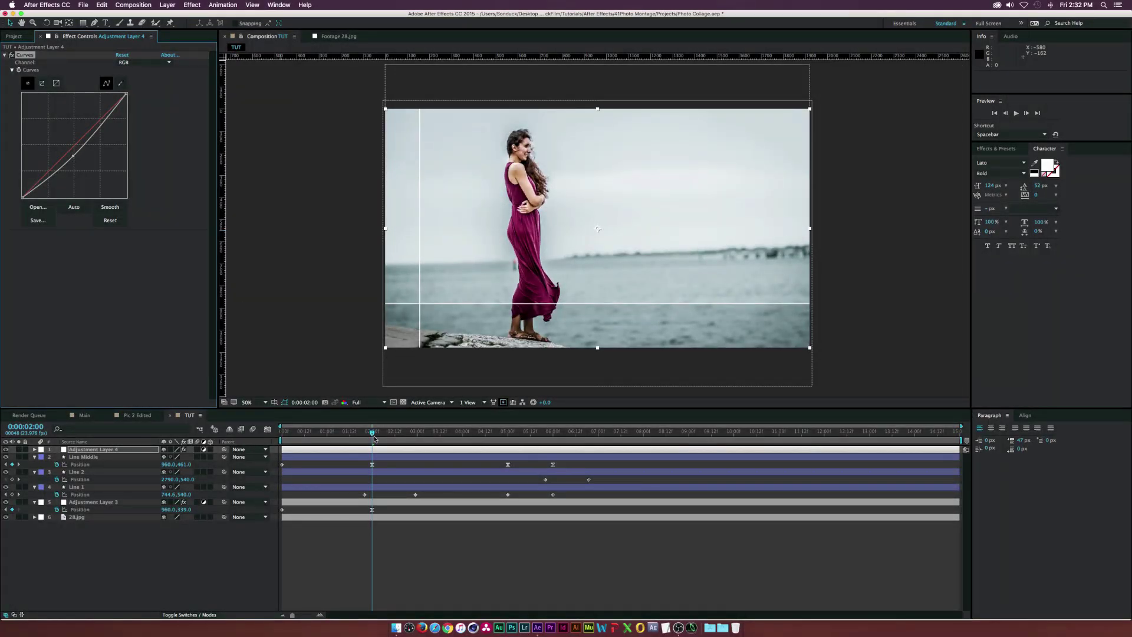
{"action": "left_click_drag", "start_coordinate": [374, 437], "coordinate": [416, 435]}
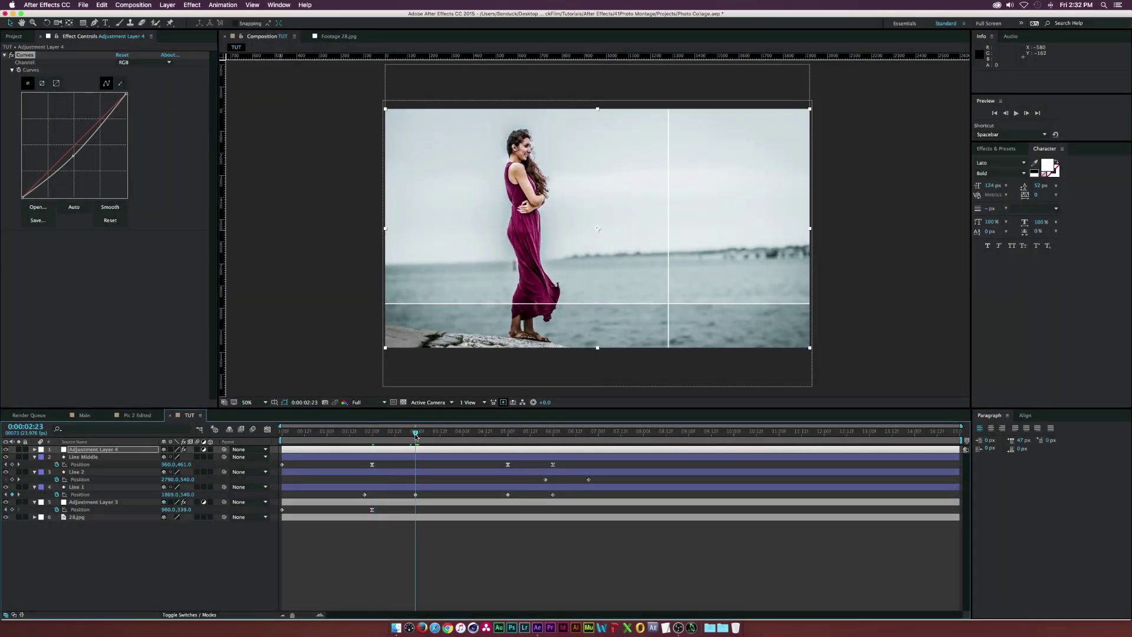
{"action": "left_click", "coordinate": [91, 450]}
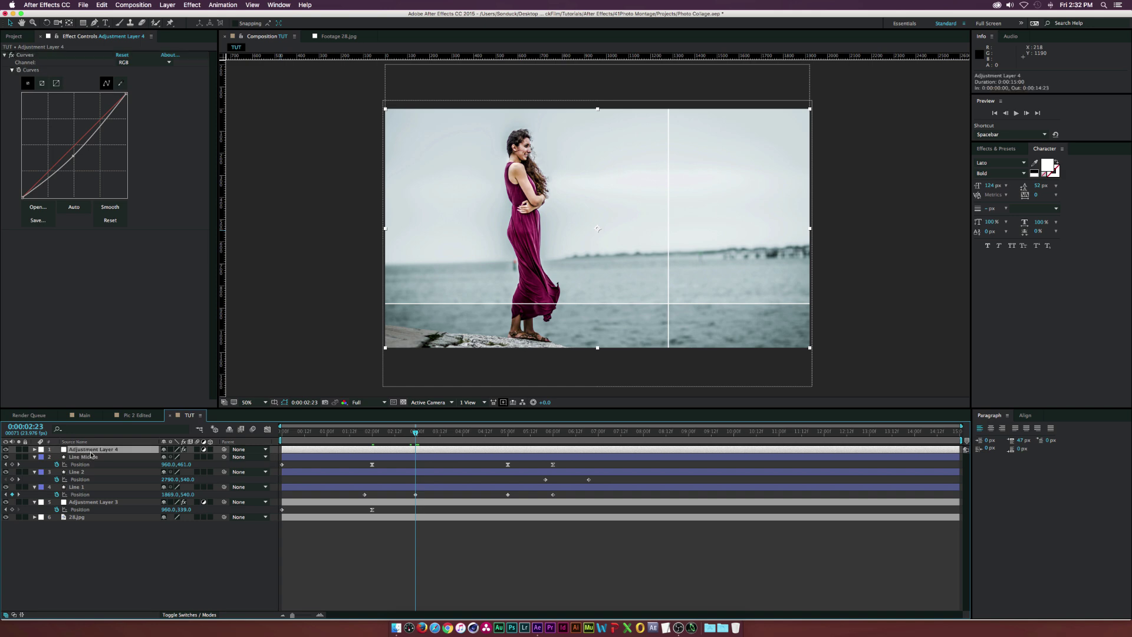
{"action": "key", "text": "p"}
{"action": "left_click_drag", "start_coordinate": [170, 460], "coordinate": [132, 457]}
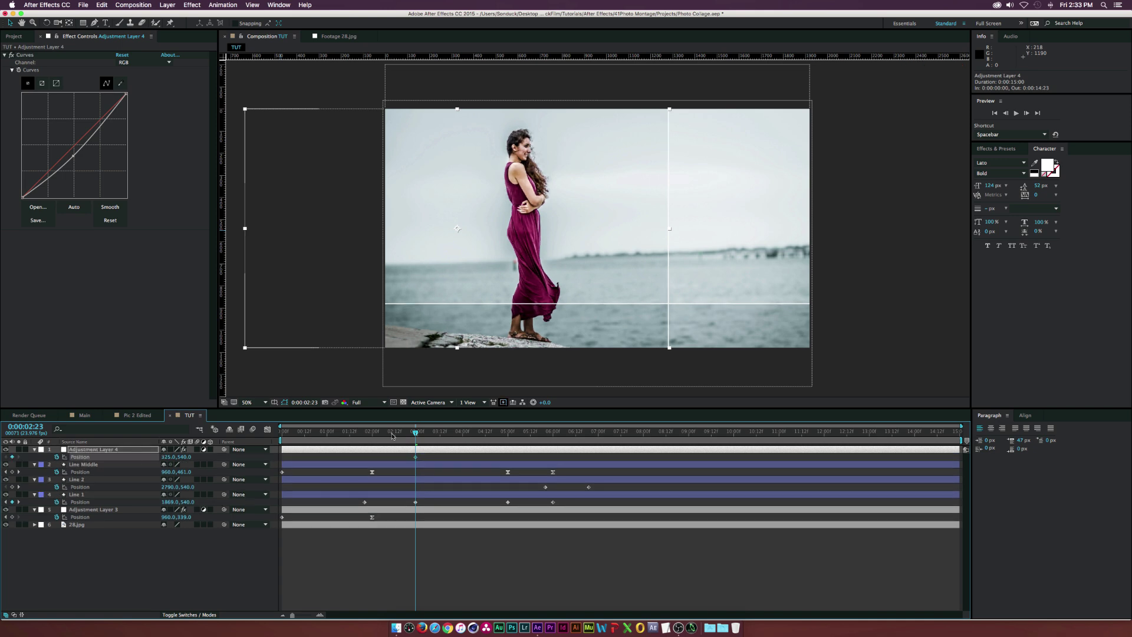
- At 0:00:01:20, keyframe Adjustment Layer 4's position beyond the frame's left edge, and easy-ease its keyframe at 0:00:02:23
{"action": "left_click_drag", "start_coordinate": [392, 435], "coordinate": [365, 436]}
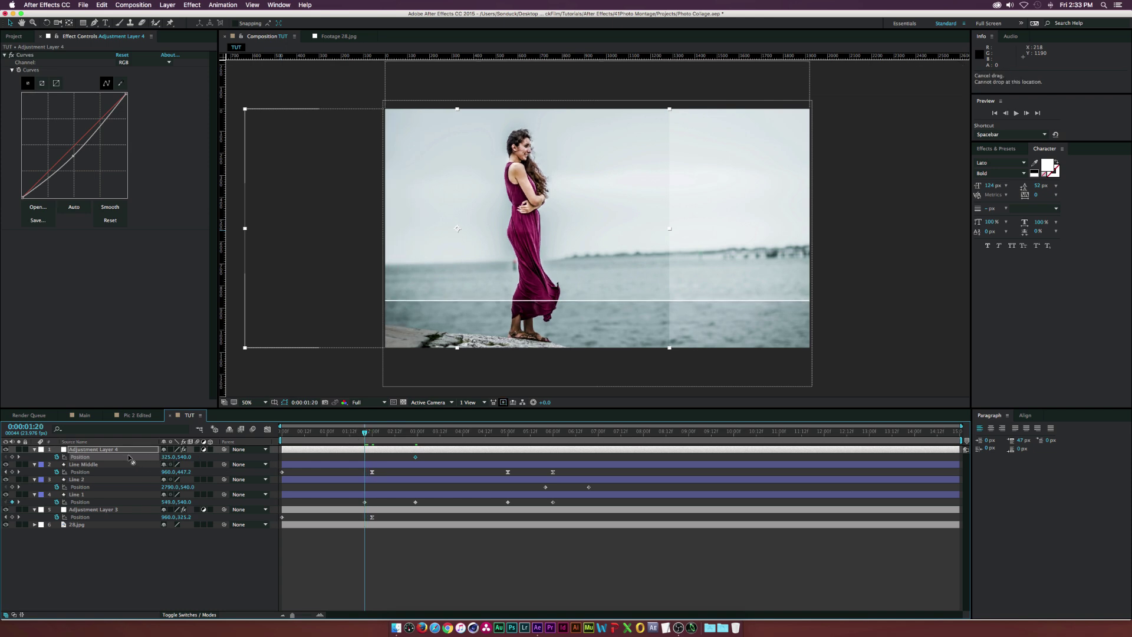
{"action": "left_click_drag", "start_coordinate": [162, 457], "coordinate": [107, 460]}
{"action": "left_click", "coordinate": [415, 456]}
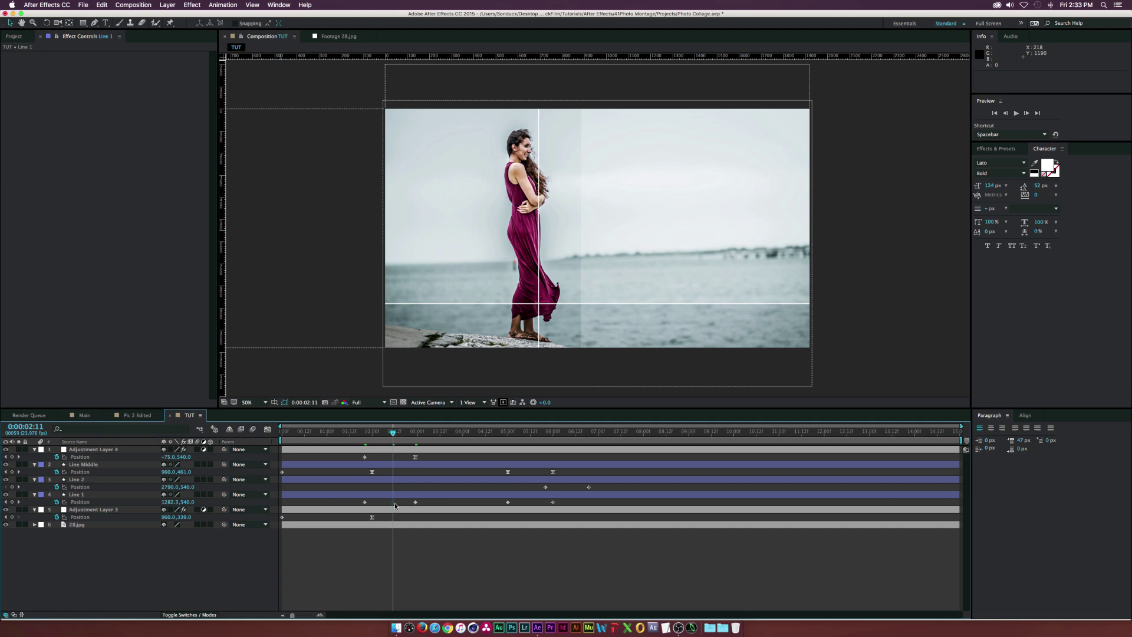
- Easy-ease Line 1's last three position keyframes and Line 2's last one, and preview the line motion
{"action": "left_click_drag", "start_coordinate": [398, 501], "coordinate": [582, 502]}
{"action": "key", "text": "F9"}
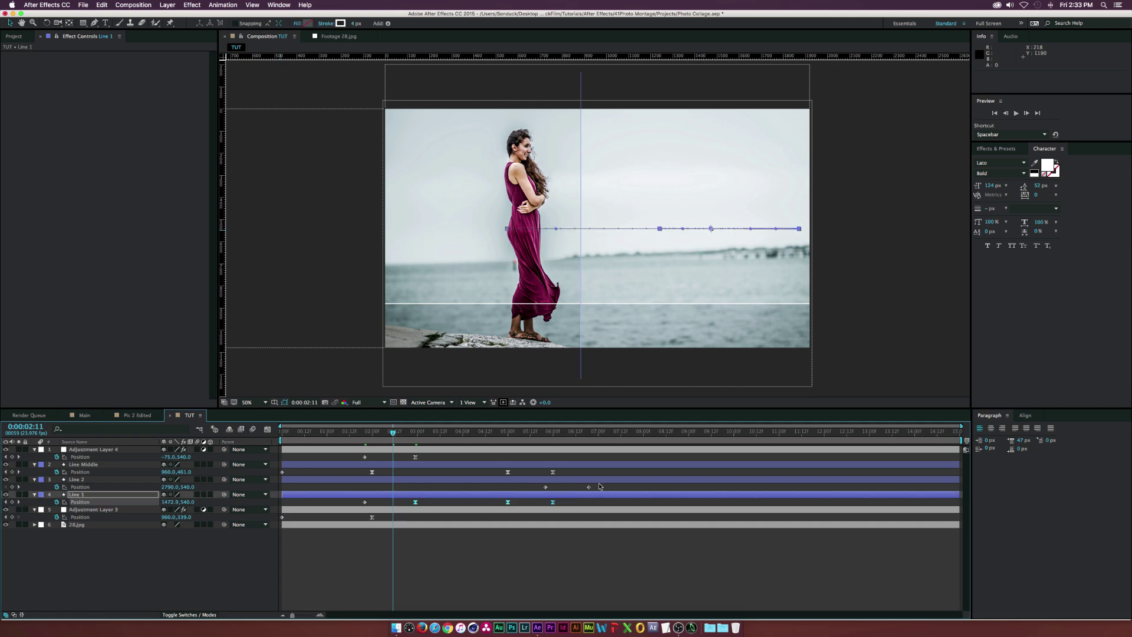
{"action": "left_click", "coordinate": [588, 487]}
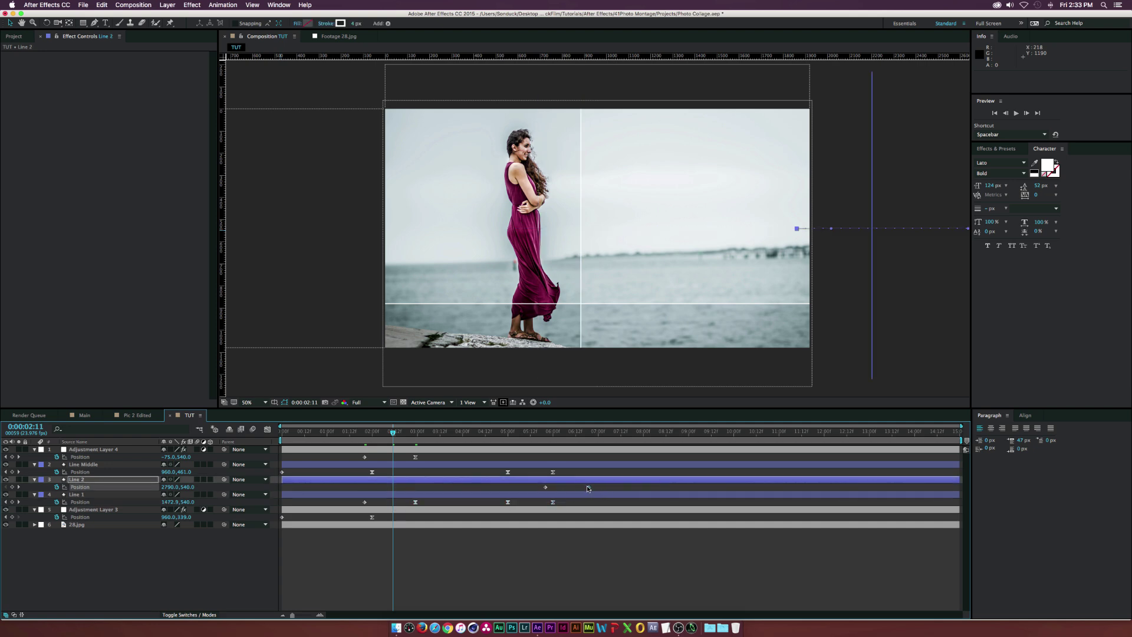
{"action": "left_click_drag", "start_coordinate": [389, 435], "coordinate": [445, 434]}
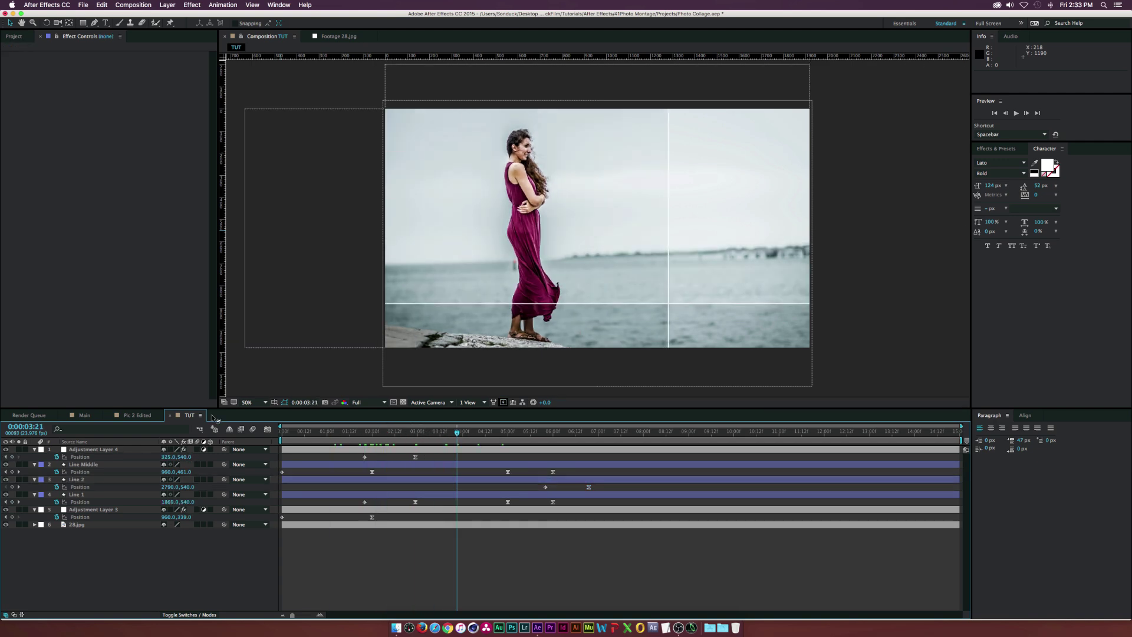
{"action": "left_click_drag", "start_coordinate": [458, 433], "coordinate": [551, 432]}
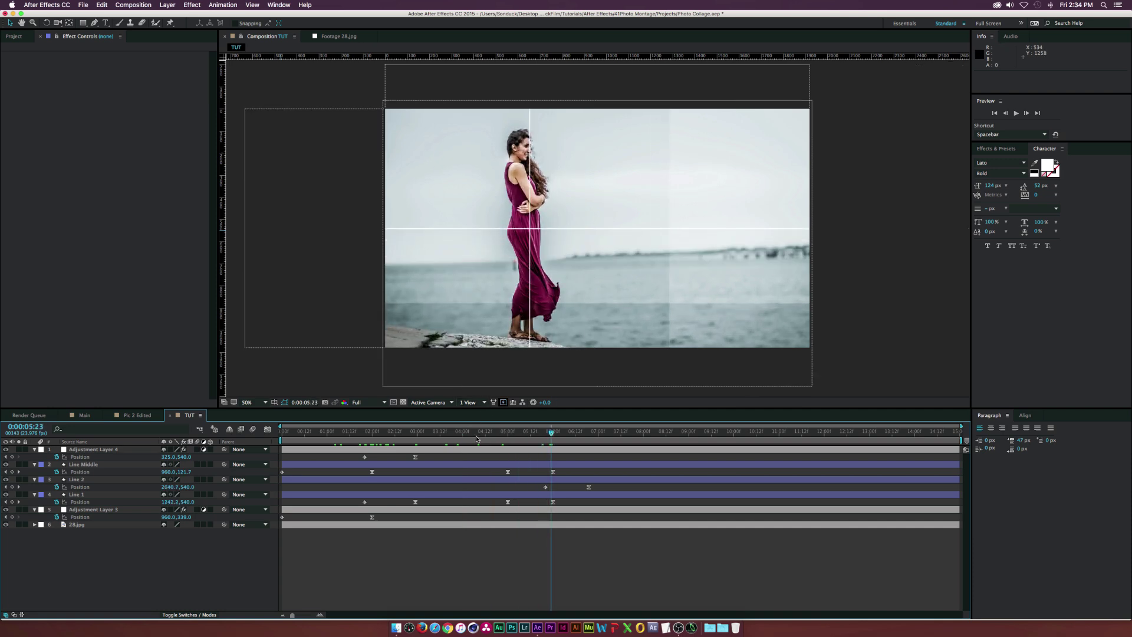
{"action": "mouse_move", "coordinate": [477, 433]}
{"action": "left_mouse_down"}
{"action": "mouse_move", "coordinate": [448, 433]}
{"action": "mouse_move", "coordinate": [464, 433]}
{"action": "left_mouse_up"}
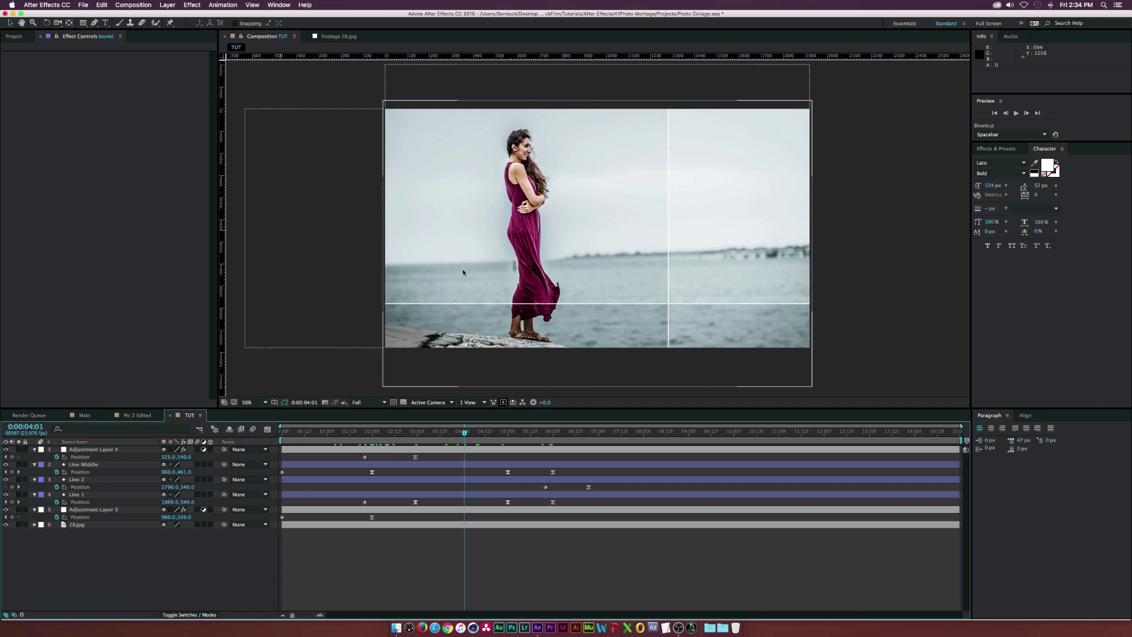
- Choose 6.jpg from the Pics folder and add it to the TUT composition below the line layers
{"action": "left_click", "coordinate": [13, 36]}
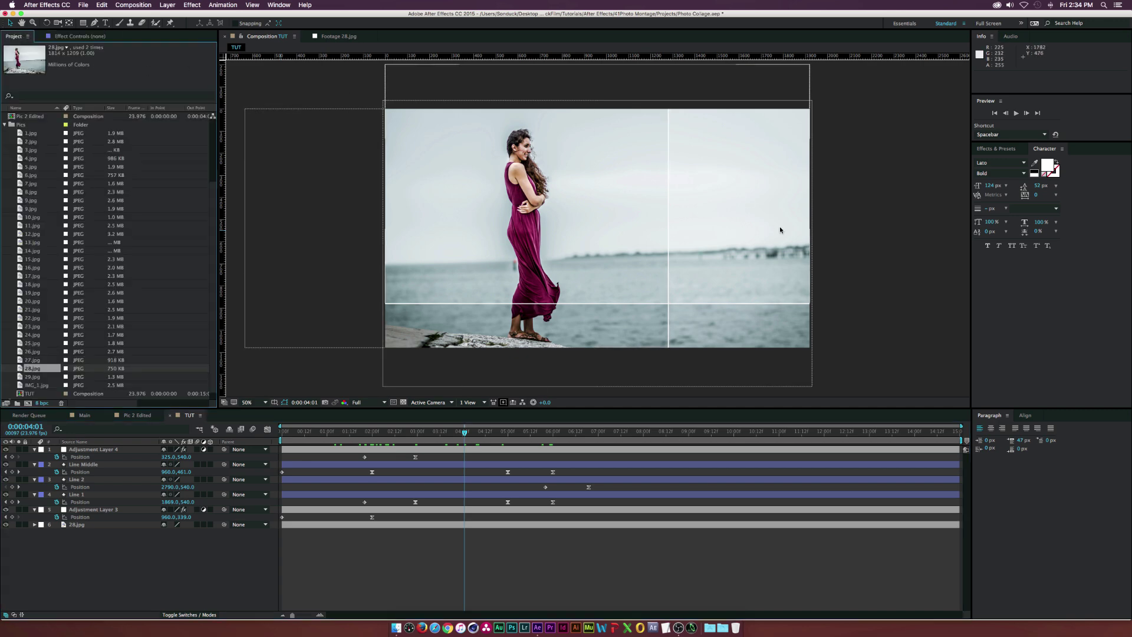
{"action": "left_click", "coordinate": [21, 136]}
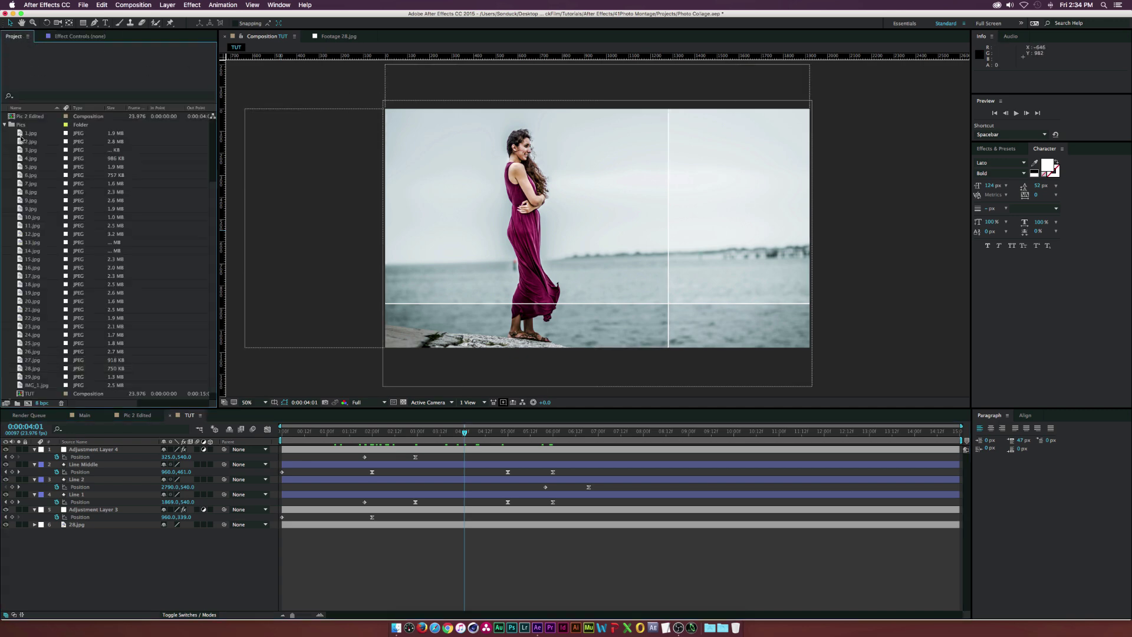
{"action": "left_click", "coordinate": [21, 193]}
{"action": "left_click", "coordinate": [24, 167]}
{"action": "left_click", "coordinate": [24, 150]}
{"action": "left_click_drag", "start_coordinate": [24, 175], "coordinate": [88, 514]}
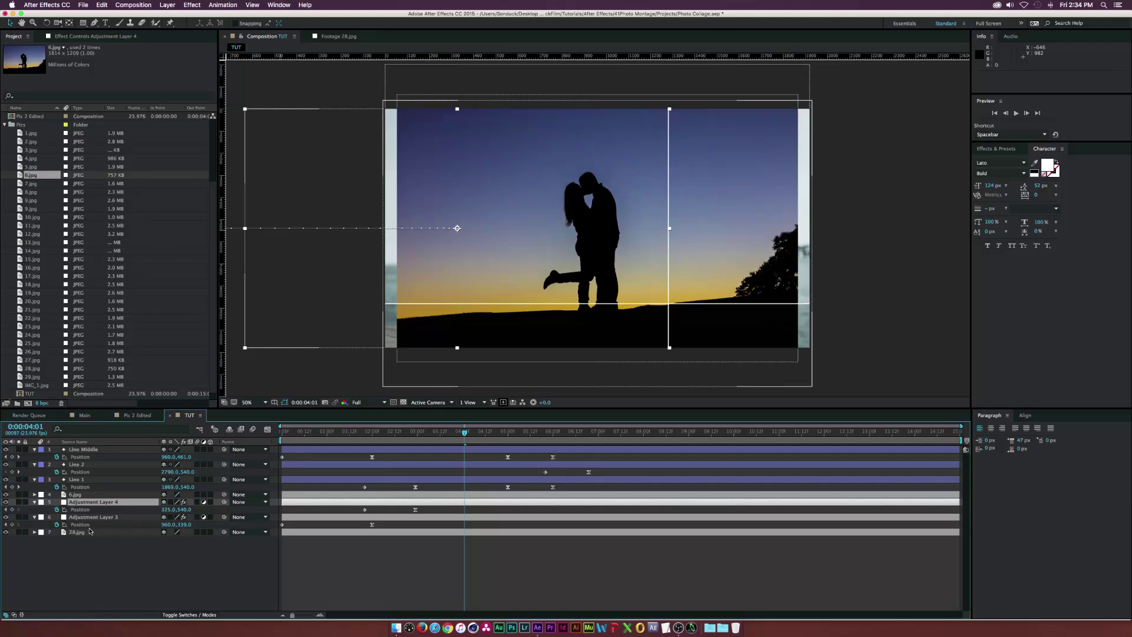
- Scale the 6.jpg layer to 106% to fill the frame width and pre-compose it as Pic 2, leaving all attributes in TUT
{"action": "left_click", "coordinate": [83, 494]}
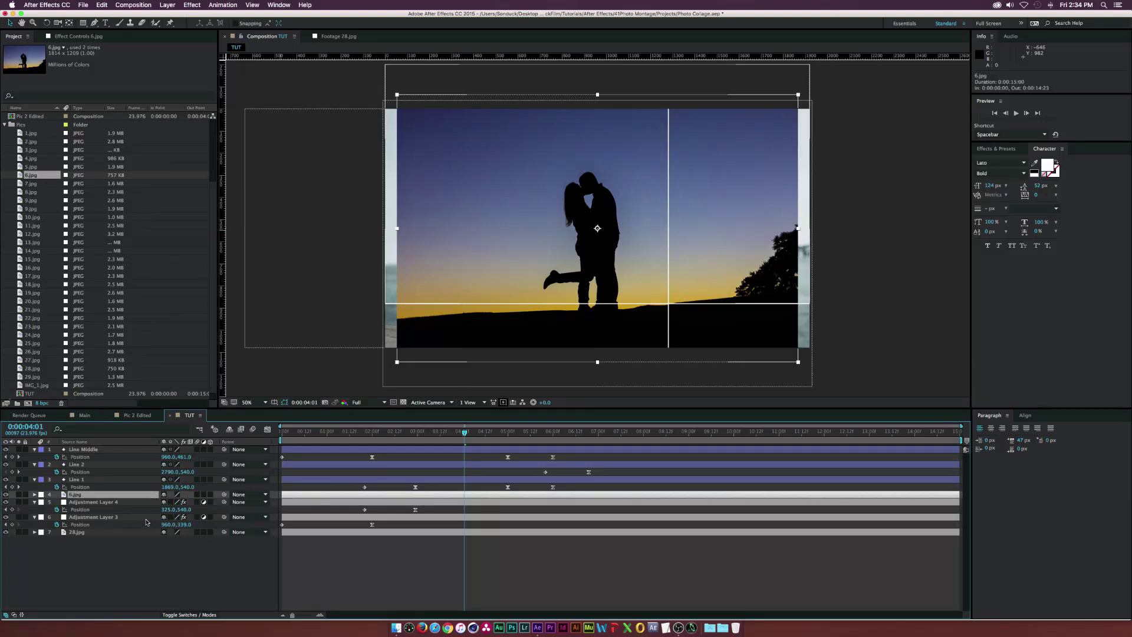
{"action": "key", "text": "s"}
{"action": "left_click_drag", "start_coordinate": [174, 501], "coordinate": [175, 502]}
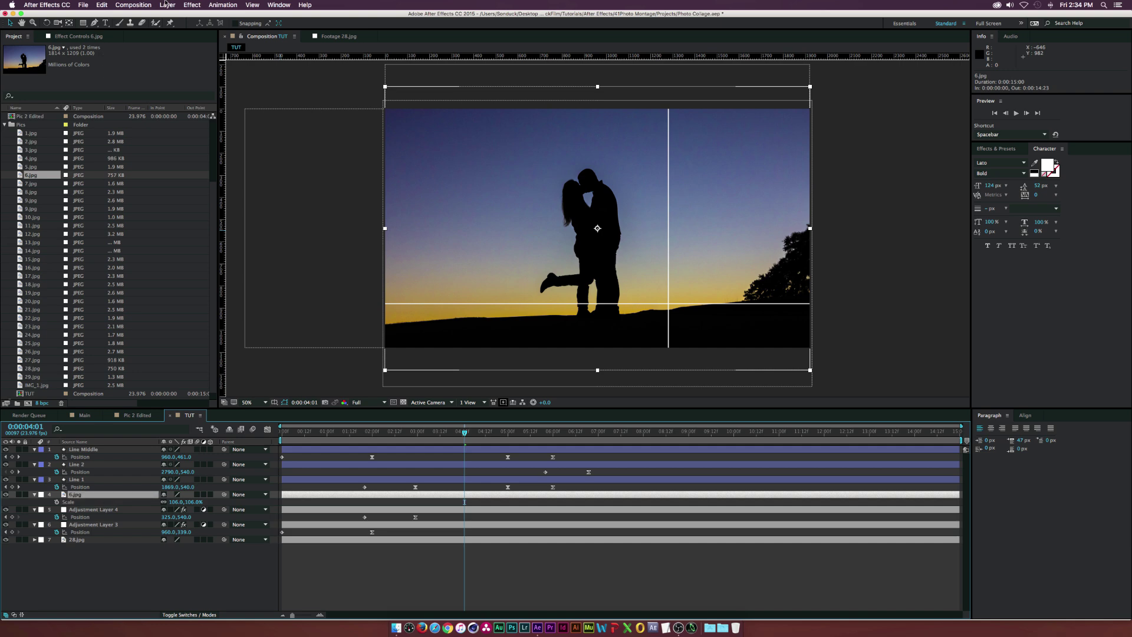
{"action": "left_click", "coordinate": [167, 4]}
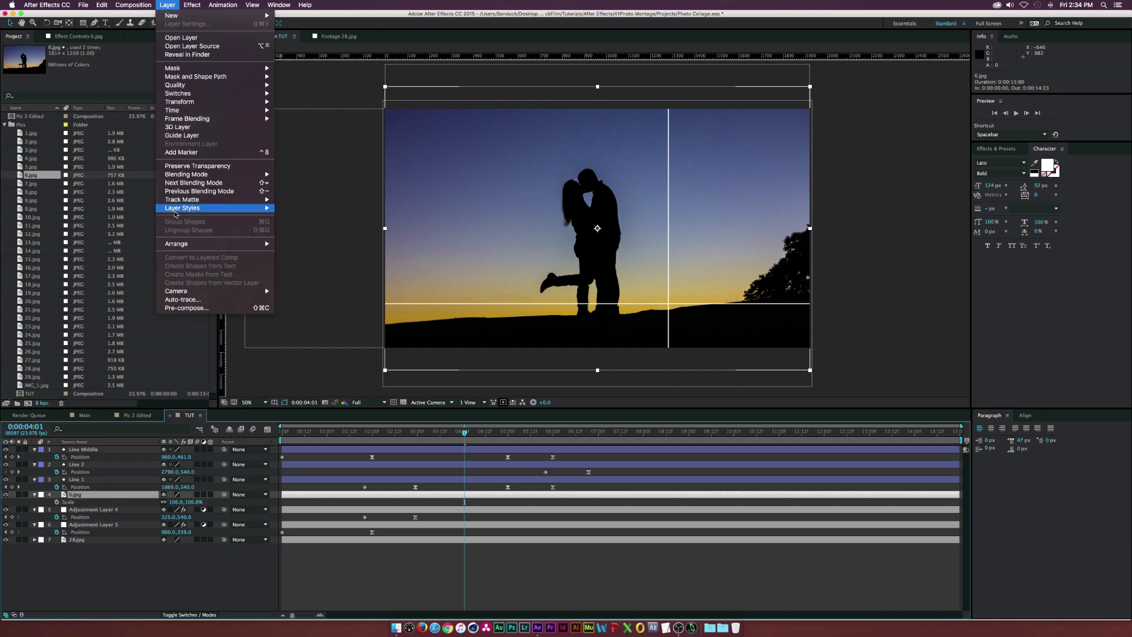
{"action": "left_click", "coordinate": [180, 308]}
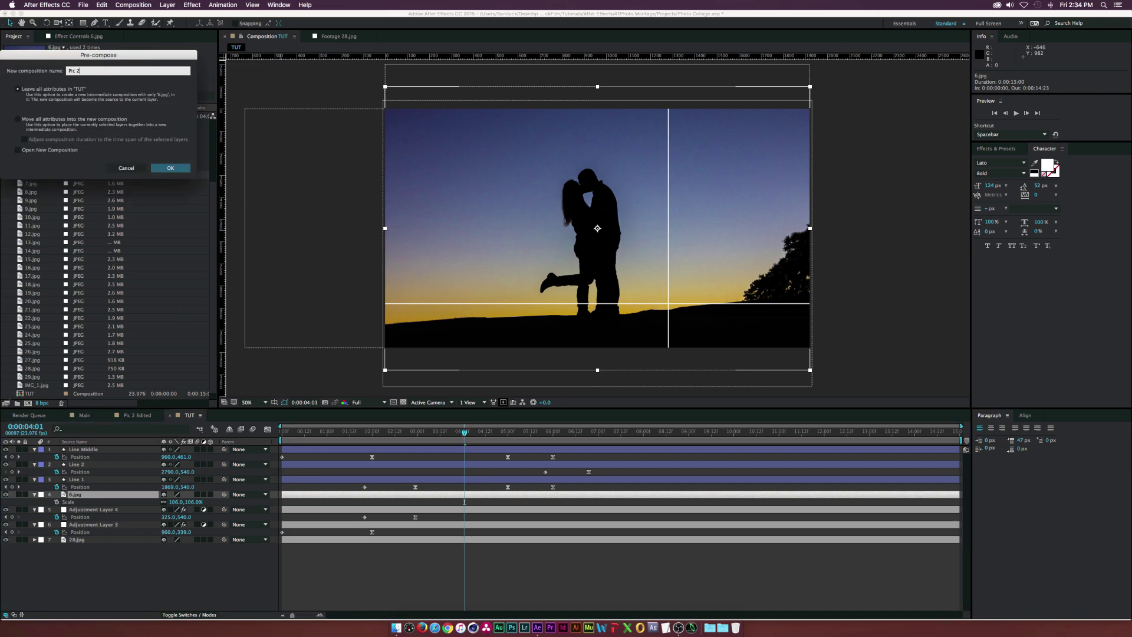
{"action": "left_click", "coordinate": [170, 168]}
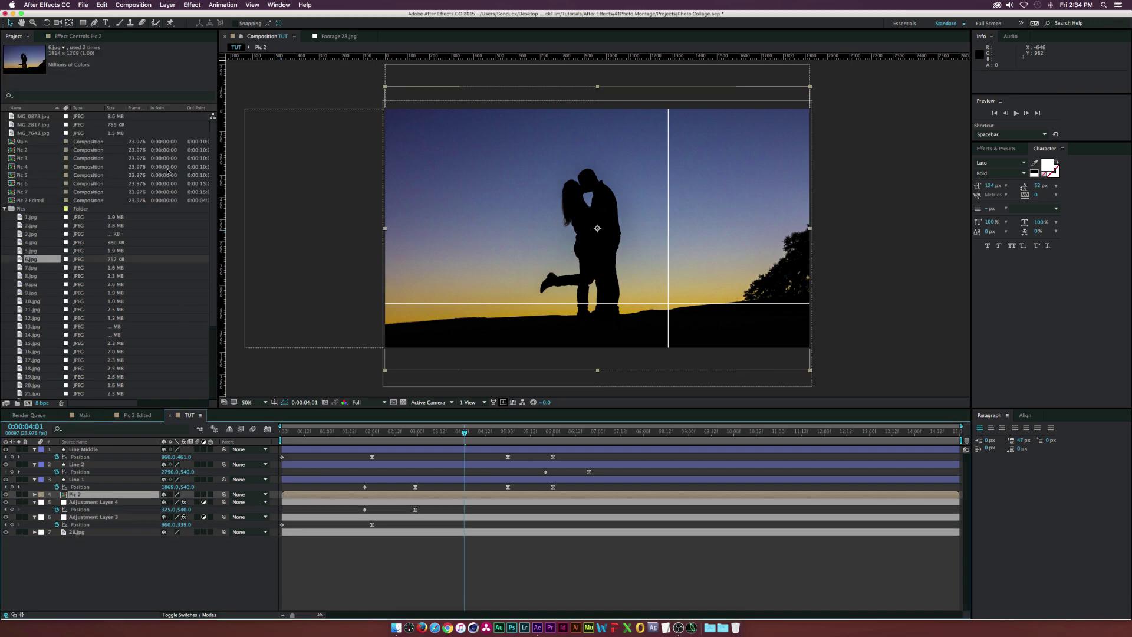
- Draw a rectangular mask on Pic 2 covering the upper-left section bounded by the white lines
{"action": "left_click", "coordinate": [83, 22]}
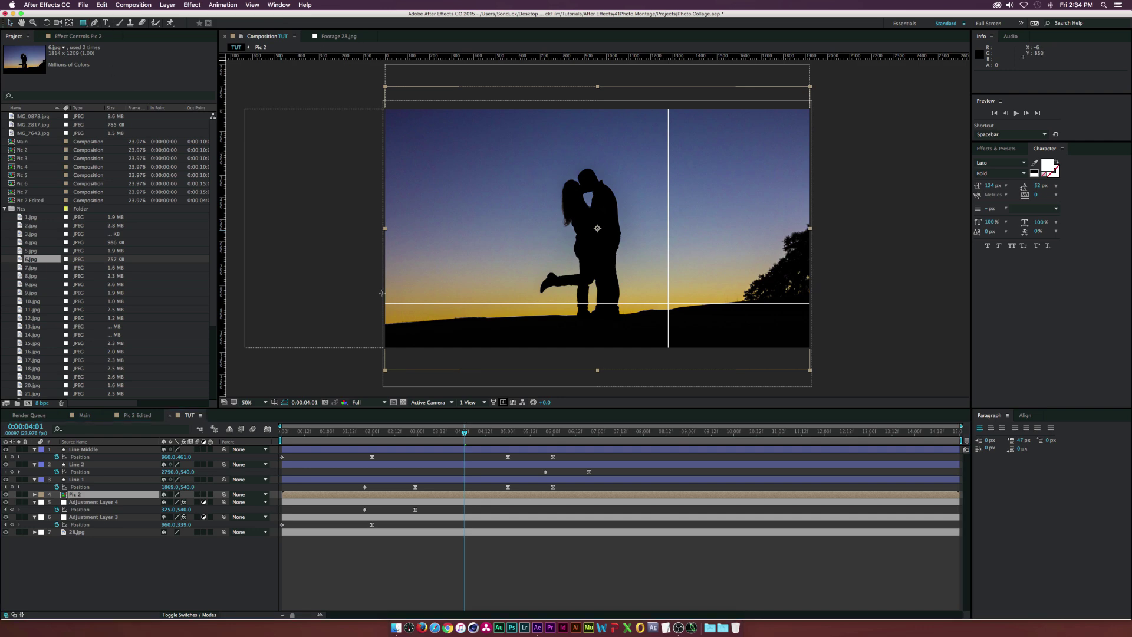
{"action": "left_click_drag", "start_coordinate": [382, 305], "coordinate": [668, 91]}
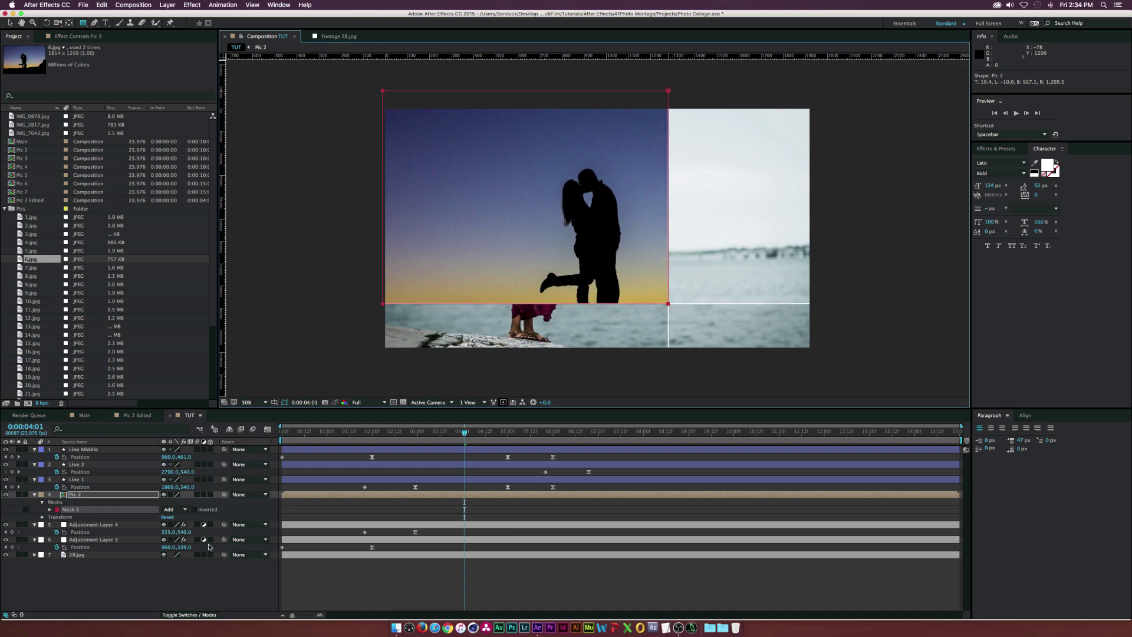
{"action": "left_click", "coordinate": [140, 581]}
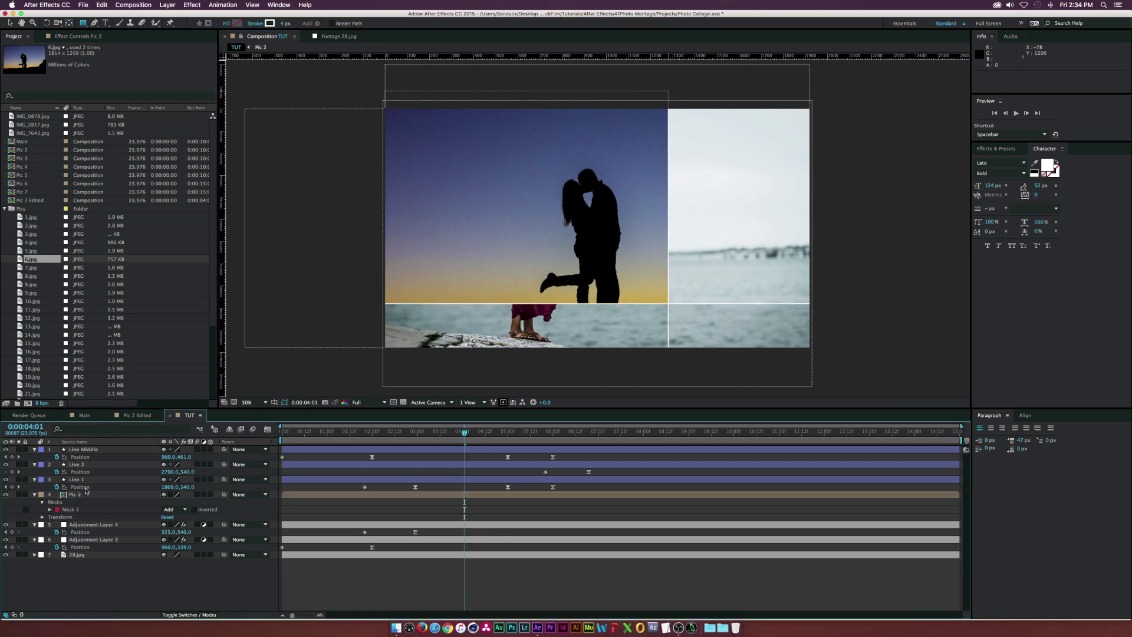
- Duplicate Pic 2 and replace the copy's mask with a rectangle covering the lower-left section between the white lines
{"action": "left_click", "coordinate": [78, 496]}
{"action": "key", "text": "super+d"}
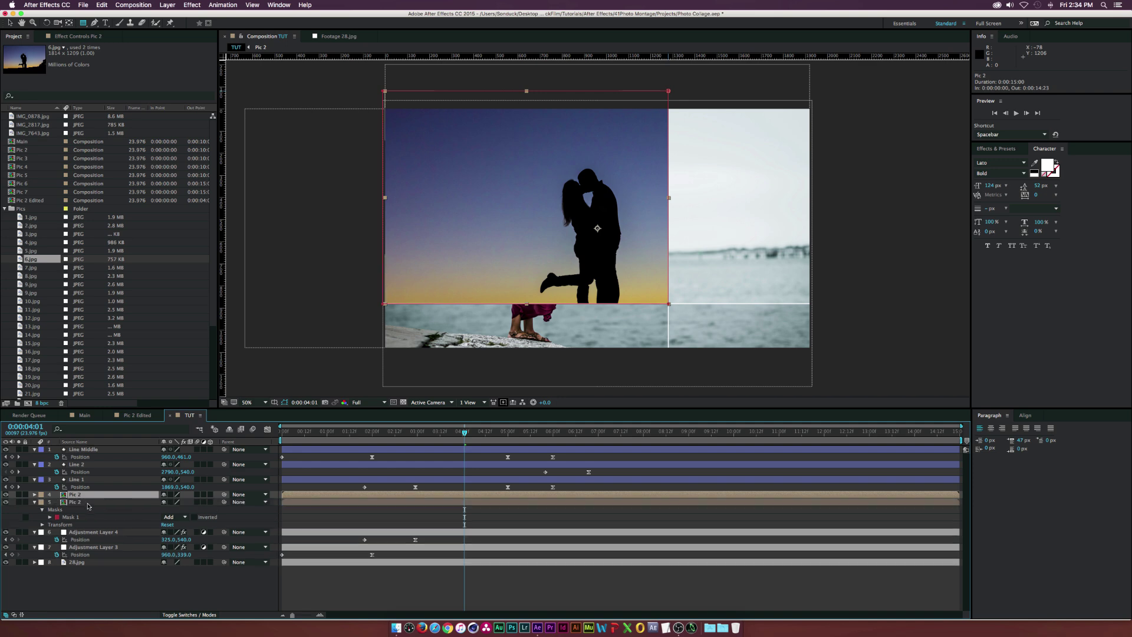
{"action": "key", "text": "m"}
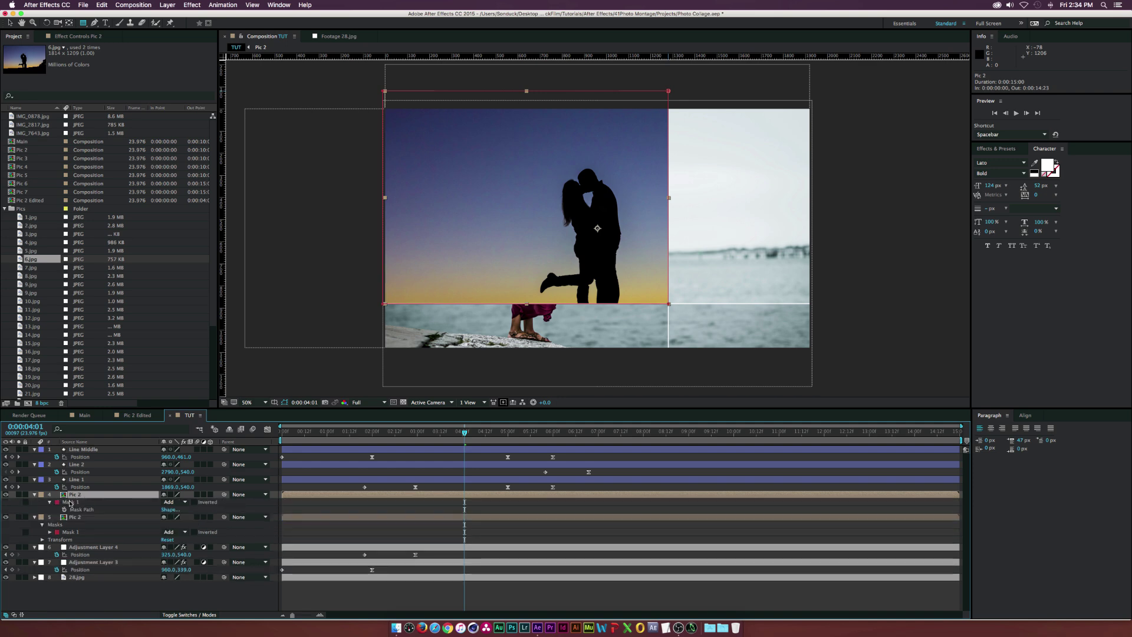
{"action": "left_click", "coordinate": [69, 502]}
{"action": "key", "text": "Delete"}
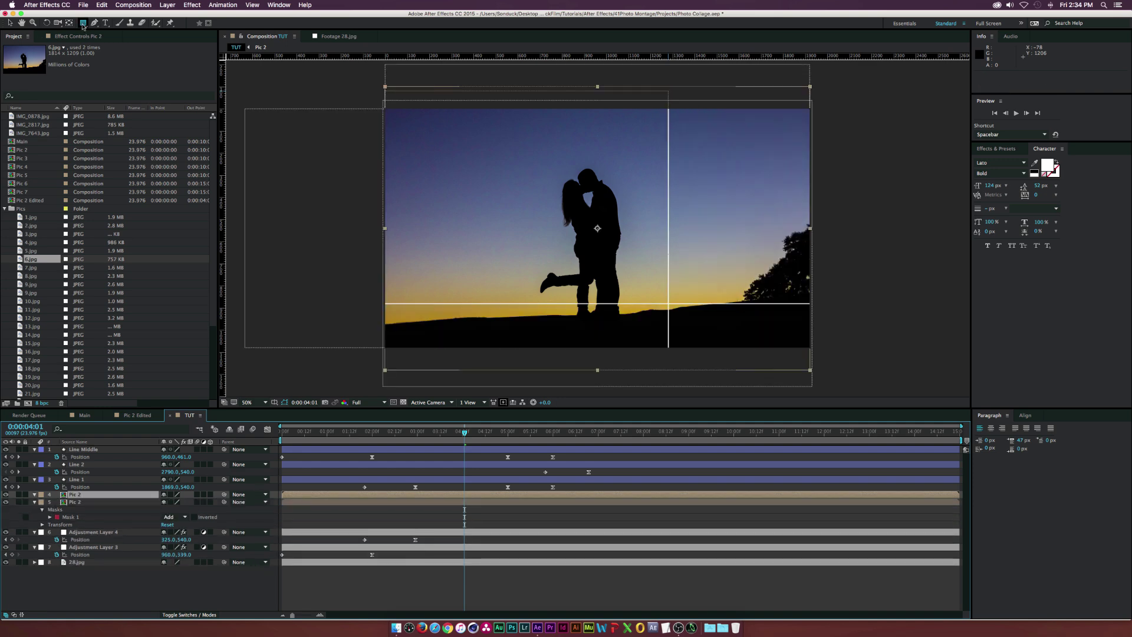
{"action": "left_click", "coordinate": [83, 24]}
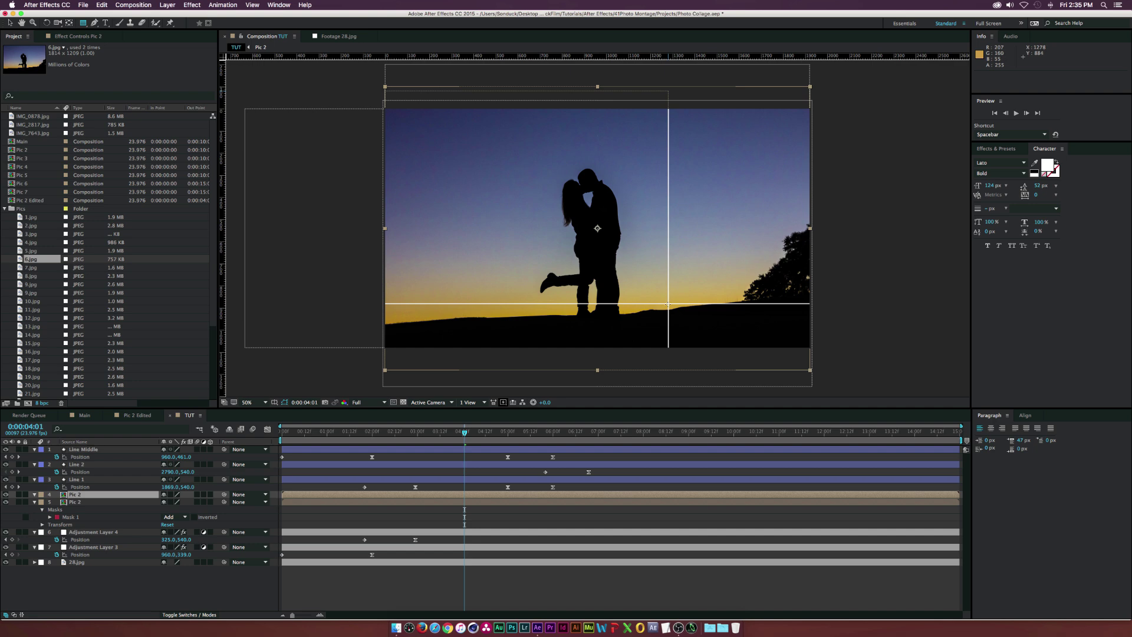
{"action": "left_click_drag", "start_coordinate": [667, 303], "coordinate": [373, 351]}
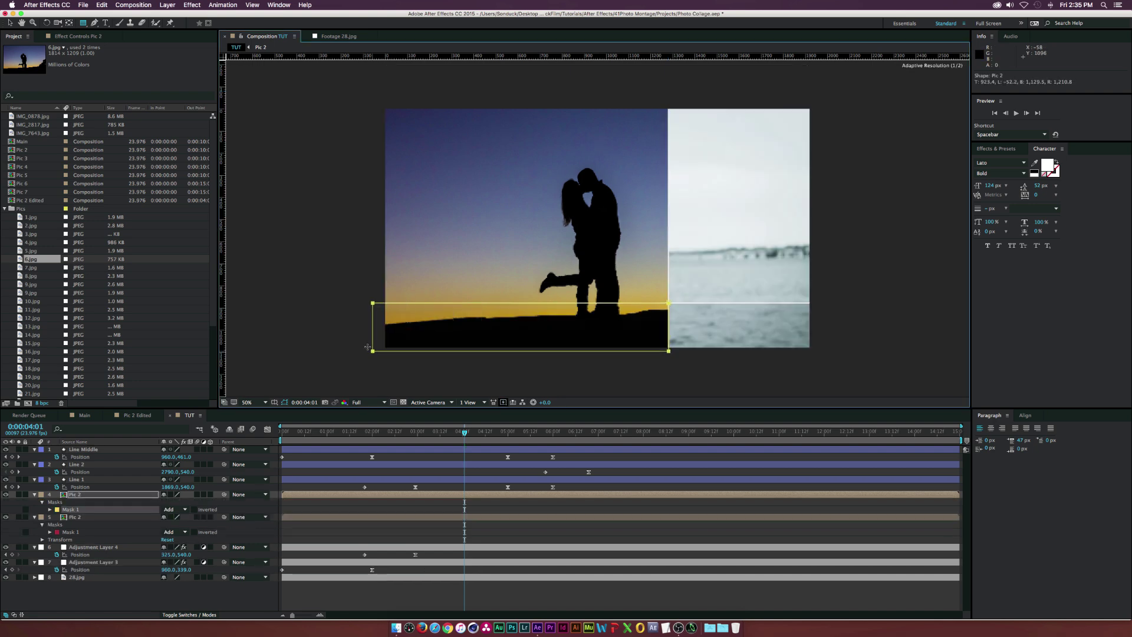
- Duplicate the lower-left Pic 2 layer and select the mask on the new copy
{"action": "left_click", "coordinate": [77, 495]}
{"action": "key", "text": "ctrl+d"}
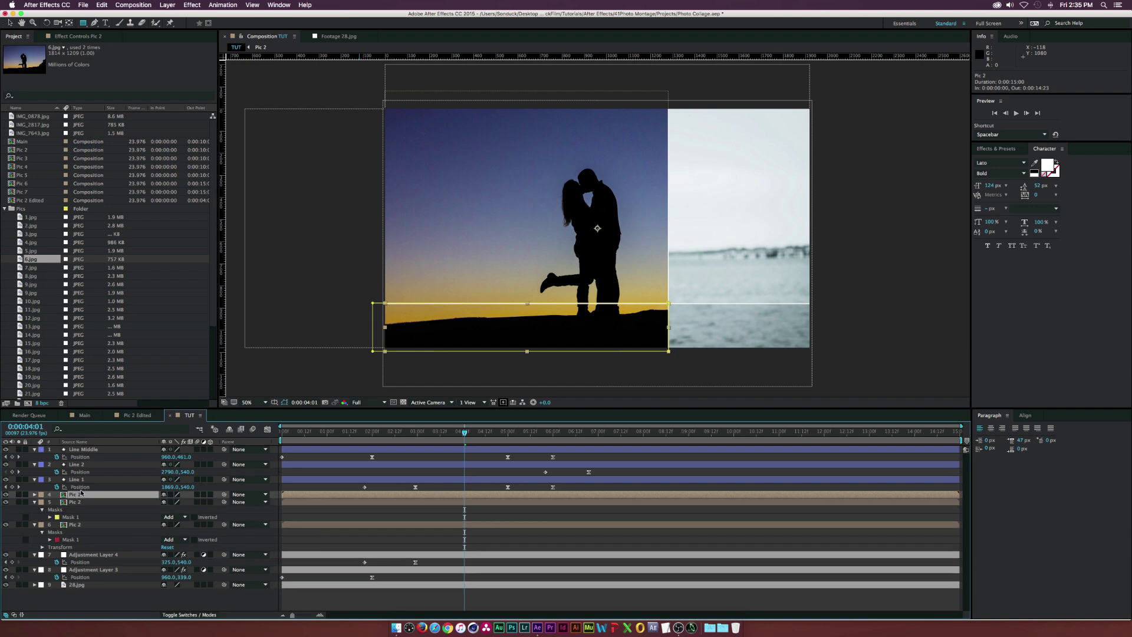
{"action": "key", "text": "m"}
{"action": "left_click", "coordinate": [71, 503]}
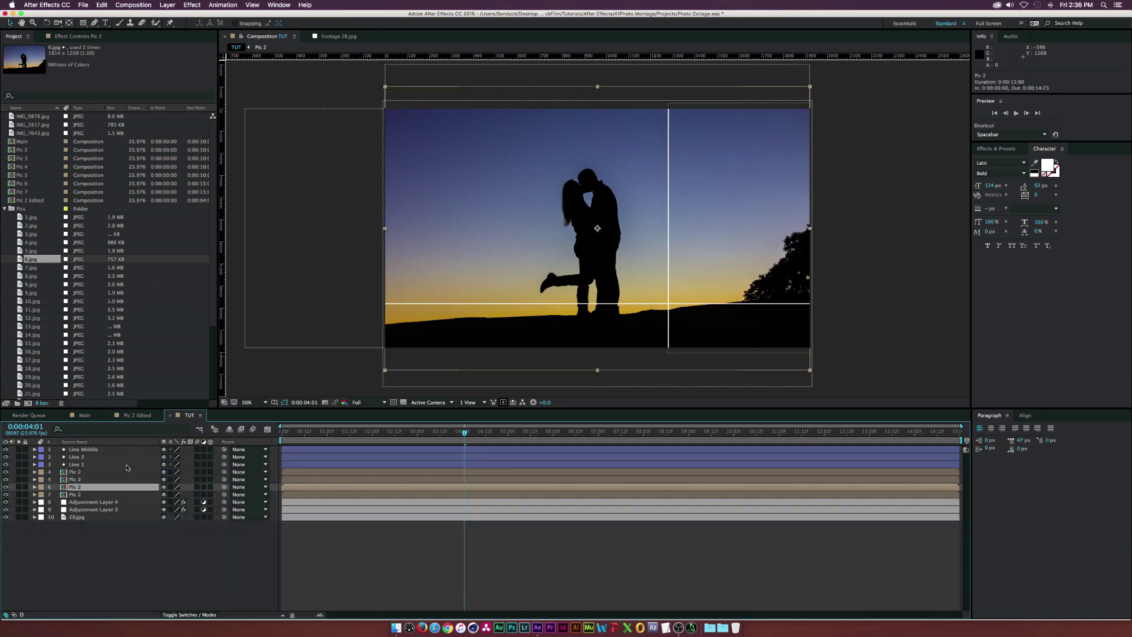
- Trim the starts of the four Pic 2 layers to 3:17, 4:00, 4:05 and 4:08 from lowest to highest, and preview the staggered reveal
{"action": "left_click", "coordinate": [79, 472]}
{"action": "left_click", "coordinate": [83, 480]}
{"action": "key", "text": "ctrl+Down"}
{"action": "key", "text": "ctrl+Down"}
{"action": "left_click_drag", "start_coordinate": [282, 495], "coordinate": [413, 495]}
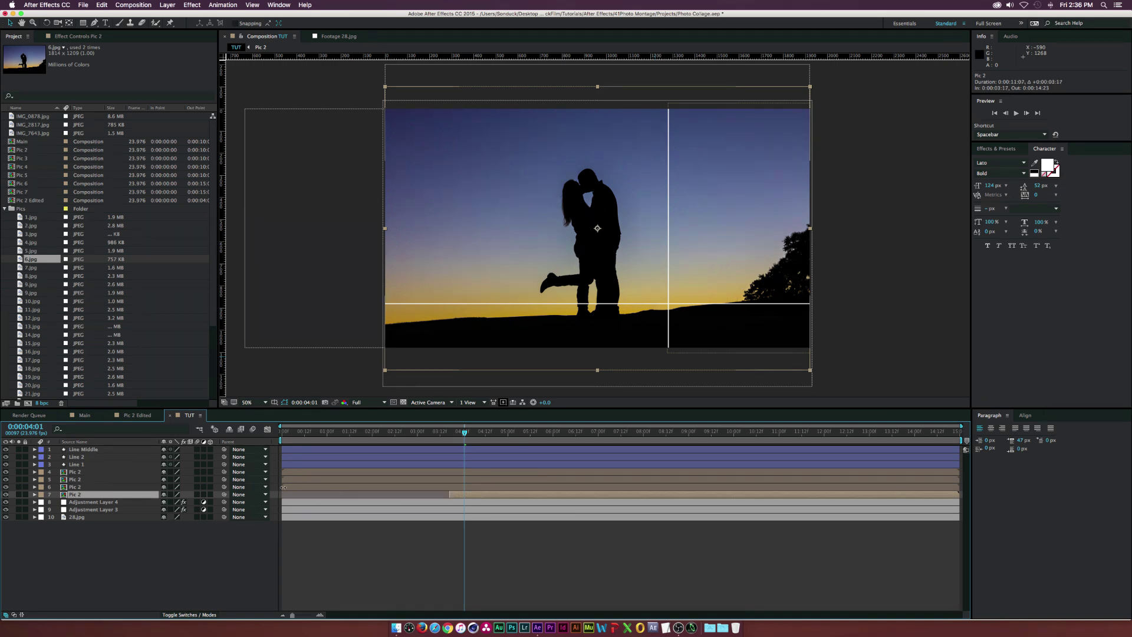
{"action": "left_click_drag", "start_coordinate": [283, 487], "coordinate": [464, 487]}
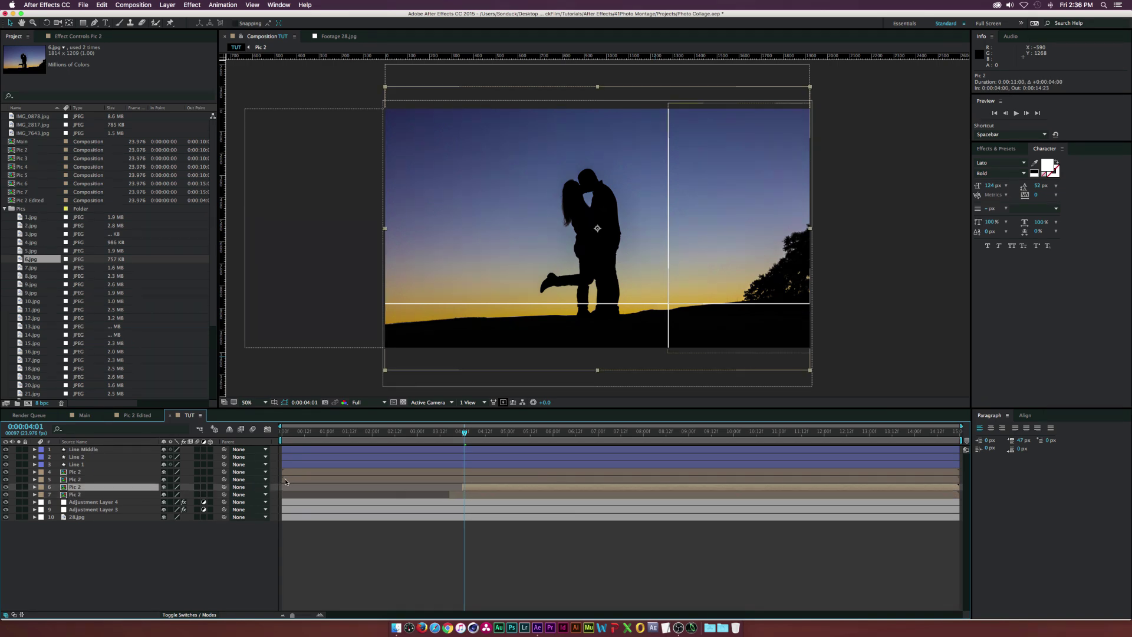
{"action": "left_click_drag", "start_coordinate": [281, 479], "coordinate": [472, 480]}
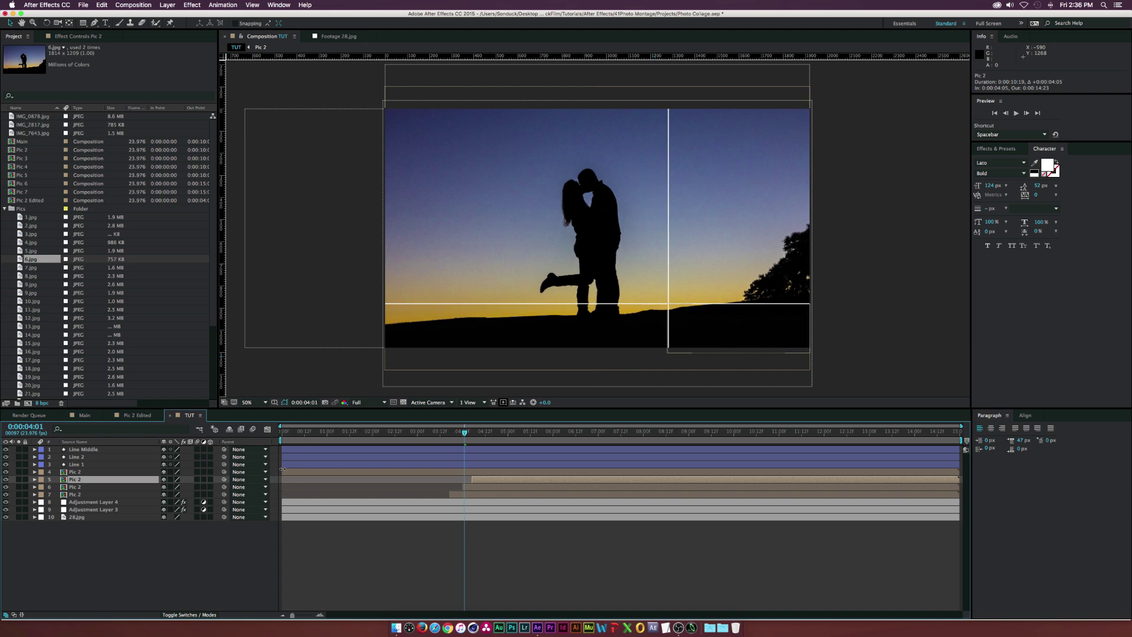
{"action": "left_click_drag", "start_coordinate": [282, 471], "coordinate": [477, 473]}
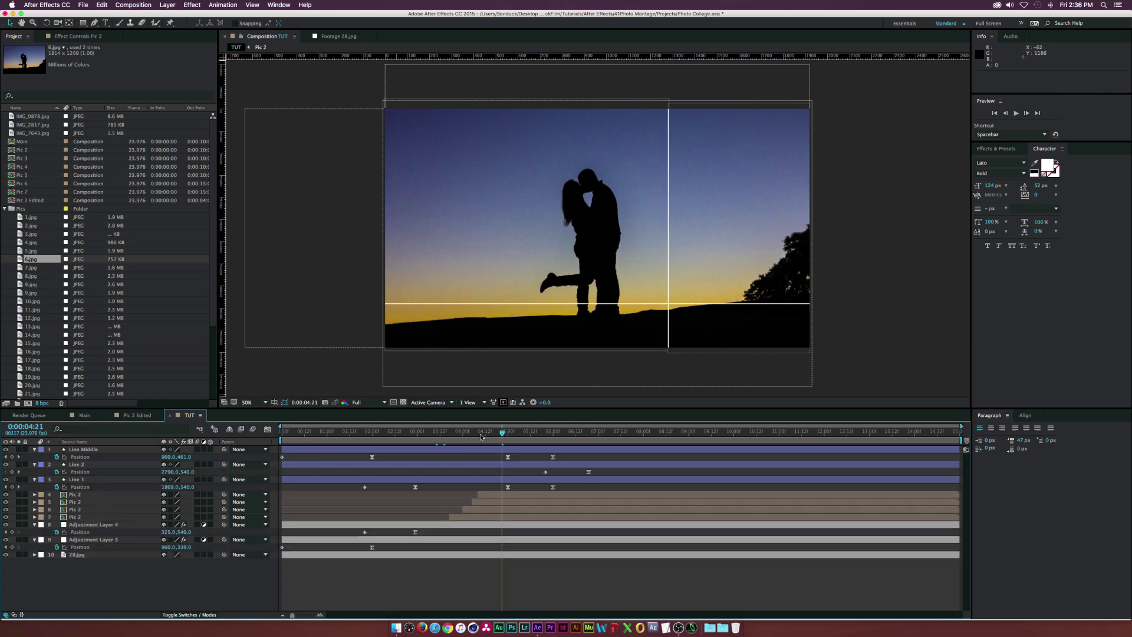
{"action": "mouse_move", "coordinate": [472, 434]}
{"action": "left_mouse_down"}
{"action": "mouse_move", "coordinate": [442, 438]}
{"action": "mouse_move", "coordinate": [485, 434]}
{"action": "left_mouse_up"}
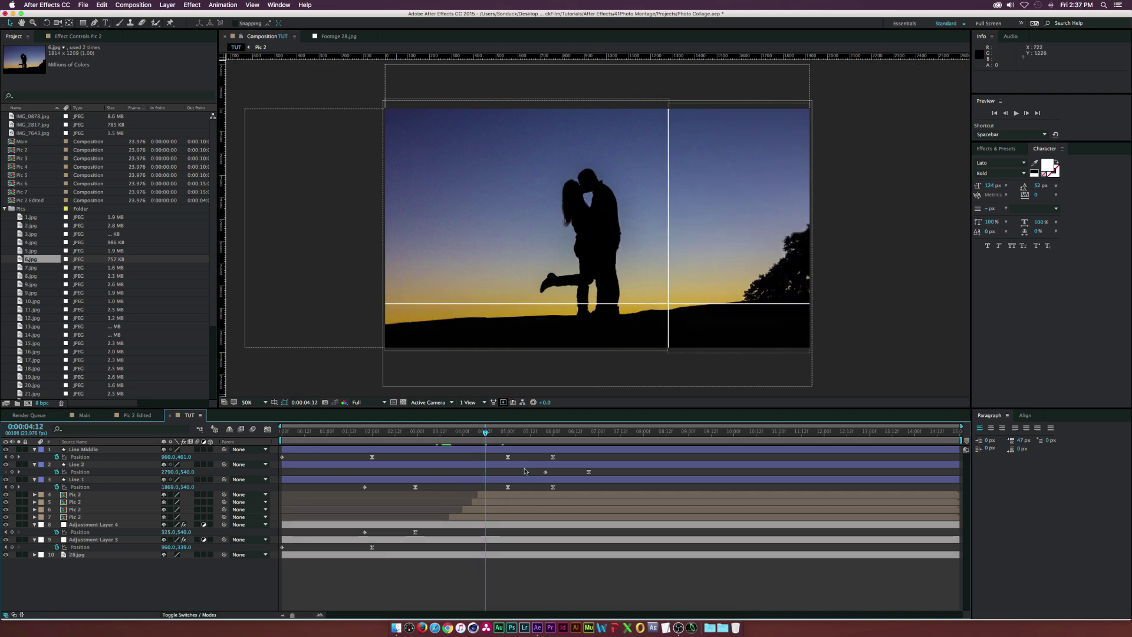
{"action": "left_click_drag", "start_coordinate": [487, 434], "coordinate": [550, 435]}
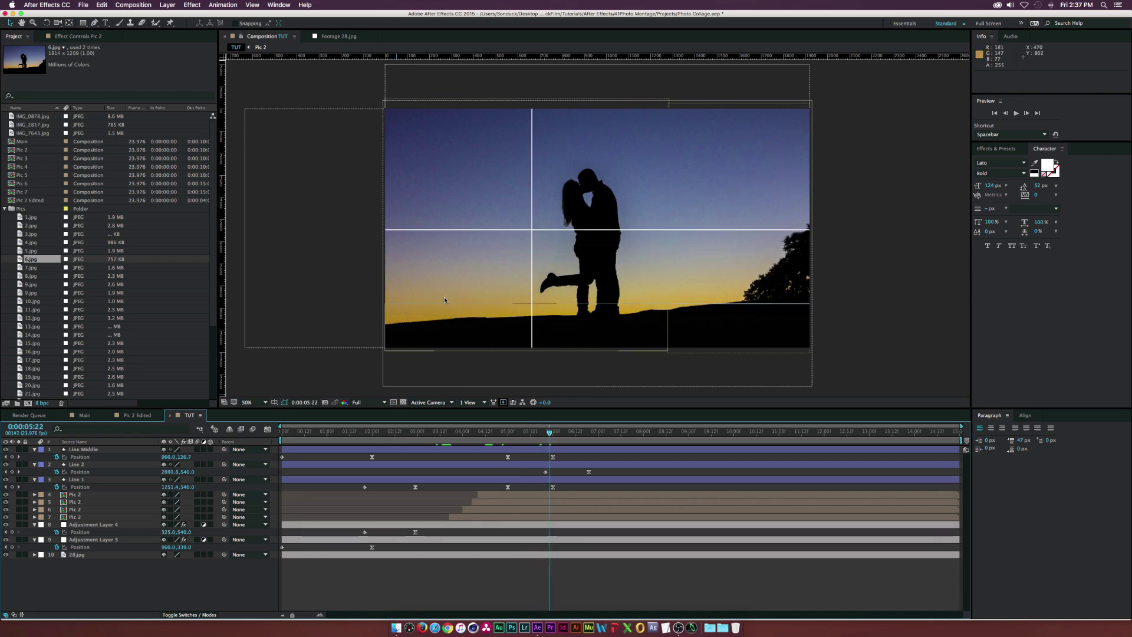
- Raise the top edge of the lower-left Pic 2 layer's mask slightly to close the thin gap below the upper-left section
{"action": "key", "text": "slash"}
{"action": "left_click_drag", "start_coordinate": [665, 349], "coordinate": [662, 324]}
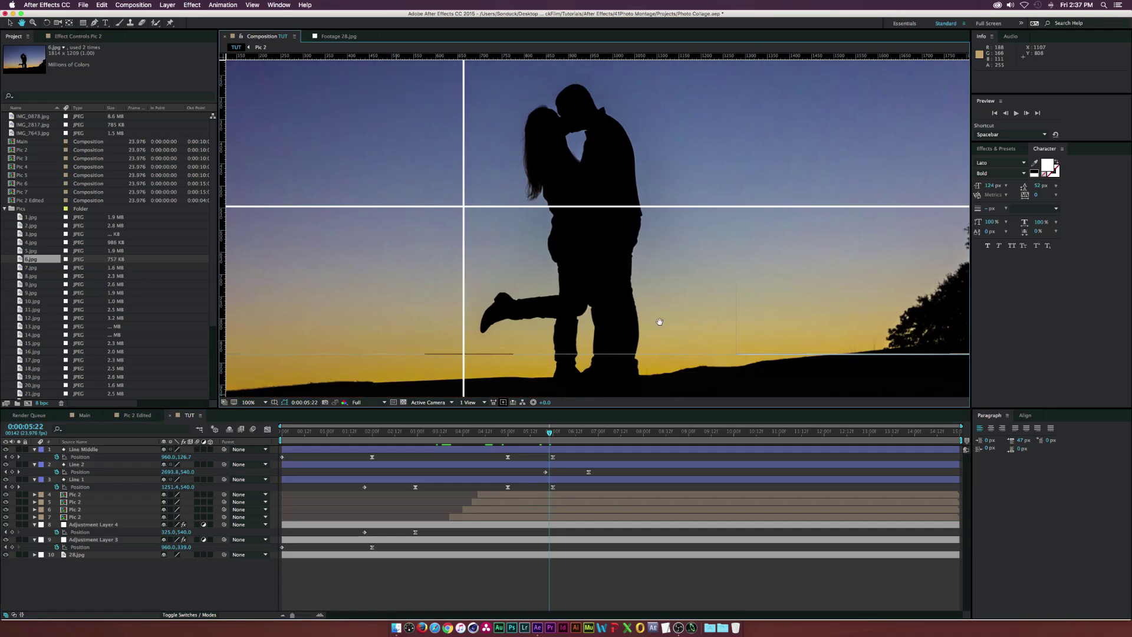
{"action": "left_click", "coordinate": [74, 511]}
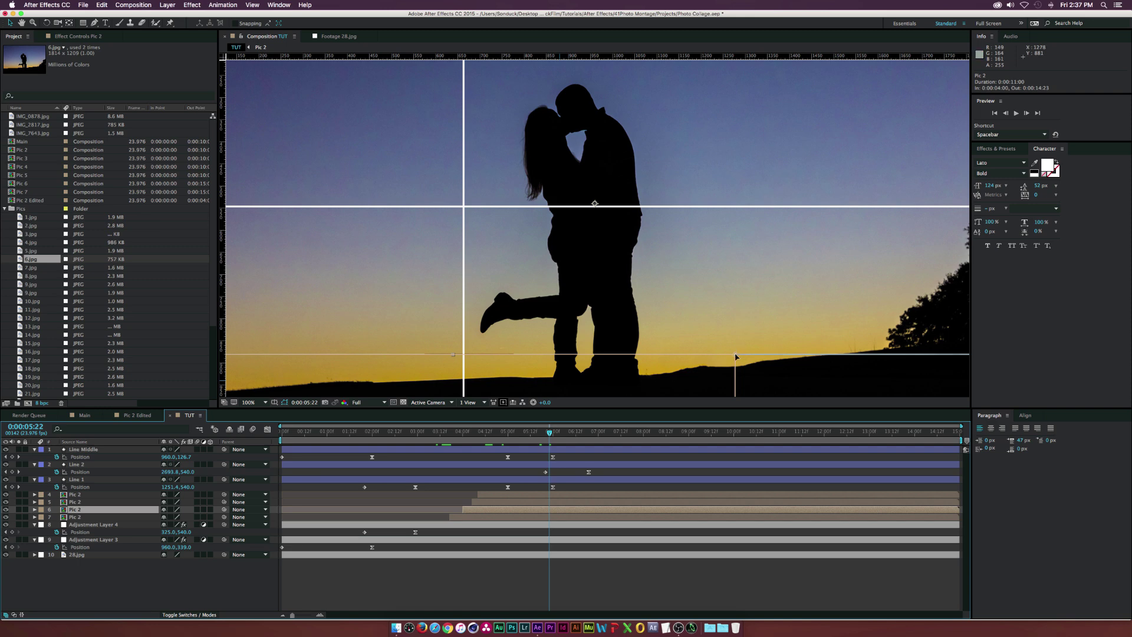
{"action": "key", "text": "comma"}
{"action": "key", "text": "comma"}
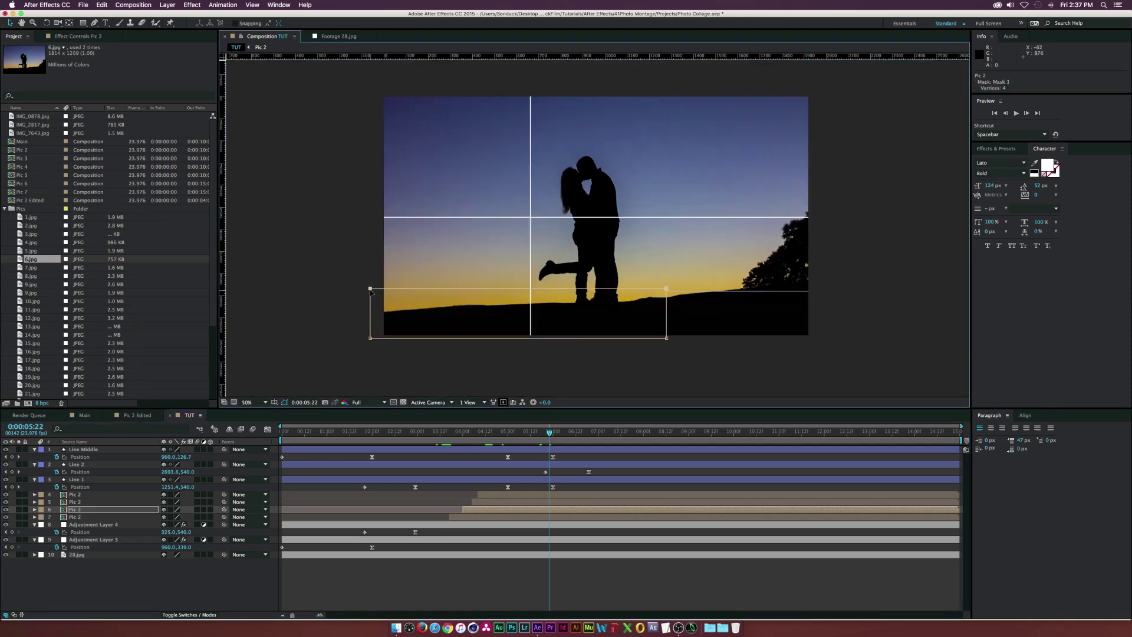
{"action": "left_click", "coordinate": [175, 566]}
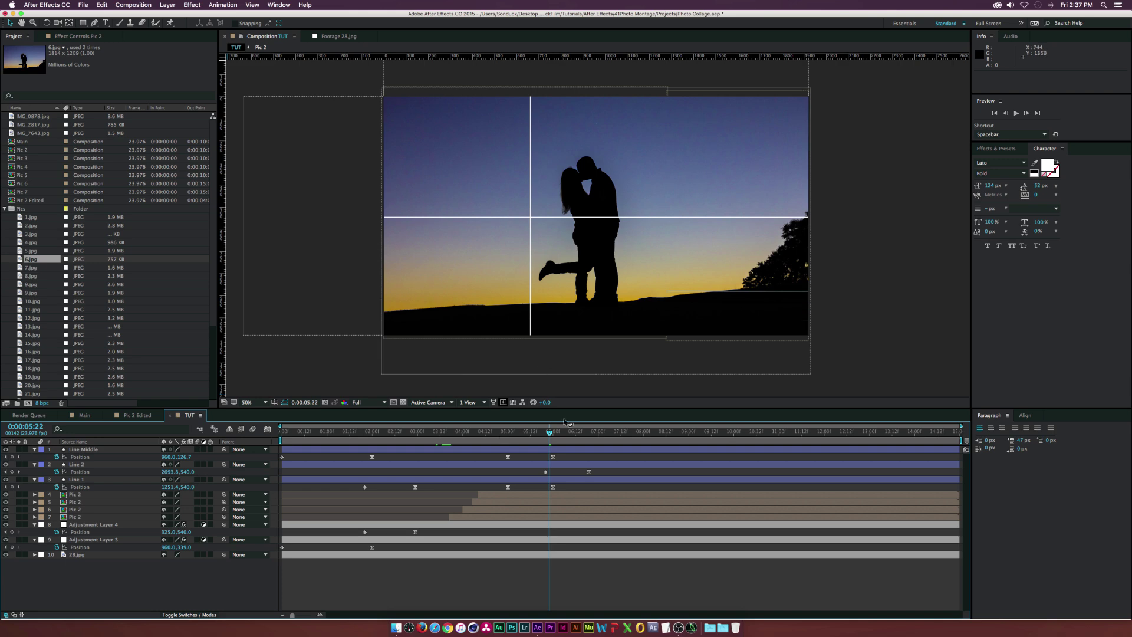
- Check the Pic 2 sections along the timeline and raise the lower-right mask's top edge to close the gap beneath the upper-right section
{"action": "left_click_drag", "start_coordinate": [550, 434], "coordinate": [470, 436]}
{"action": "left_click", "coordinate": [86, 507]}
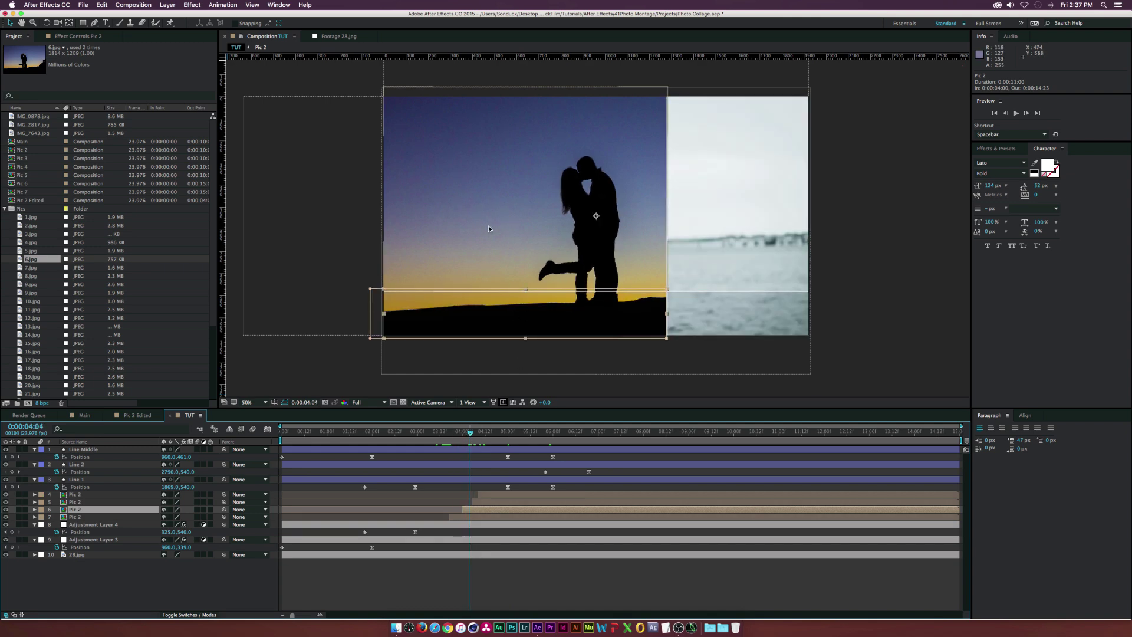
{"action": "left_click", "coordinate": [489, 431]}
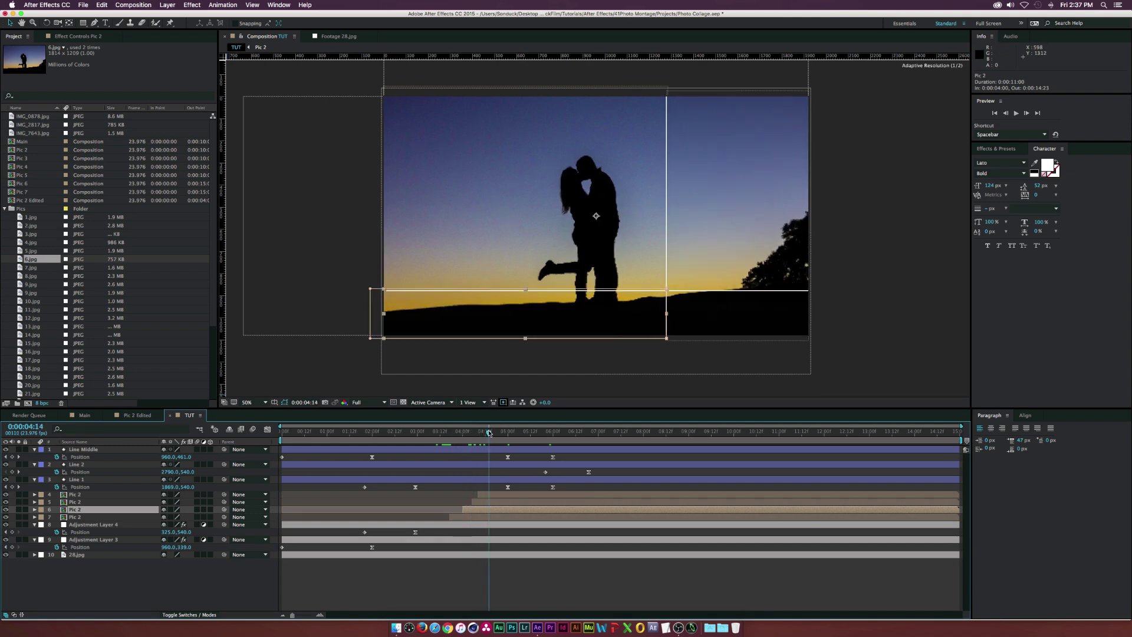
{"action": "left_click", "coordinate": [482, 503]}
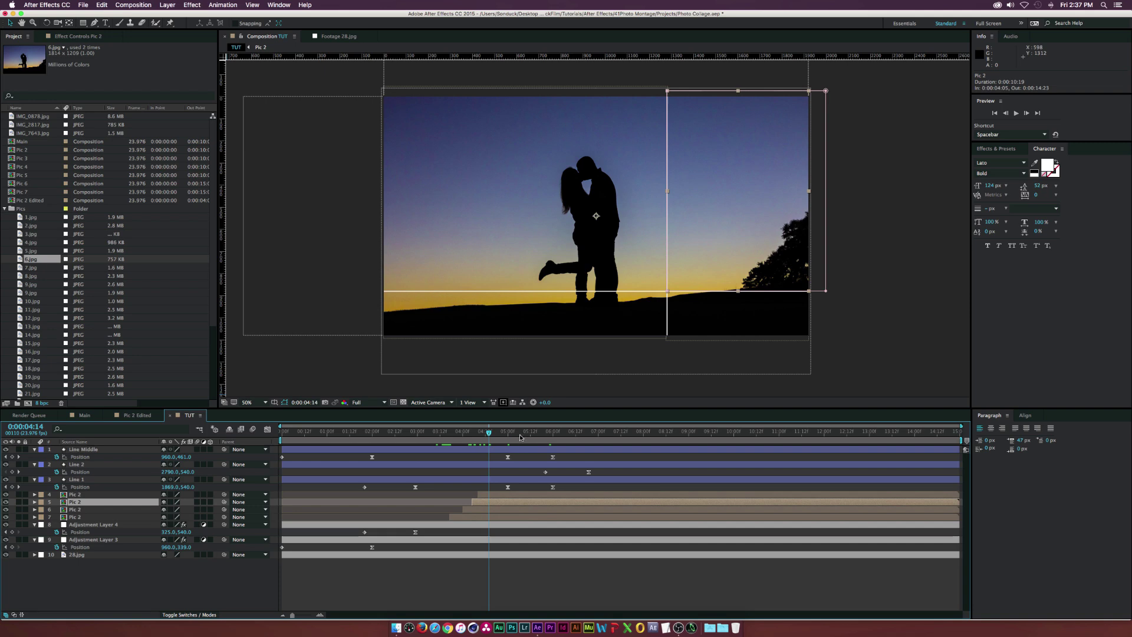
{"action": "left_click_drag", "start_coordinate": [521, 437], "coordinate": [572, 433]}
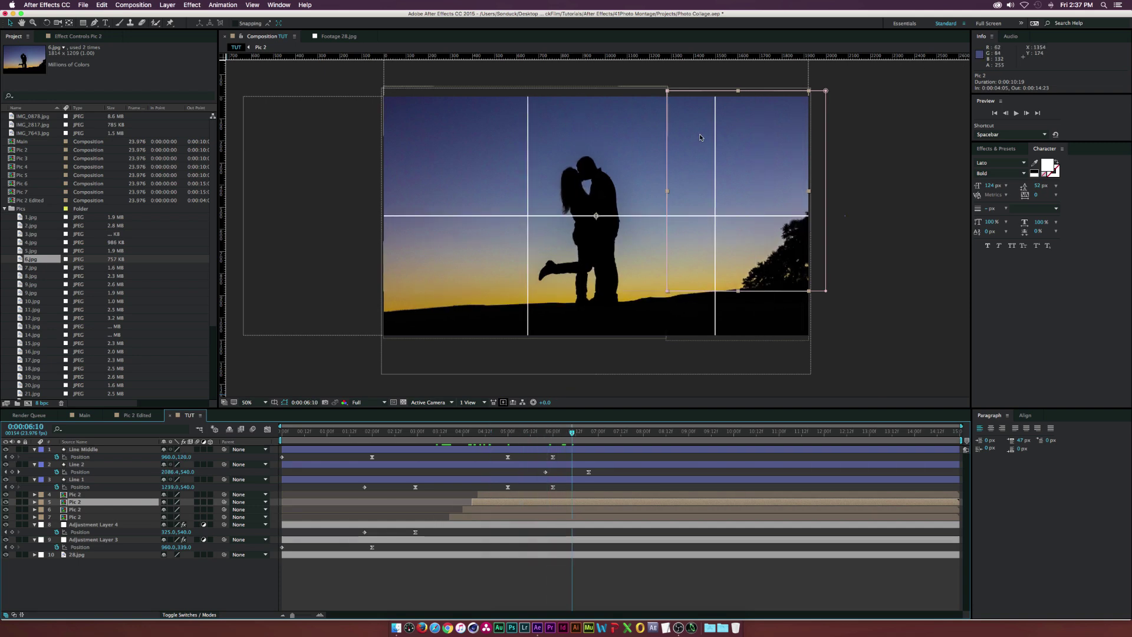
{"action": "left_click", "coordinate": [856, 303]}
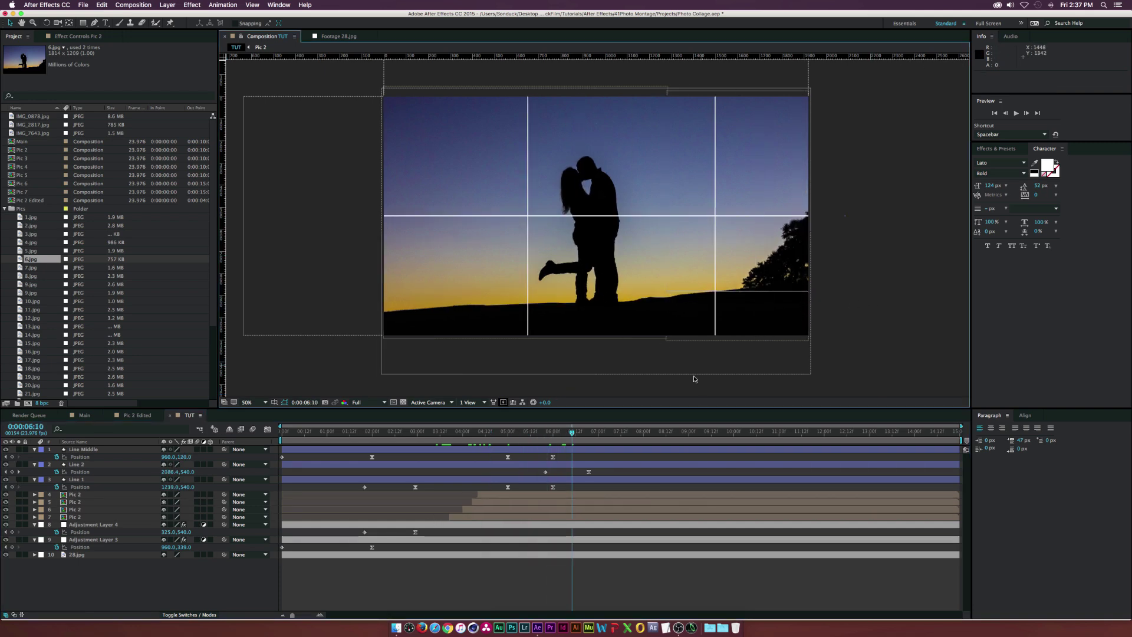
{"action": "left_click", "coordinate": [700, 312]}
{"action": "left_click", "coordinate": [665, 292]}
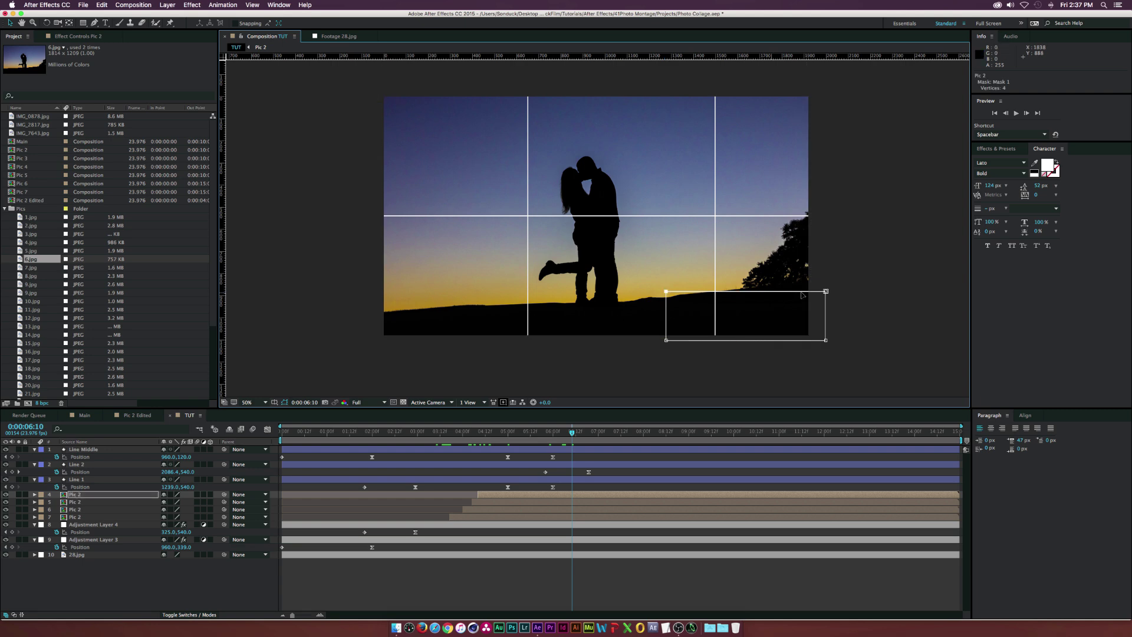
{"action": "left_click_drag", "start_coordinate": [826, 292], "coordinate": [825, 288]}
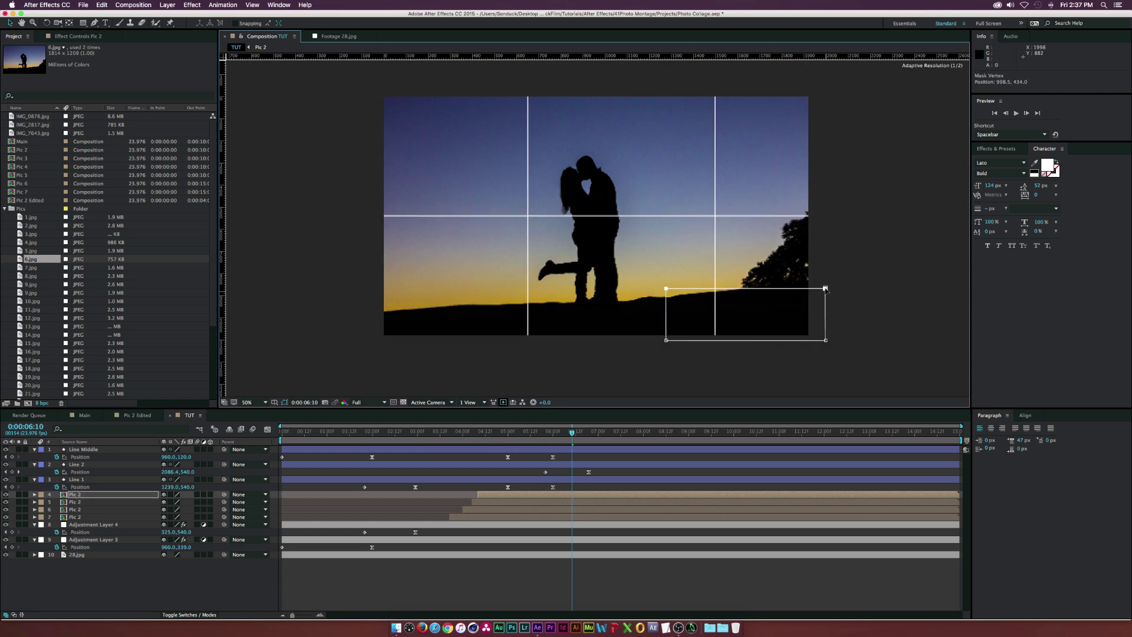
{"action": "left_click", "coordinate": [509, 456]}
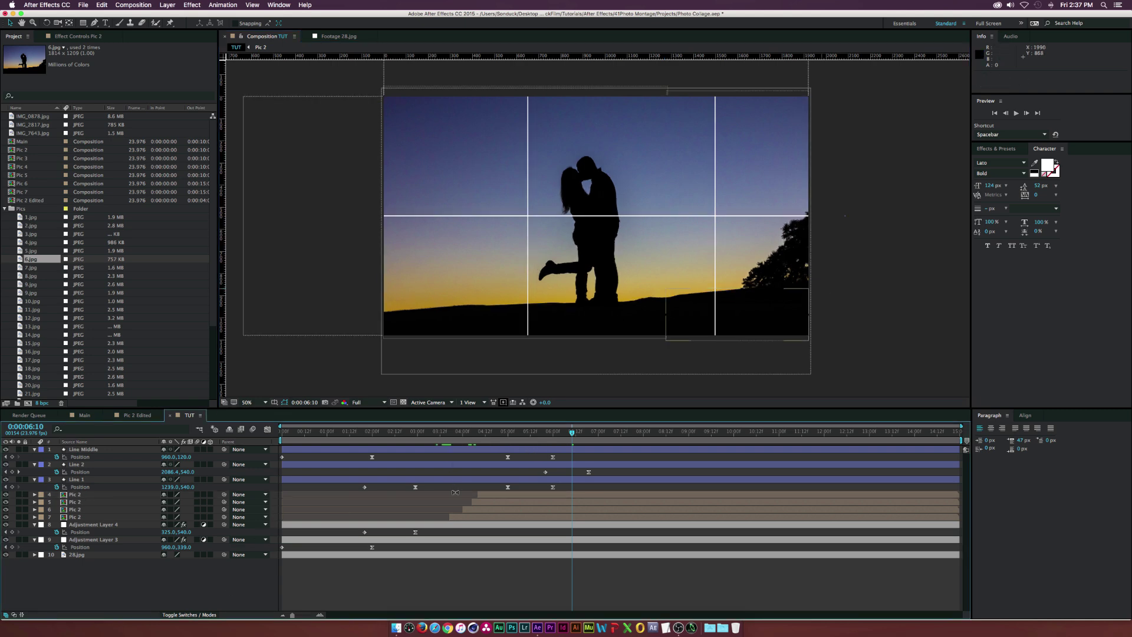
- Pre-compose the four masked Pic 2 layers into a new composition named Pic 2 Edited, moving all attributes into it
{"action": "left_click", "coordinate": [483, 496]}
{"action": "left_click", "coordinate": [472, 516], "text": "shift"}
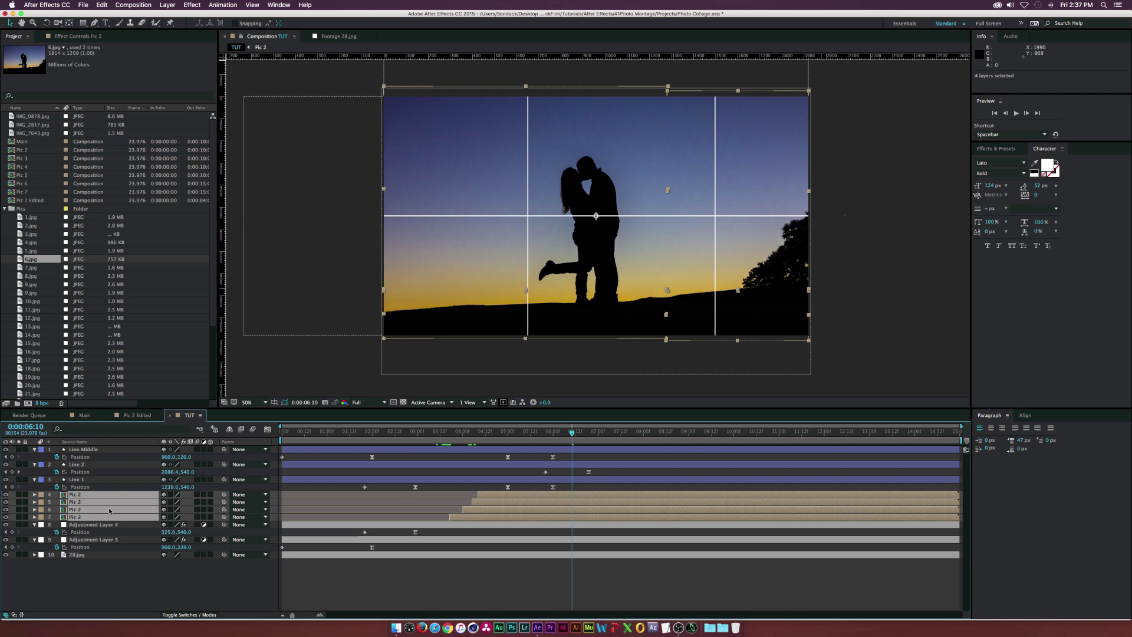
{"action": "key", "text": "super+shift+c"}
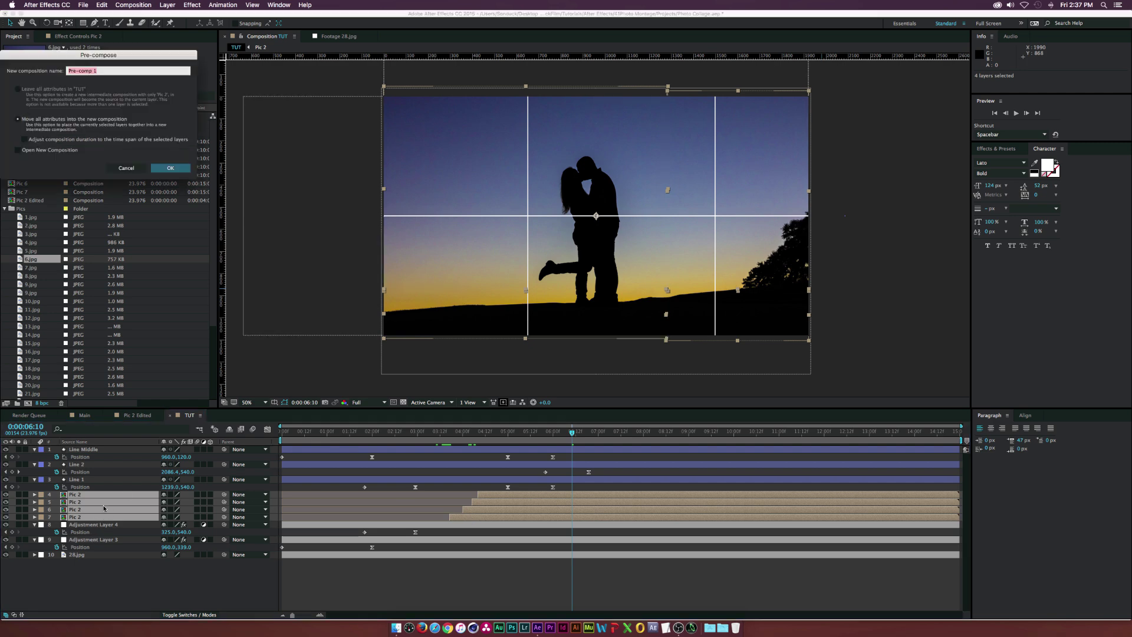
{"action": "type", "text": "Pic 2 Edited"}
{"action": "key", "text": "Return"}
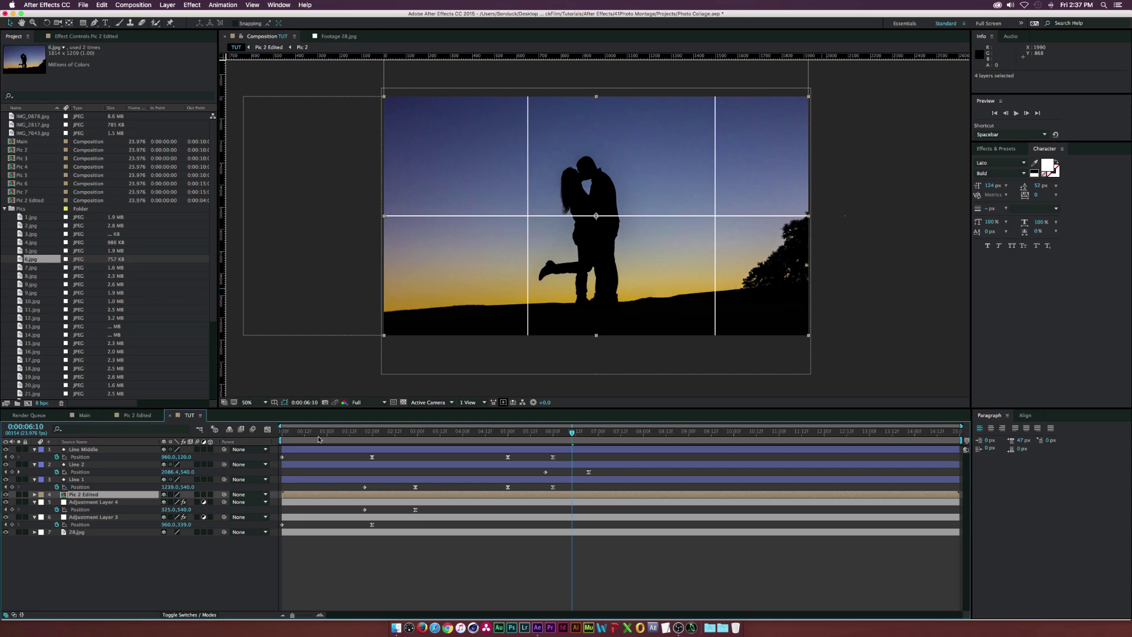
- Add 27.jpg as the top layer at 7:05, scale it down to 39% and move it over the upper-right section
{"action": "left_click", "coordinate": [198, 560]}
{"action": "key", "text": "u"}
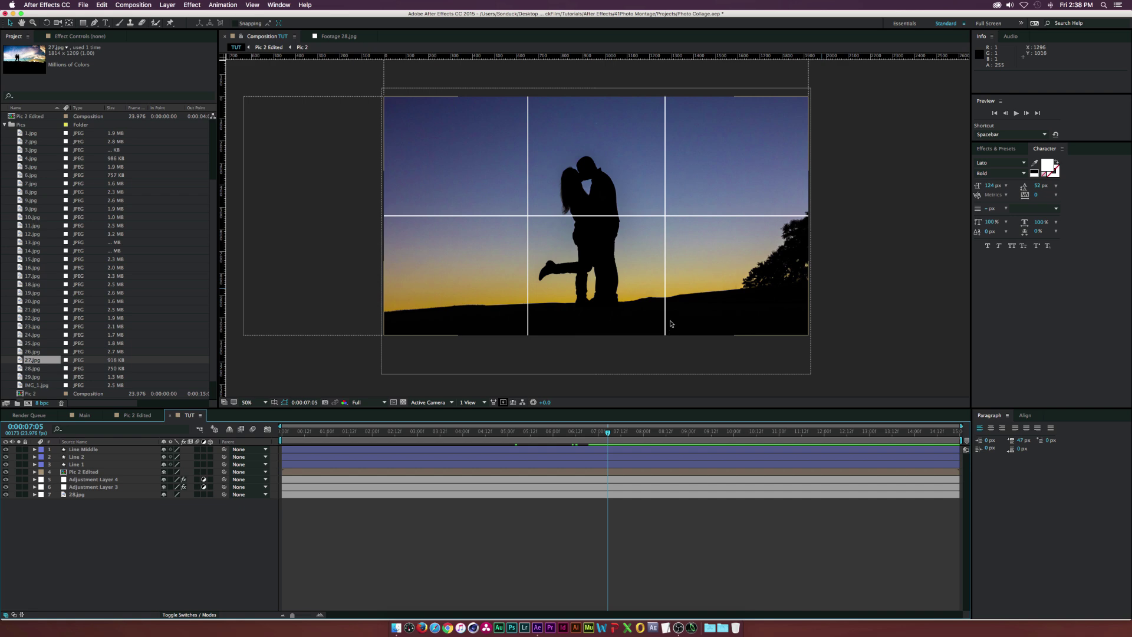
{"action": "left_click_drag", "start_coordinate": [37, 365], "coordinate": [75, 449]}
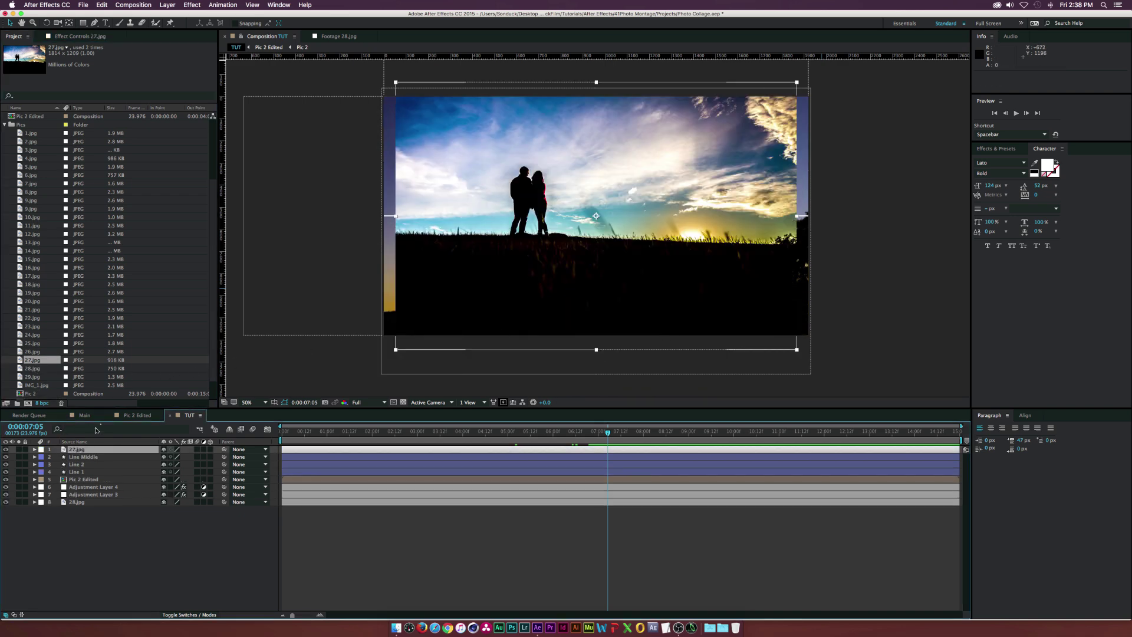
{"action": "key", "text": "s"}
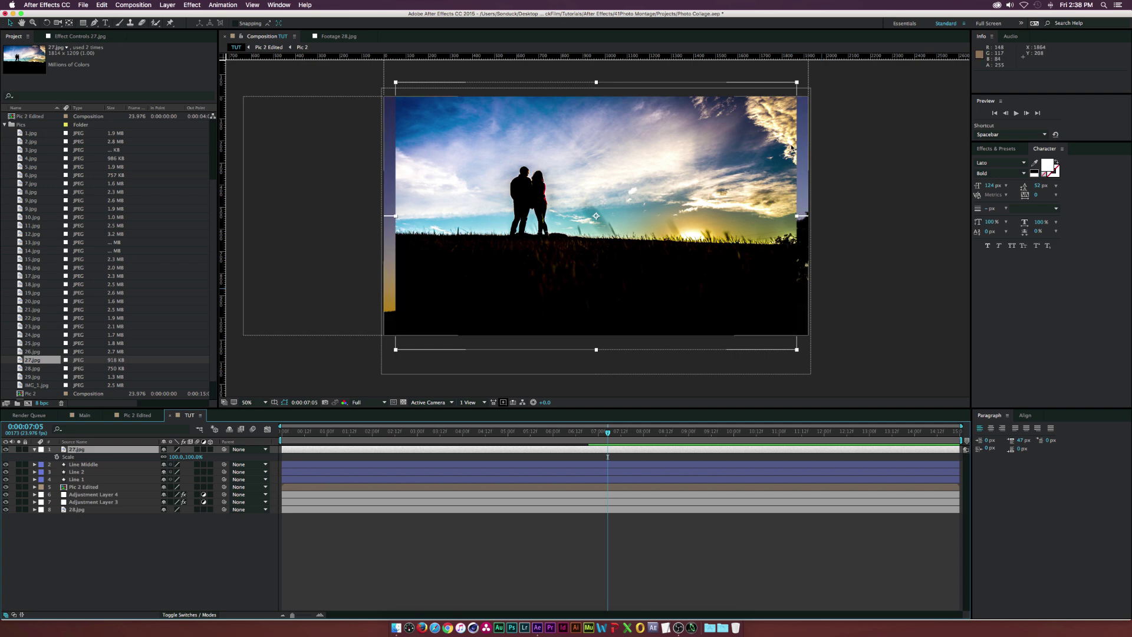
{"action": "left_click_drag", "start_coordinate": [175, 457], "coordinate": [150, 459]}
{"action": "left_click_drag", "start_coordinate": [583, 263], "coordinate": [751, 188]}
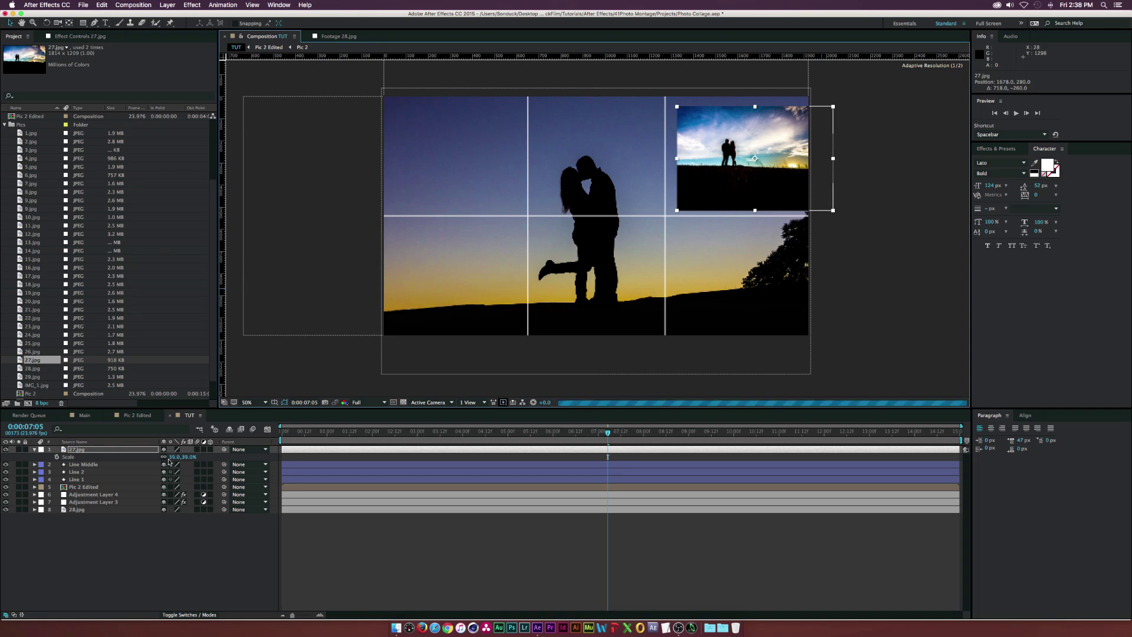
- Fit 27.jpg to the upper-right section at 47% scale and move its layer below the three line layers
{"action": "left_click_drag", "start_coordinate": [173, 458], "coordinate": [171, 455]}
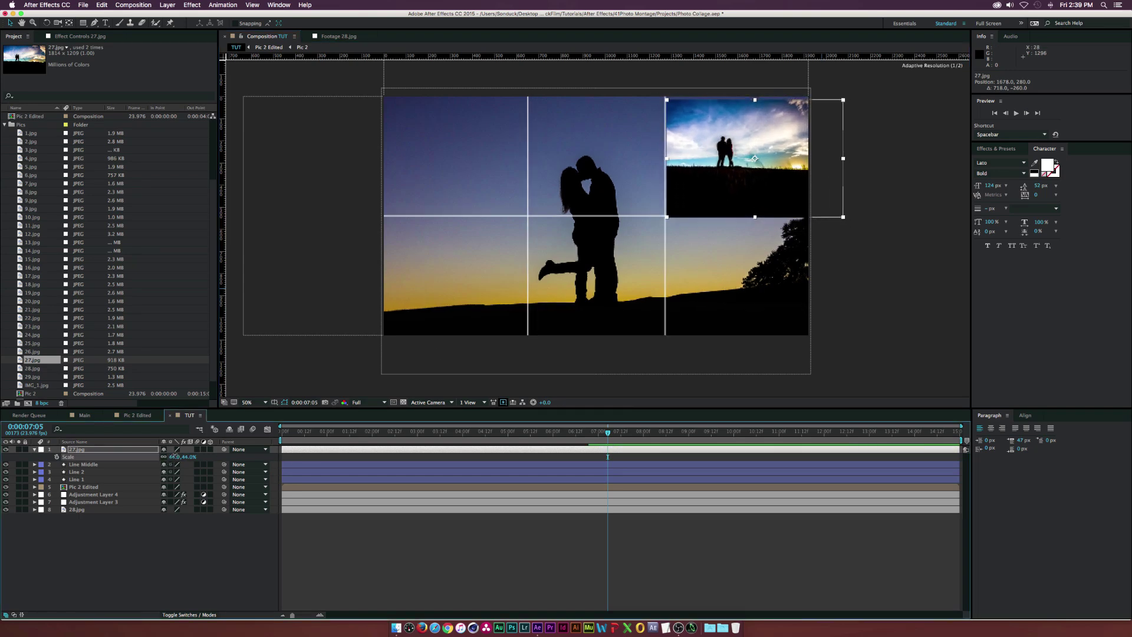
{"action": "left_click_drag", "start_coordinate": [728, 148], "coordinate": [727, 142]}
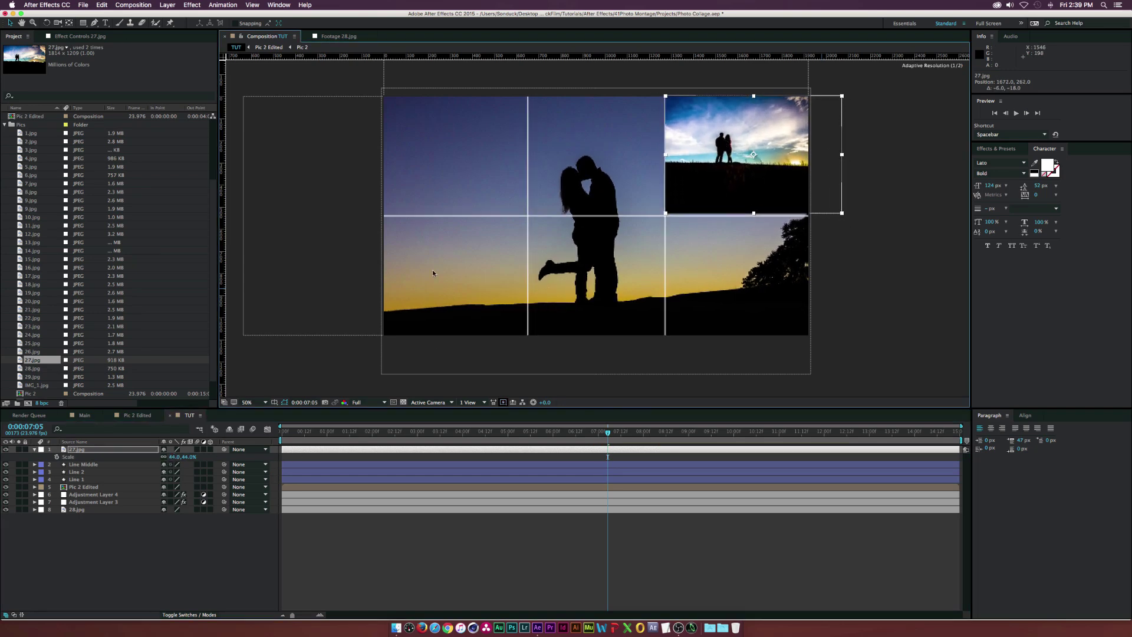
{"action": "left_click_drag", "start_coordinate": [171, 457], "coordinate": [174, 457]}
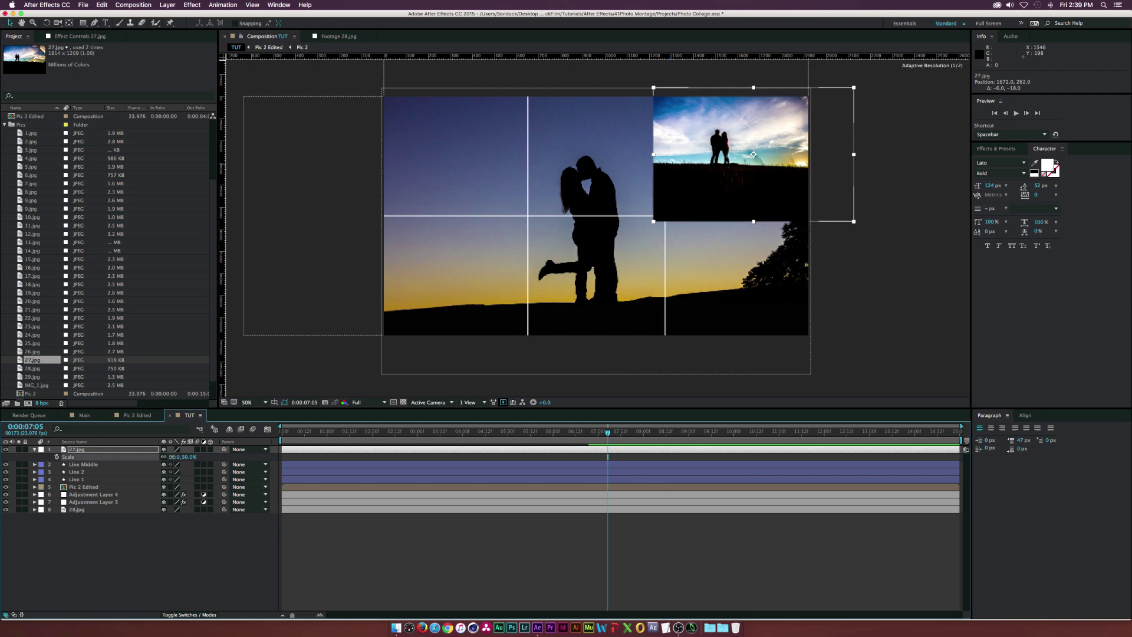
{"action": "mouse_move", "coordinate": [669, 166]}
{"action": "left_mouse_down"}
{"action": "mouse_move", "coordinate": [718, 158]}
{"action": "mouse_move", "coordinate": [685, 163]}
{"action": "left_mouse_up"}
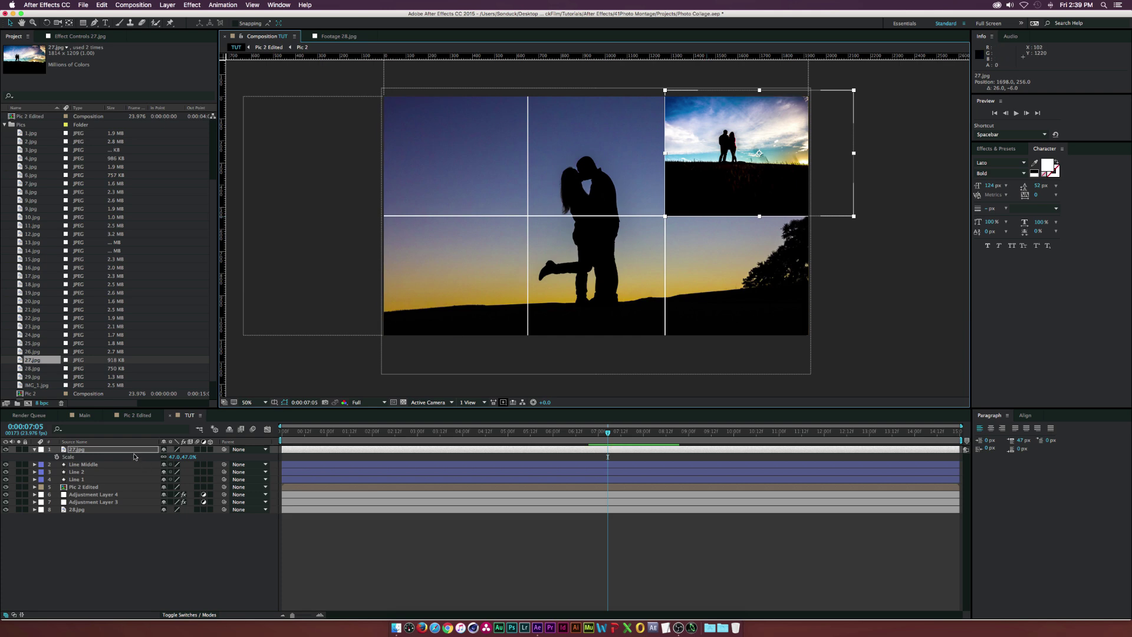
{"action": "left_click_drag", "start_coordinate": [79, 449], "coordinate": [82, 483]}
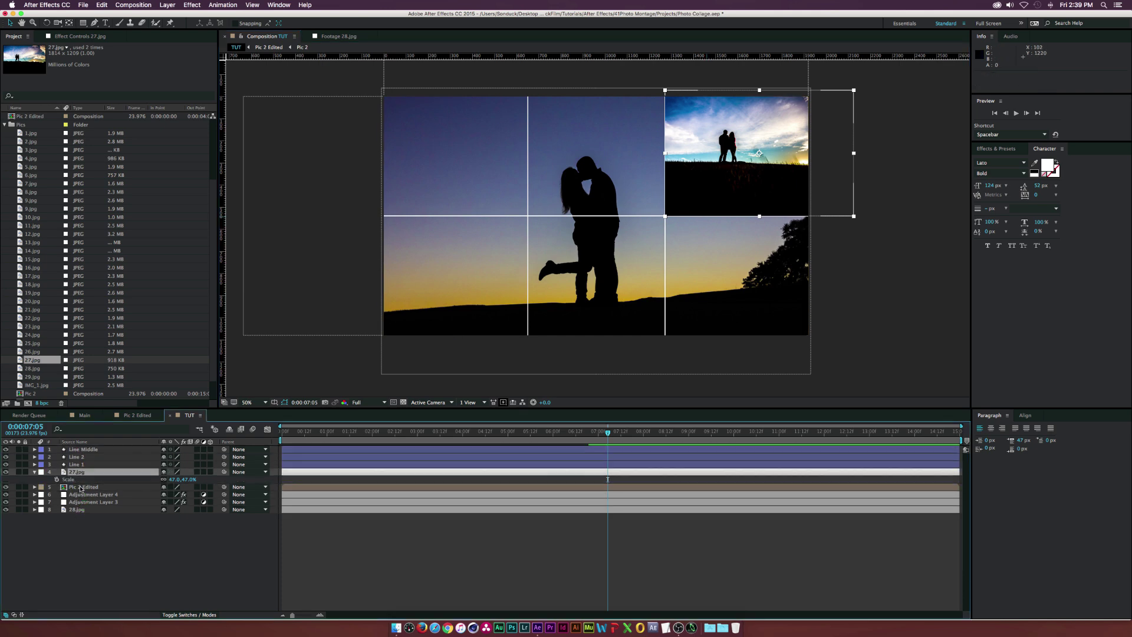
{"action": "left_click", "coordinate": [159, 559]}
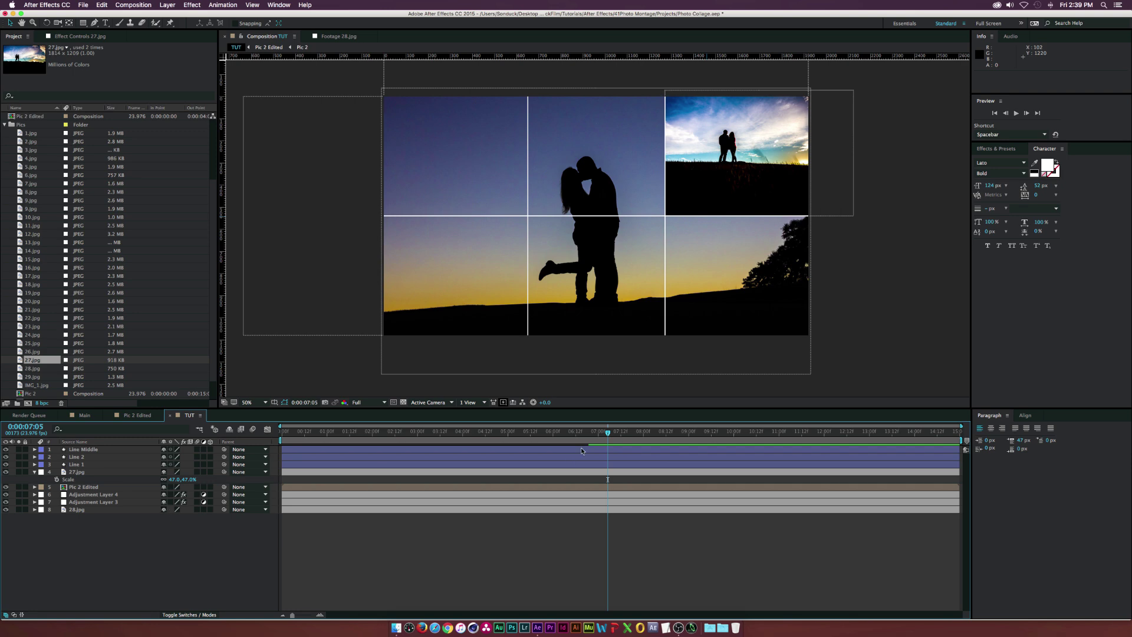
- Set a Position keyframe on 27.jpg at 6:19, aligned with Line 2's final keyframe
{"action": "left_click", "coordinate": [82, 471]}
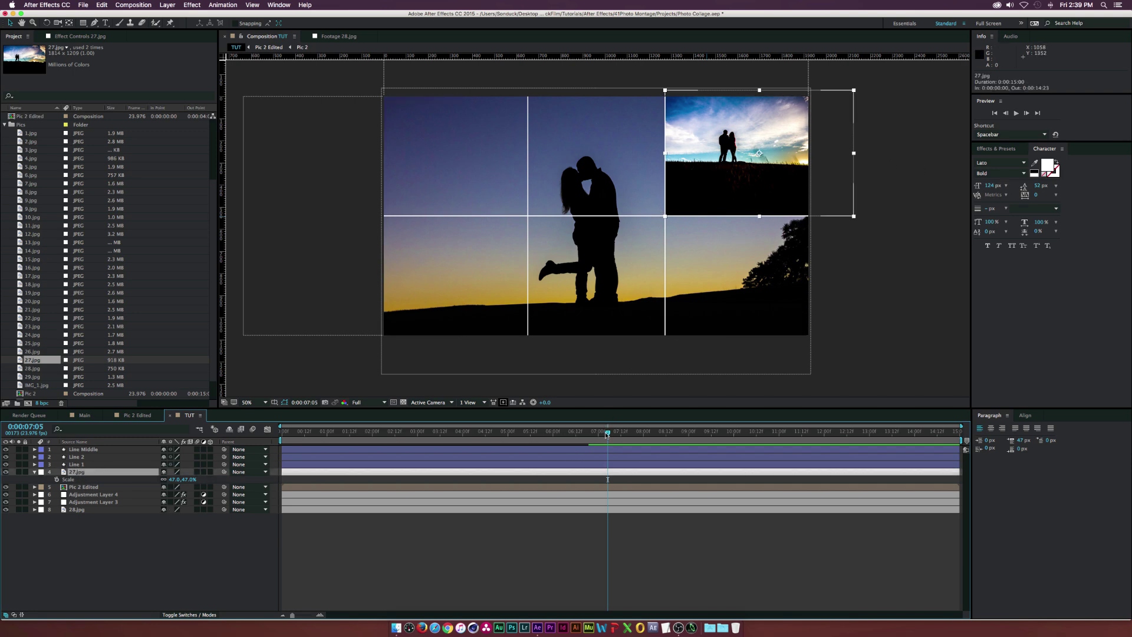
{"action": "left_click_drag", "start_coordinate": [608, 433], "coordinate": [583, 437]}
{"action": "left_click", "coordinate": [76, 548]}
{"action": "key", "text": "u"}
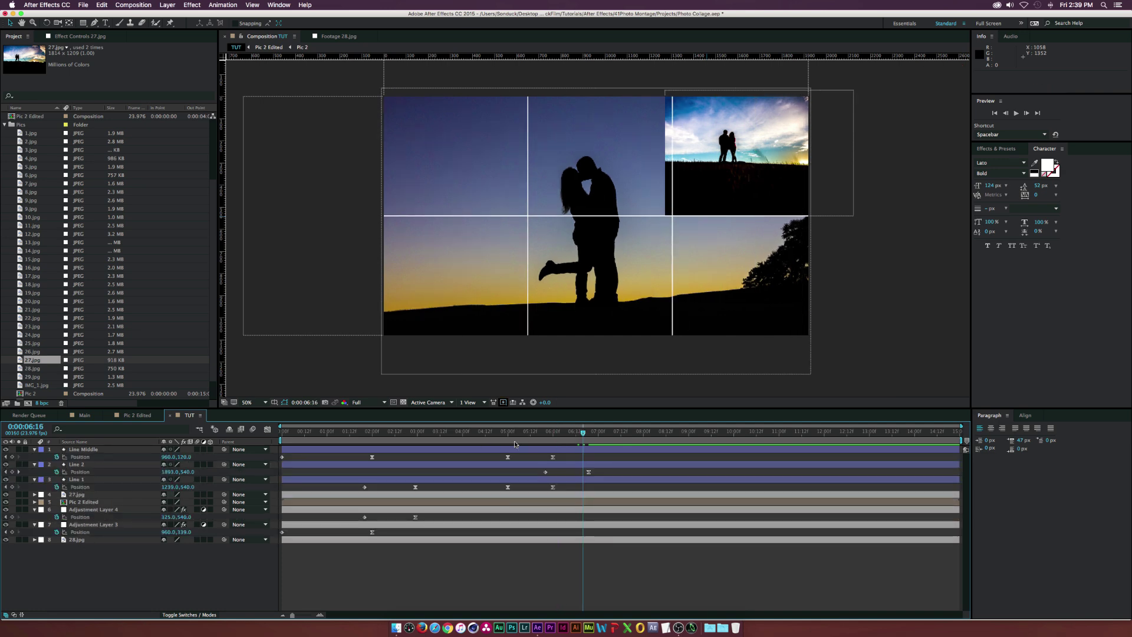
{"action": "left_click_drag", "start_coordinate": [554, 435], "coordinate": [588, 438]}
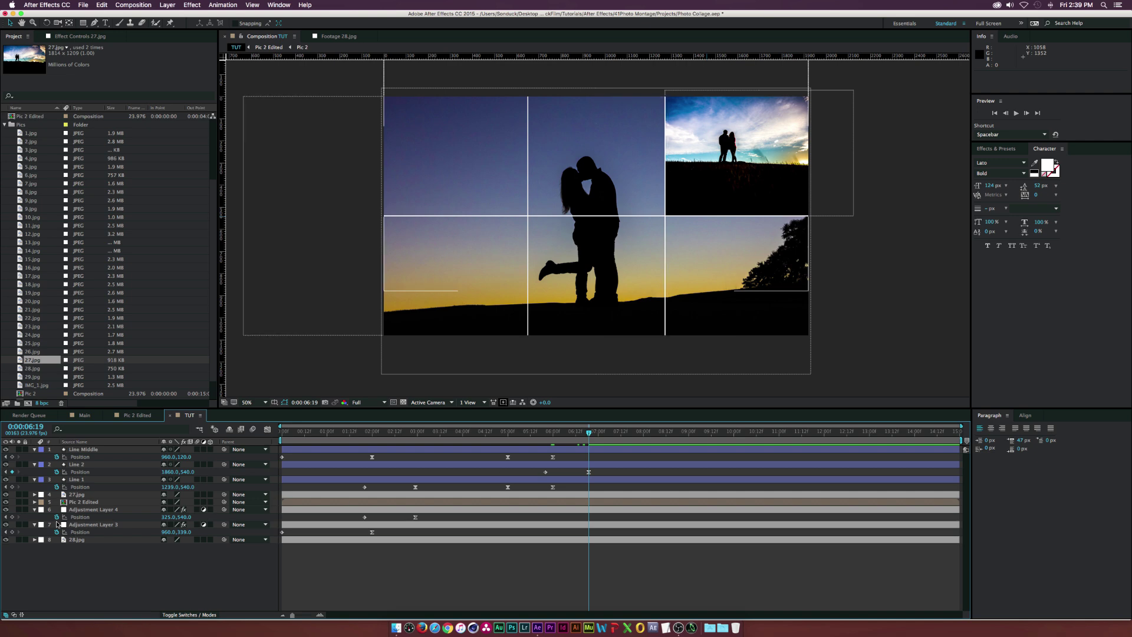
{"action": "left_click", "coordinate": [77, 494]}
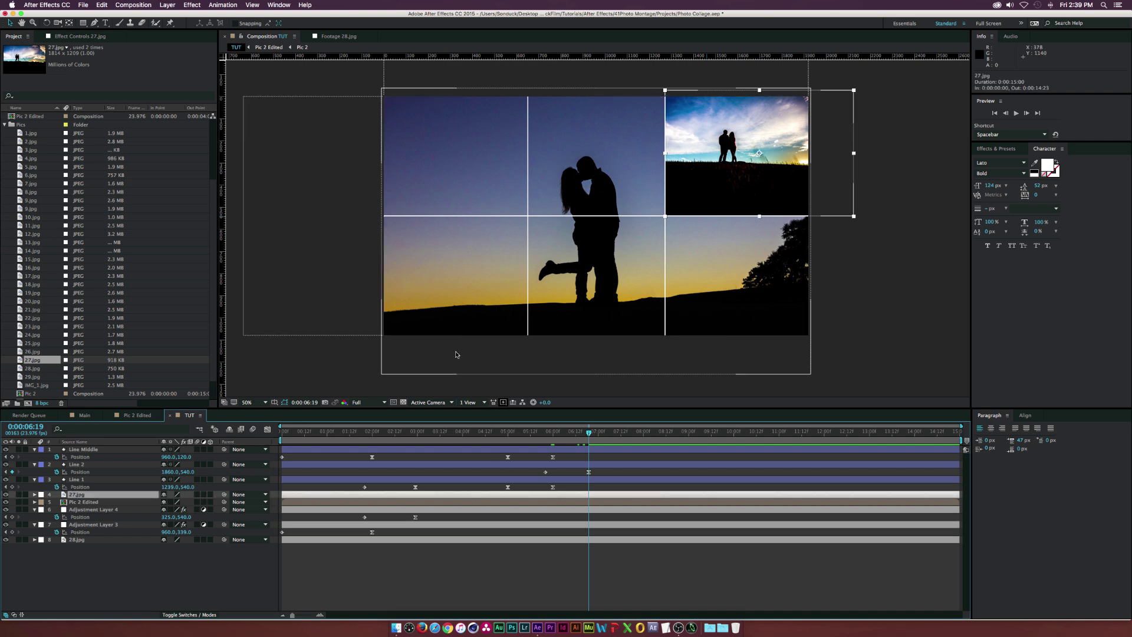
{"action": "key", "text": "p"}
{"action": "left_click", "coordinate": [57, 502]}
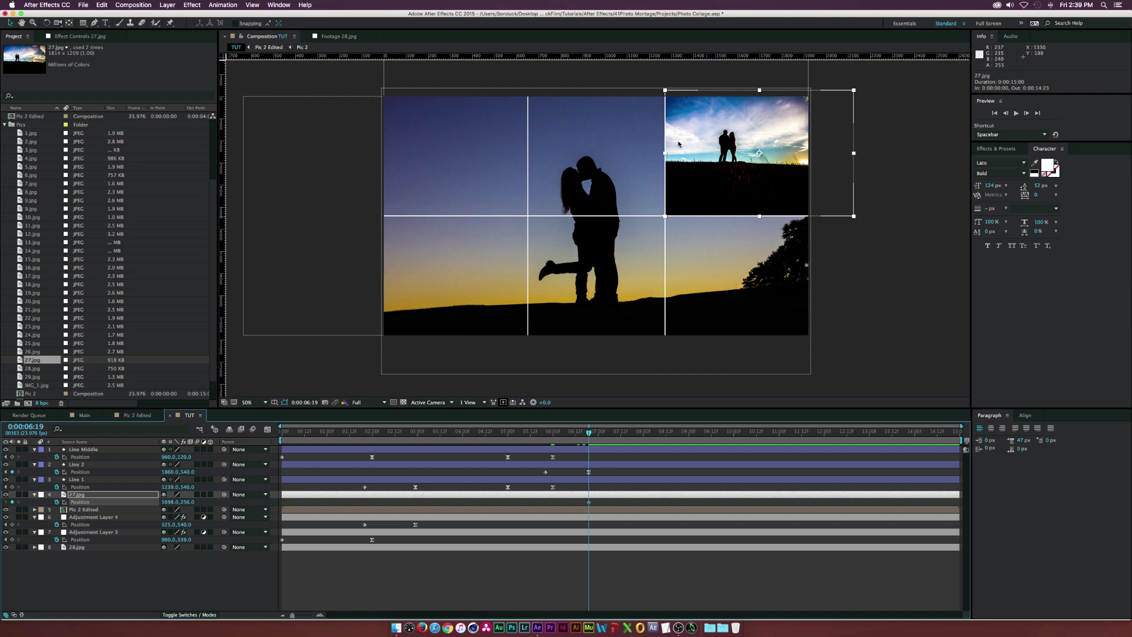
- Keyframe 27.jpg horizontally out of frame past the right edge at 5:20, and ease its arrival keyframe at 6:19
{"action": "left_click_drag", "start_coordinate": [559, 430], "coordinate": [546, 431]}
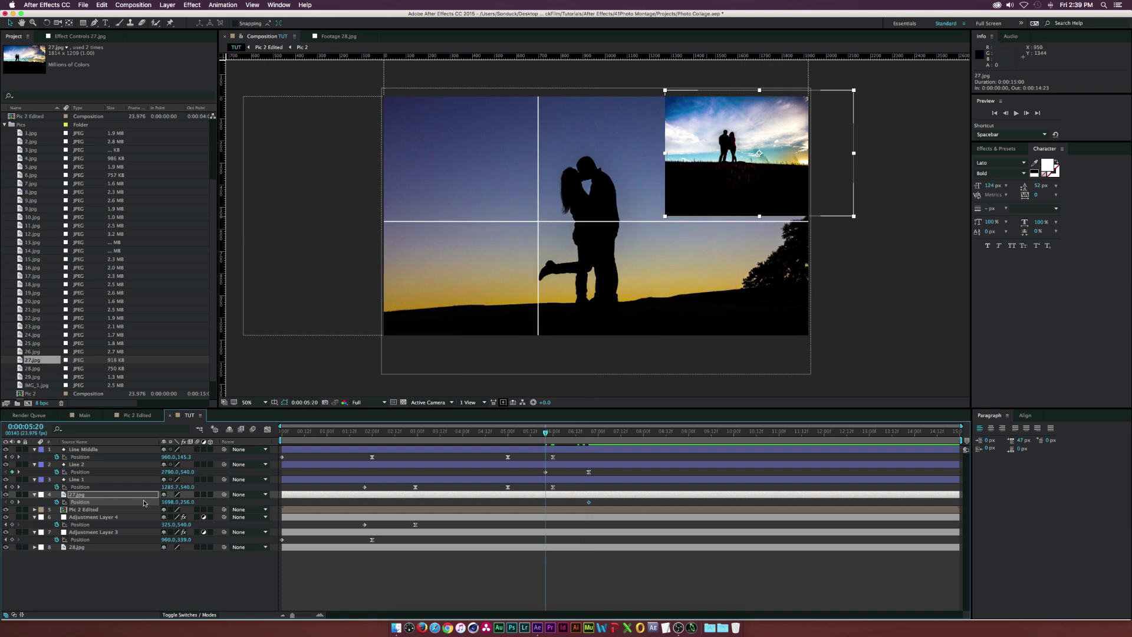
{"action": "left_click_drag", "start_coordinate": [169, 501], "coordinate": [472, 500]}
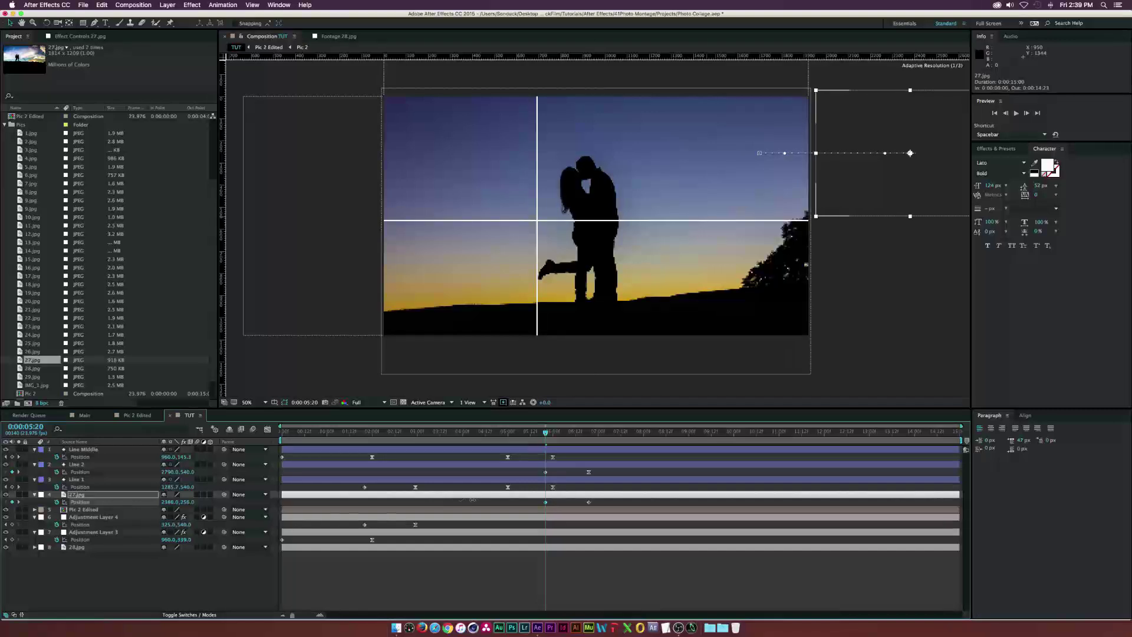
{"action": "left_click_drag", "start_coordinate": [545, 431], "coordinate": [564, 432]}
{"action": "left_click_drag", "start_coordinate": [575, 503], "coordinate": [641, 502]}
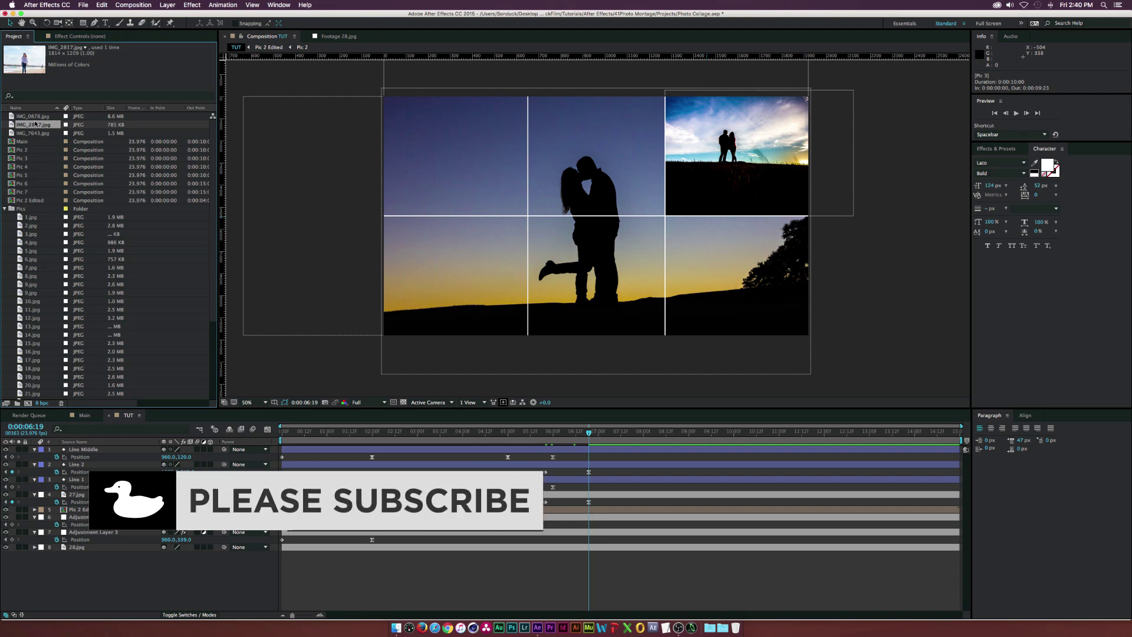
- Add IMG_2817.jpg at 57% scale over the upper-left section and place its layer directly below 27.jpg
{"action": "left_click_drag", "start_coordinate": [35, 122], "coordinate": [99, 462]}
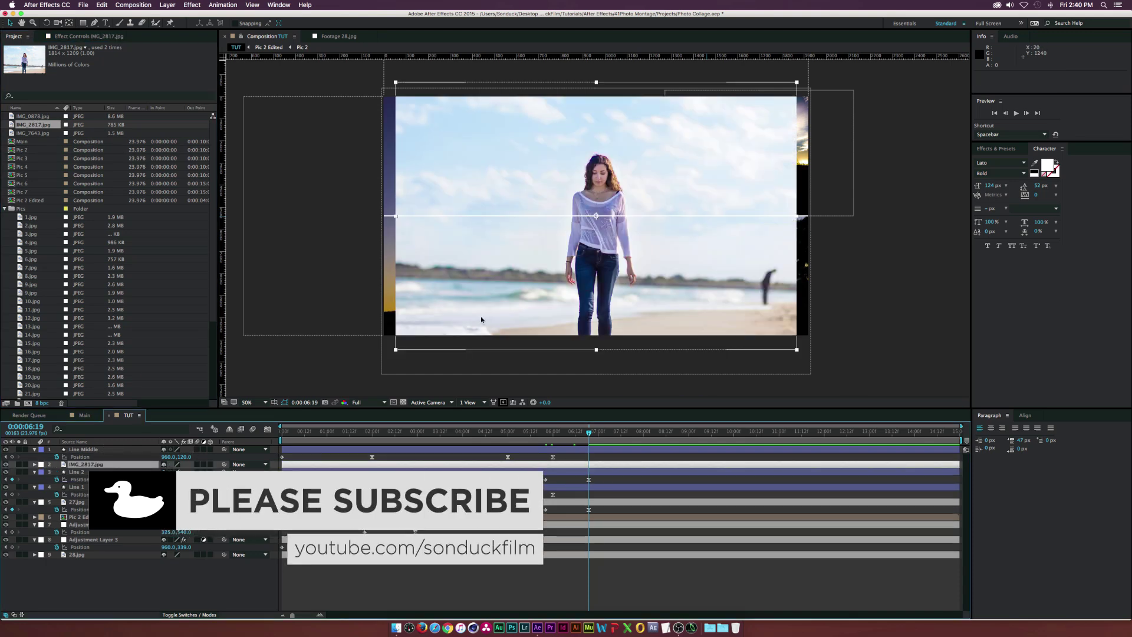
{"action": "left_click_drag", "start_coordinate": [611, 218], "coordinate": [412, 147]}
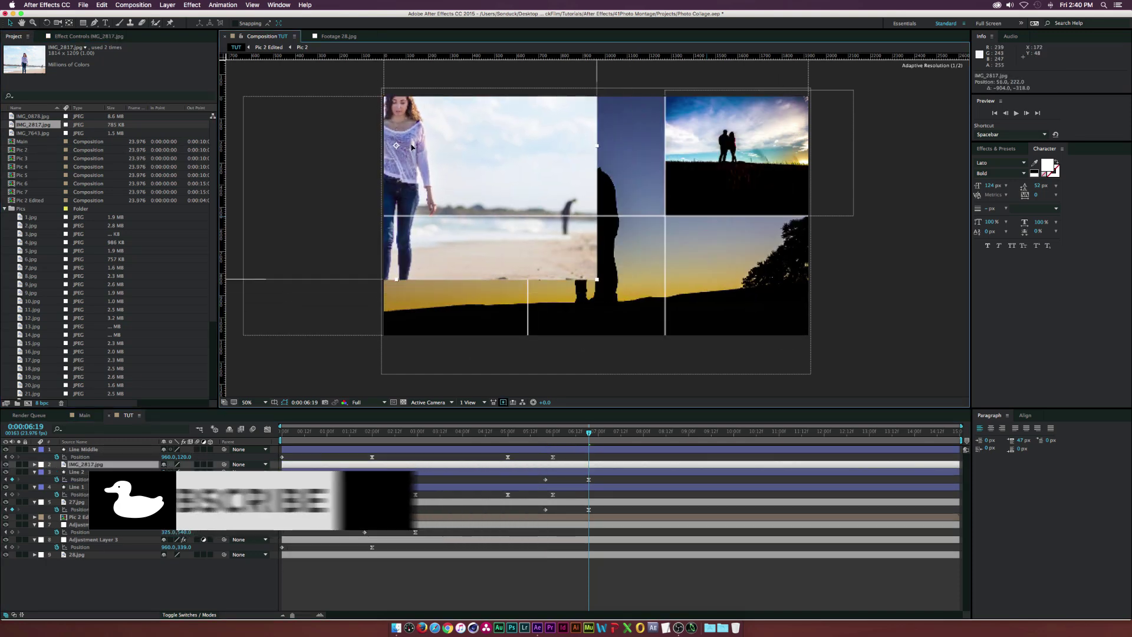
{"action": "key", "text": "s"}
{"action": "left_click", "coordinate": [172, 471]}
{"action": "mouse_move", "coordinate": [489, 144]}
{"action": "left_mouse_down"}
{"action": "mouse_move", "coordinate": [495, 132]}
{"action": "mouse_move", "coordinate": [503, 149]}
{"action": "left_mouse_up"}
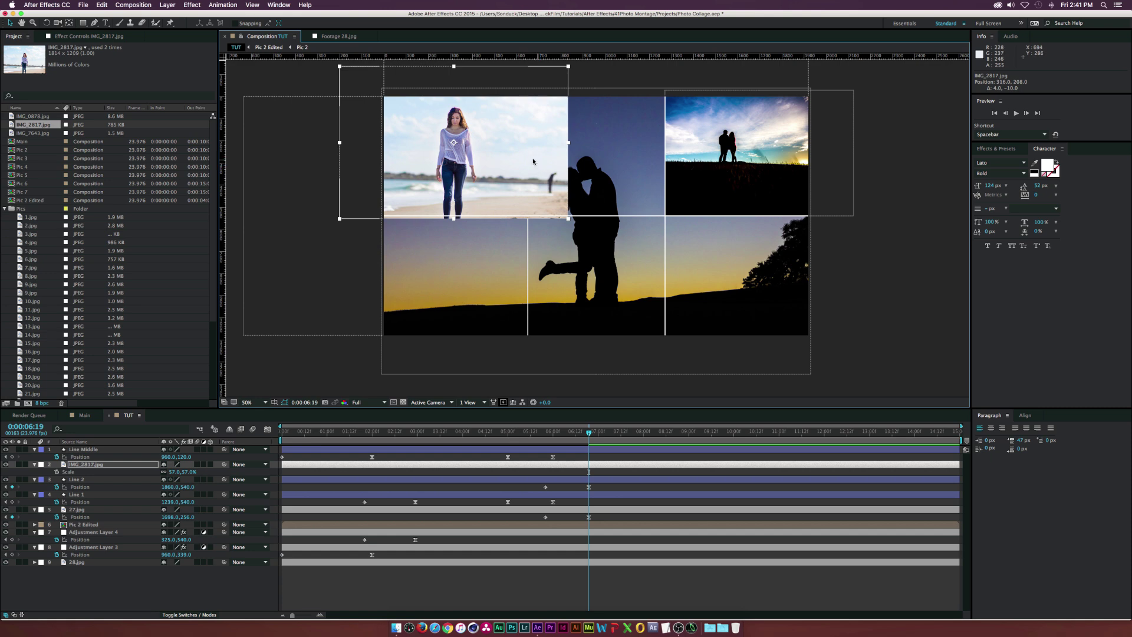
{"action": "left_click_drag", "start_coordinate": [80, 465], "coordinate": [84, 522]}
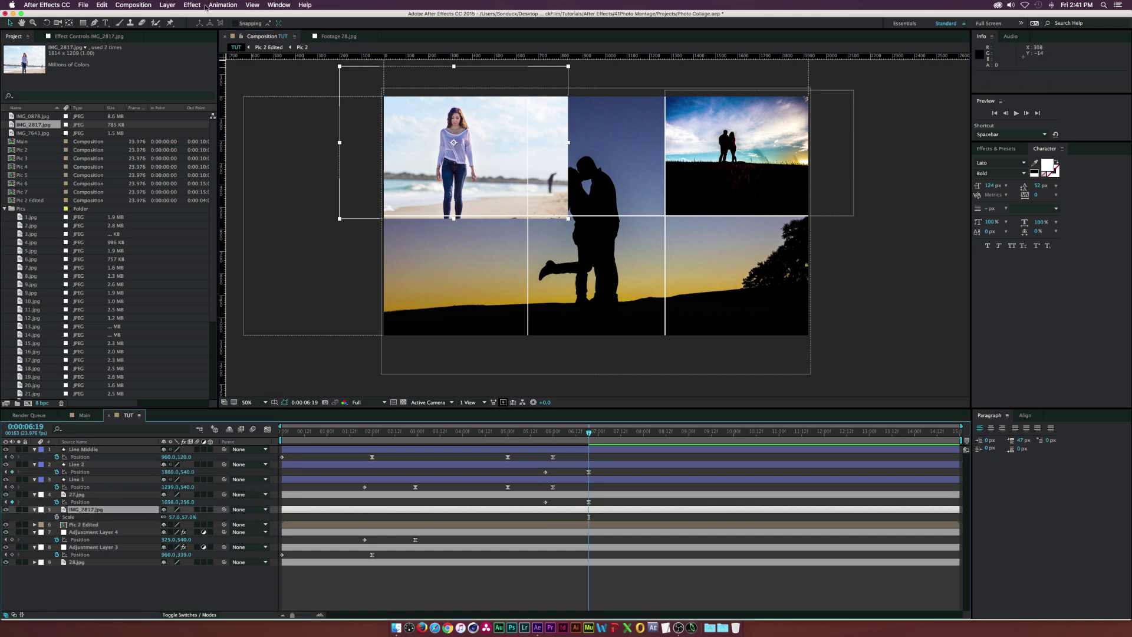
- Trim IMG_2817.jpg to the upper-left section with two rectangular Subtract masks, one beyond the first vertical line and one below the horizontal line
{"action": "left_click", "coordinate": [84, 23]}
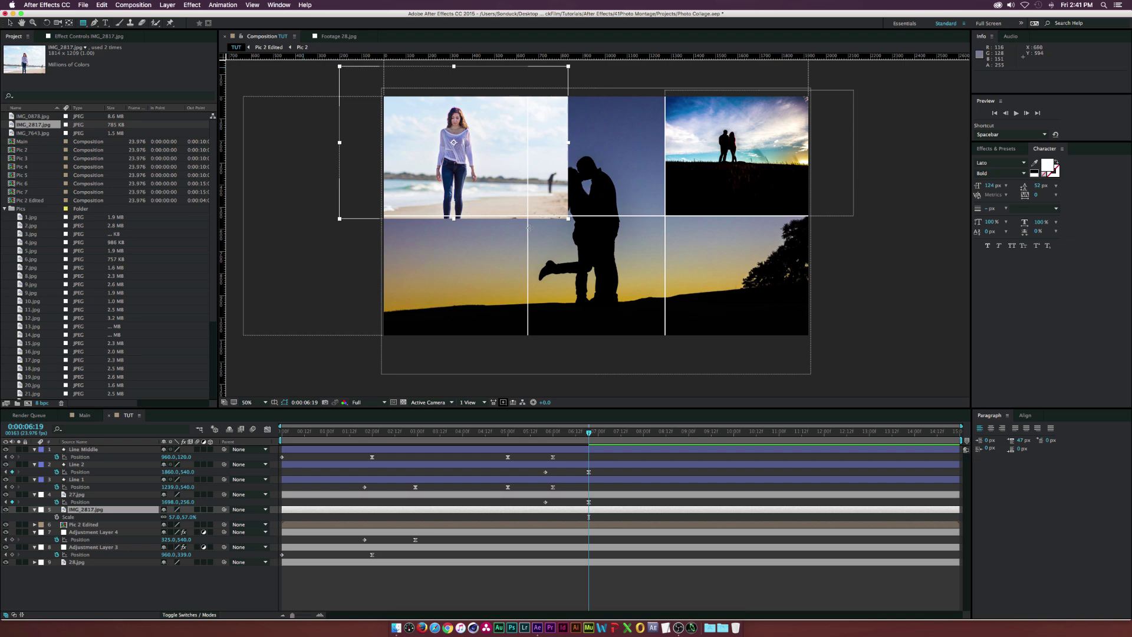
{"action": "left_click_drag", "start_coordinate": [529, 227], "coordinate": [594, 75]}
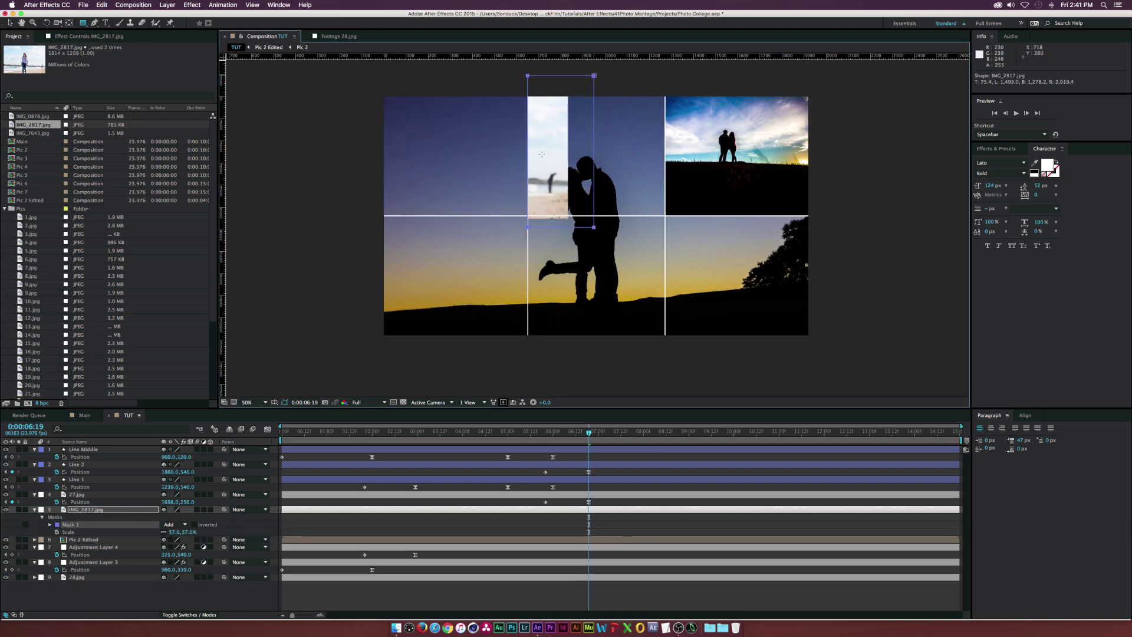
{"action": "left_click", "coordinate": [175, 524]}
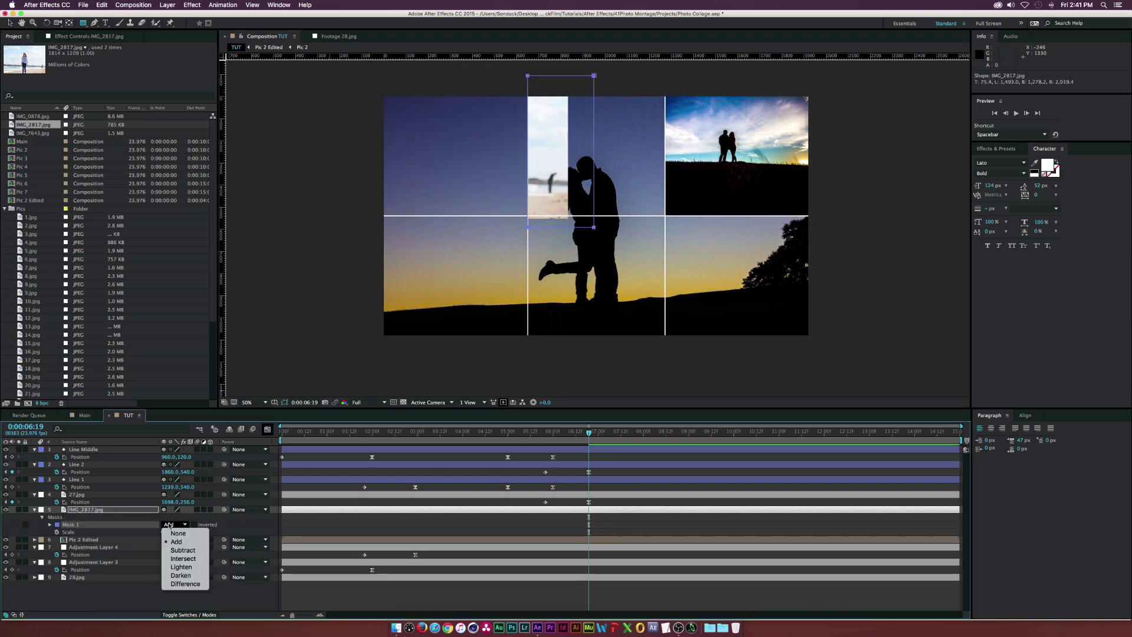
{"action": "left_click", "coordinate": [176, 550]}
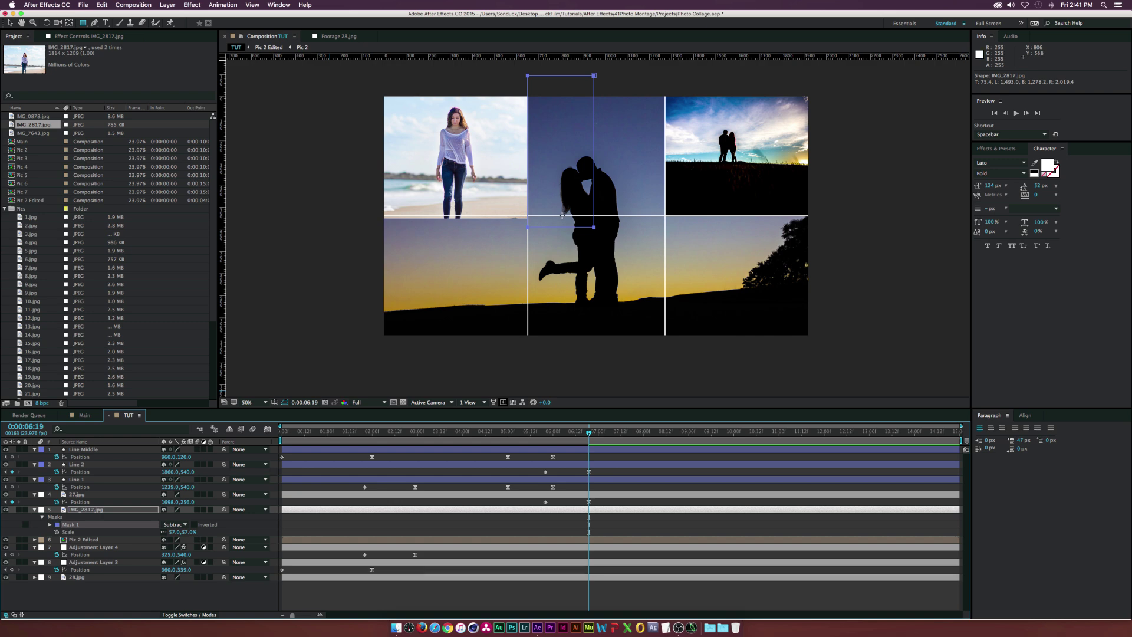
{"action": "mouse_move", "coordinate": [562, 216]}
{"action": "left_mouse_down"}
{"action": "mouse_move", "coordinate": [346, 242]}
{"action": "mouse_move", "coordinate": [312, 274]}
{"action": "left_mouse_up"}
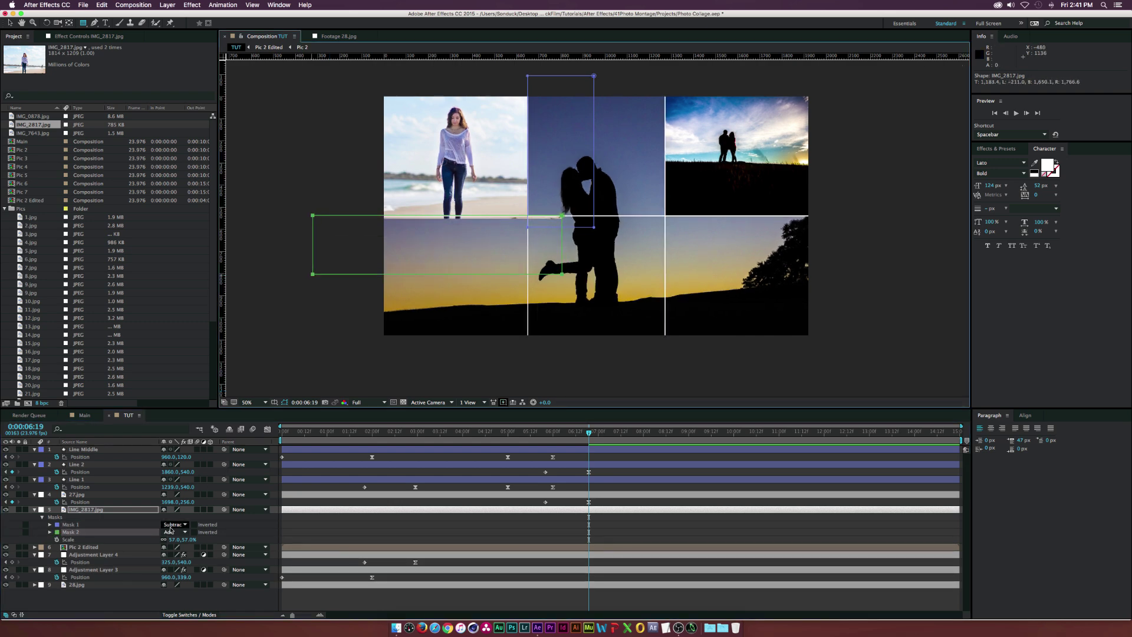
{"action": "left_click", "coordinate": [175, 532]}
{"action": "left_click", "coordinate": [177, 557]}
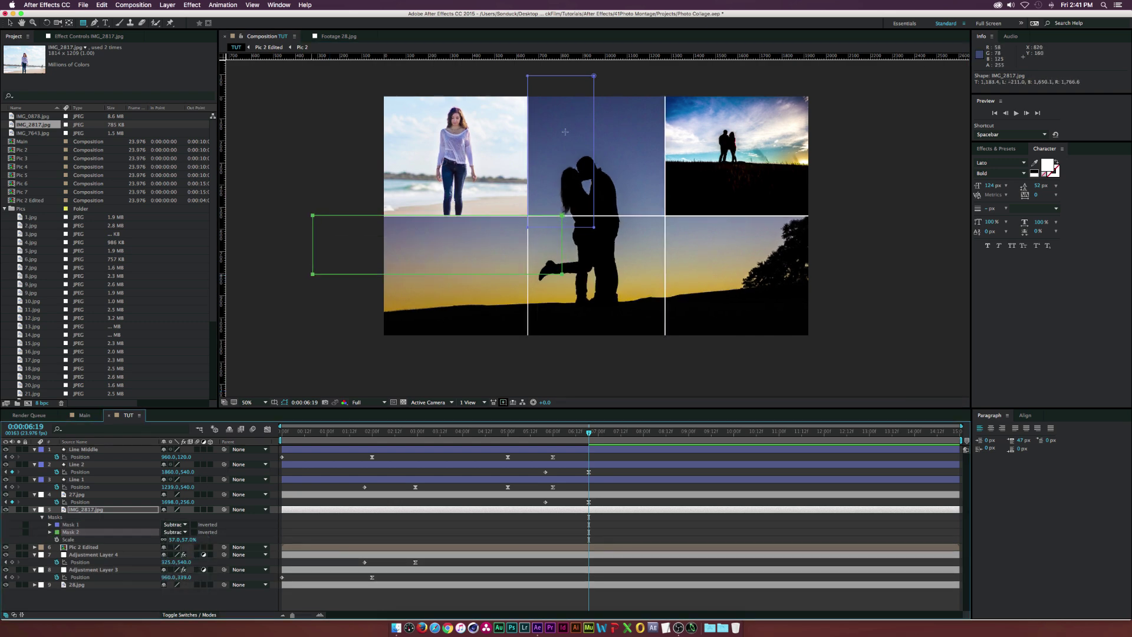
{"action": "left_click", "coordinate": [233, 531]}
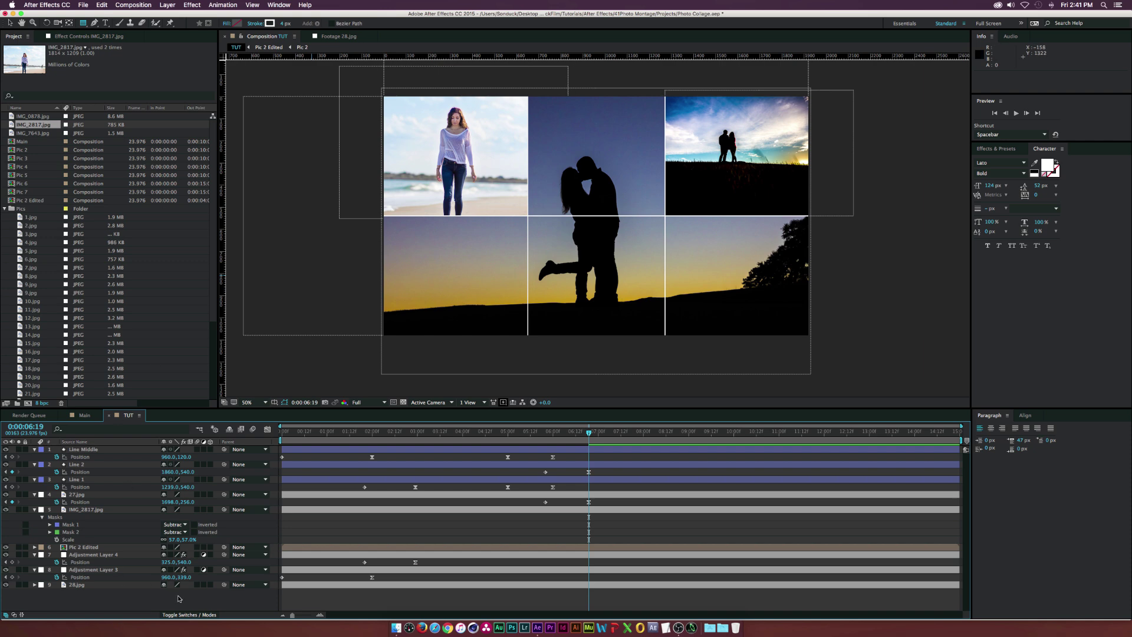
- Pre-compose IMG_2817.jpg as "Pic 4", leaving all attributes in TUT
{"action": "left_click", "coordinate": [95, 511]}
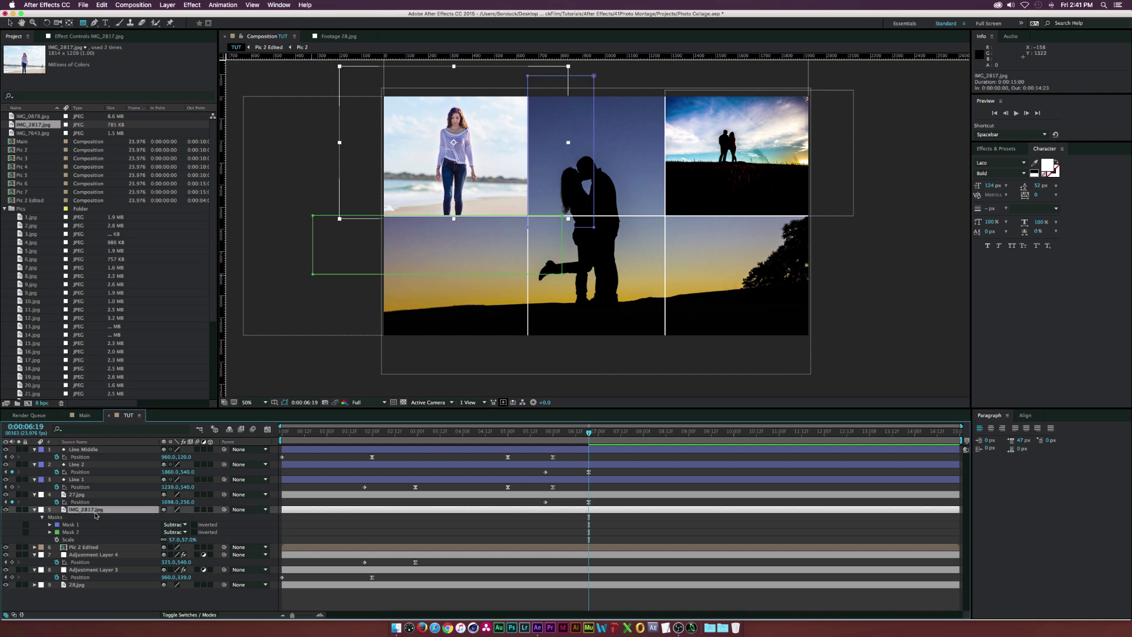
{"action": "key", "text": "super+shift+c"}
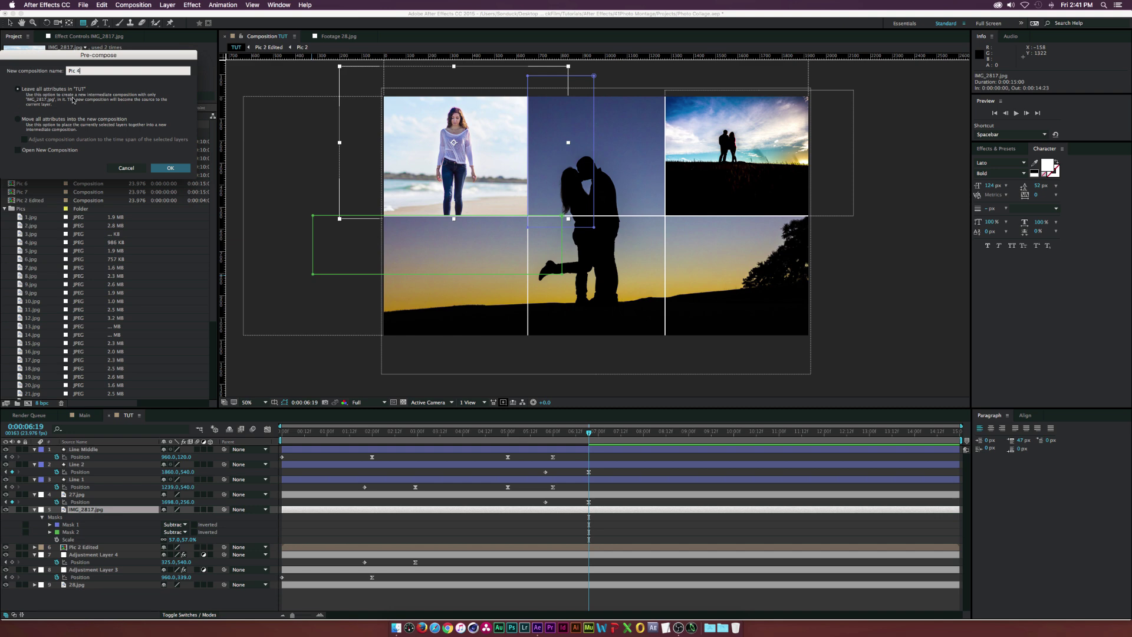
{"action": "left_click", "coordinate": [182, 172]}
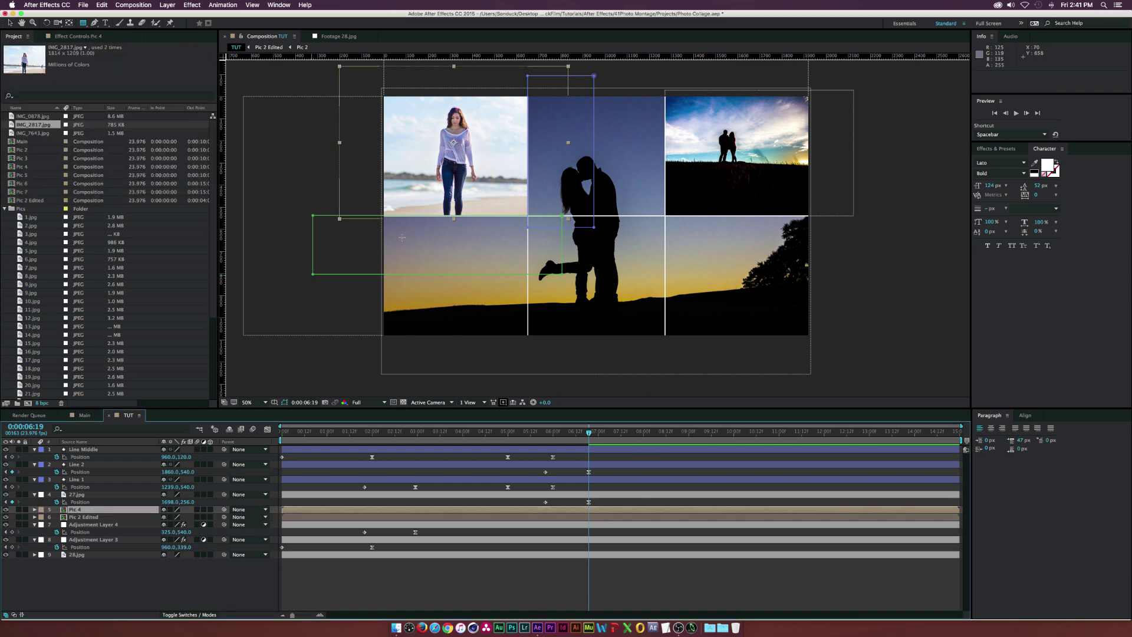
- Try adding 9.jpg over the photo inside the Pic 4 composition, check it in TUT, and undo the addition
{"action": "double_click", "coordinate": [88, 510]}
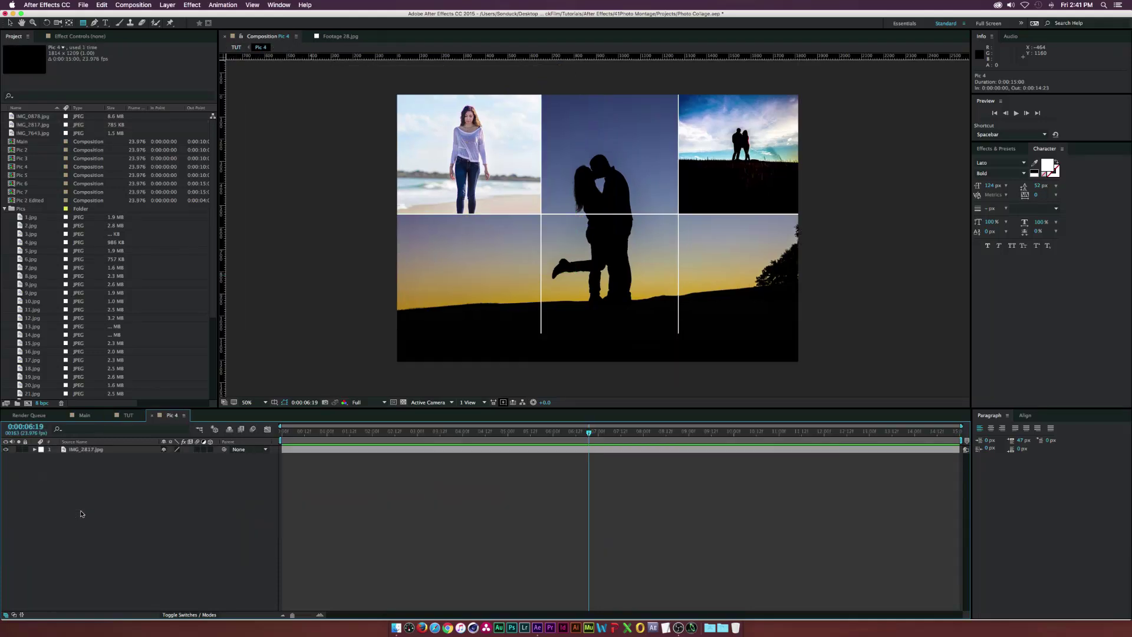
{"action": "left_click", "coordinate": [44, 293]}
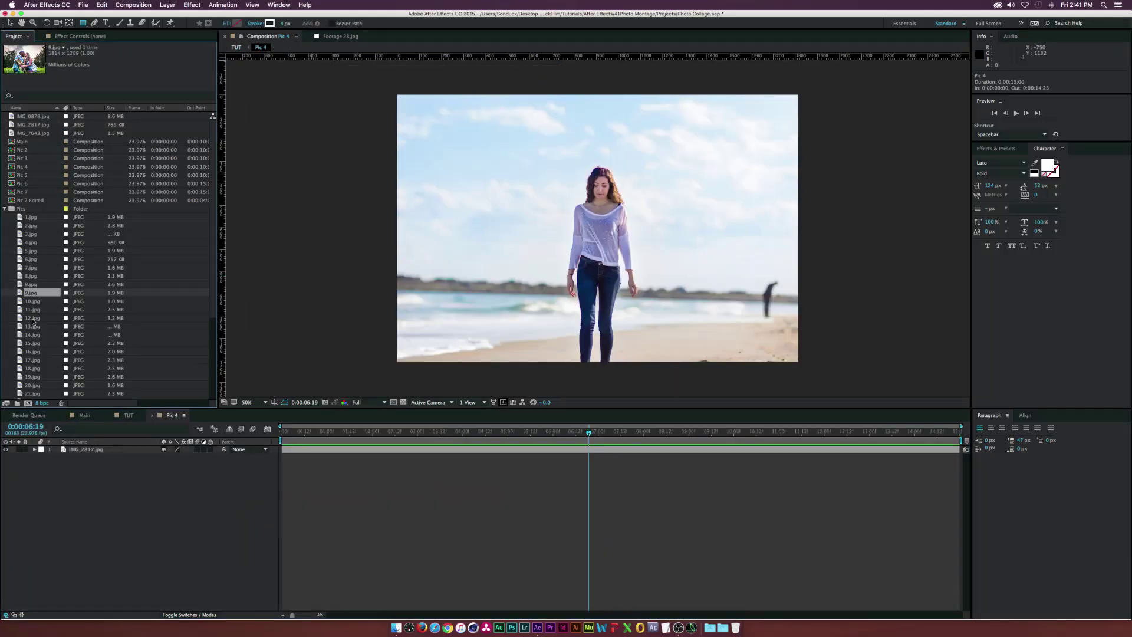
{"action": "left_click_drag", "start_coordinate": [33, 300], "coordinate": [340, 471]}
{"action": "left_click", "coordinate": [134, 416]}
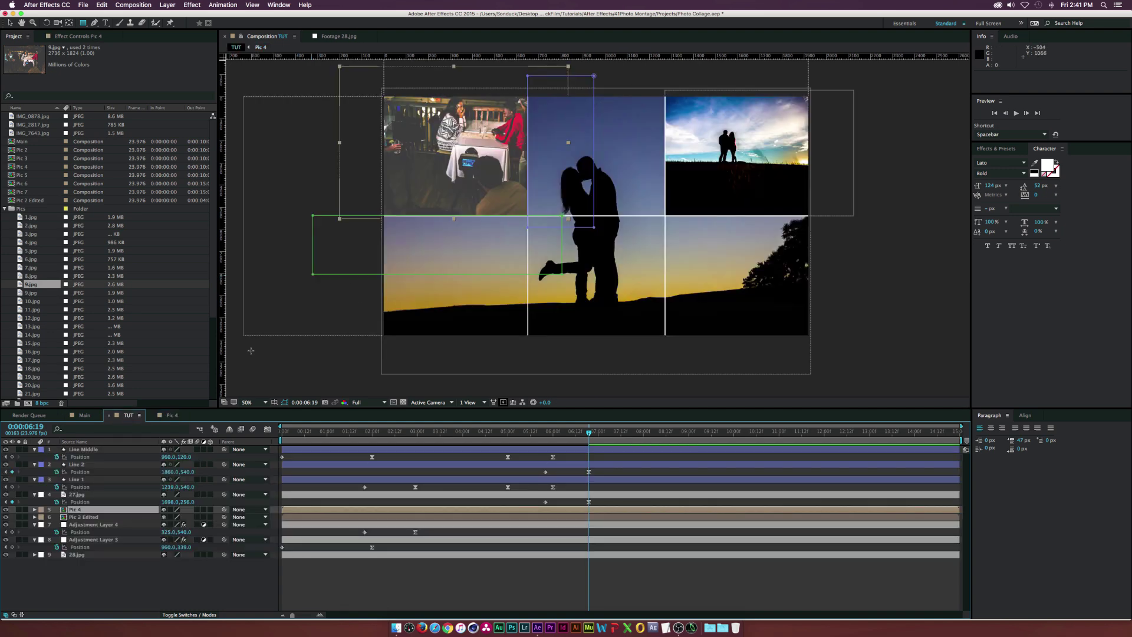
{"action": "left_click", "coordinate": [171, 415]}
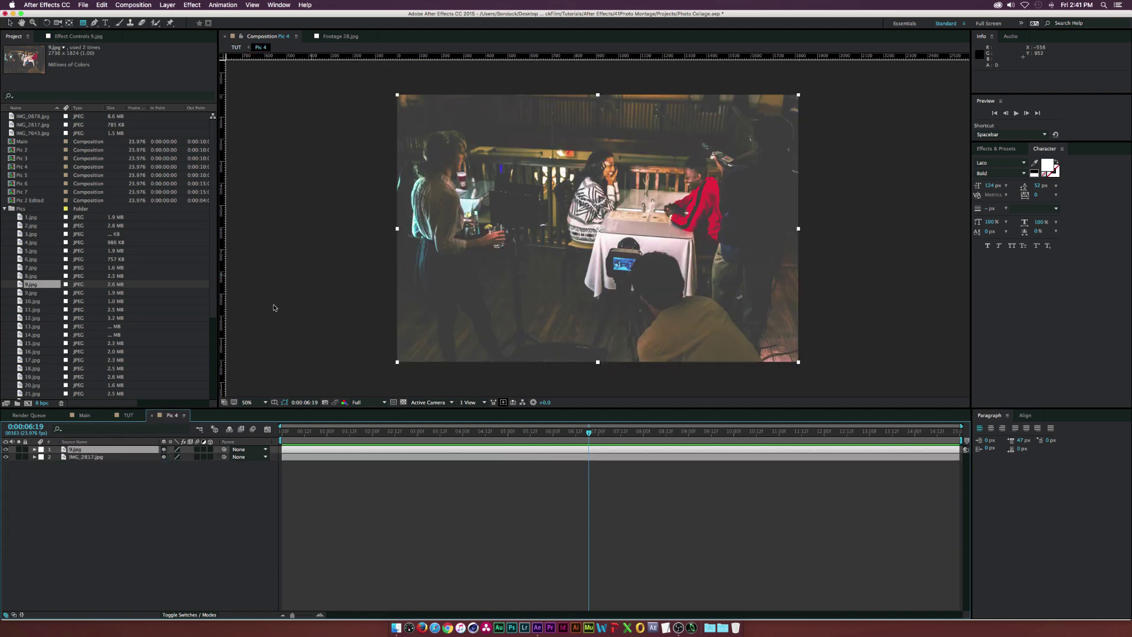
{"action": "key", "text": "super+z"}
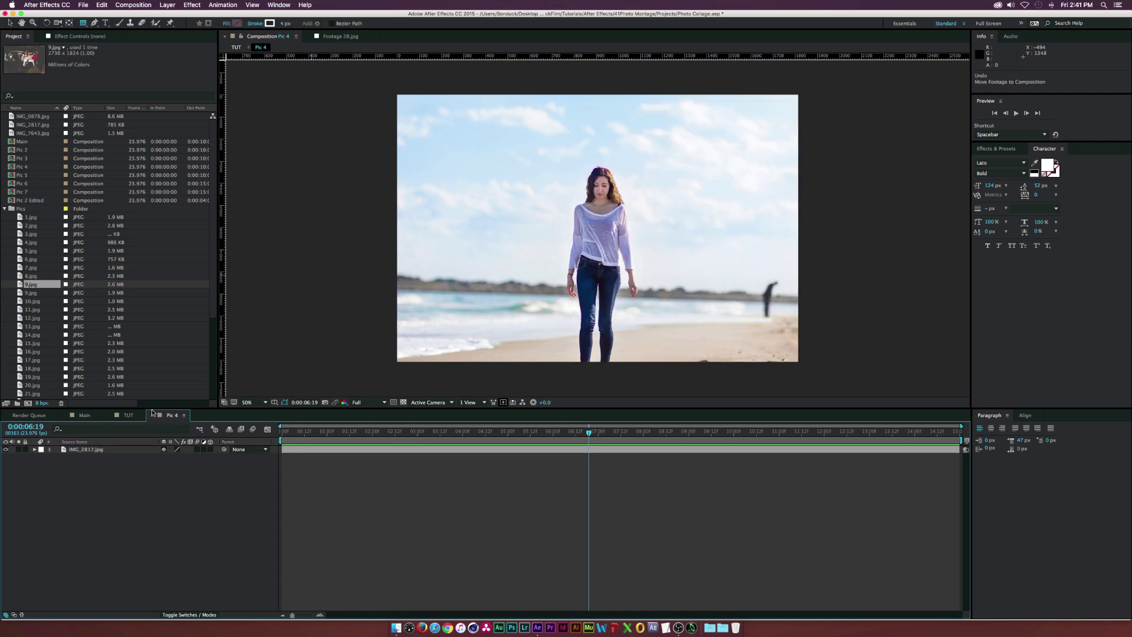
{"action": "left_click", "coordinate": [130, 416]}
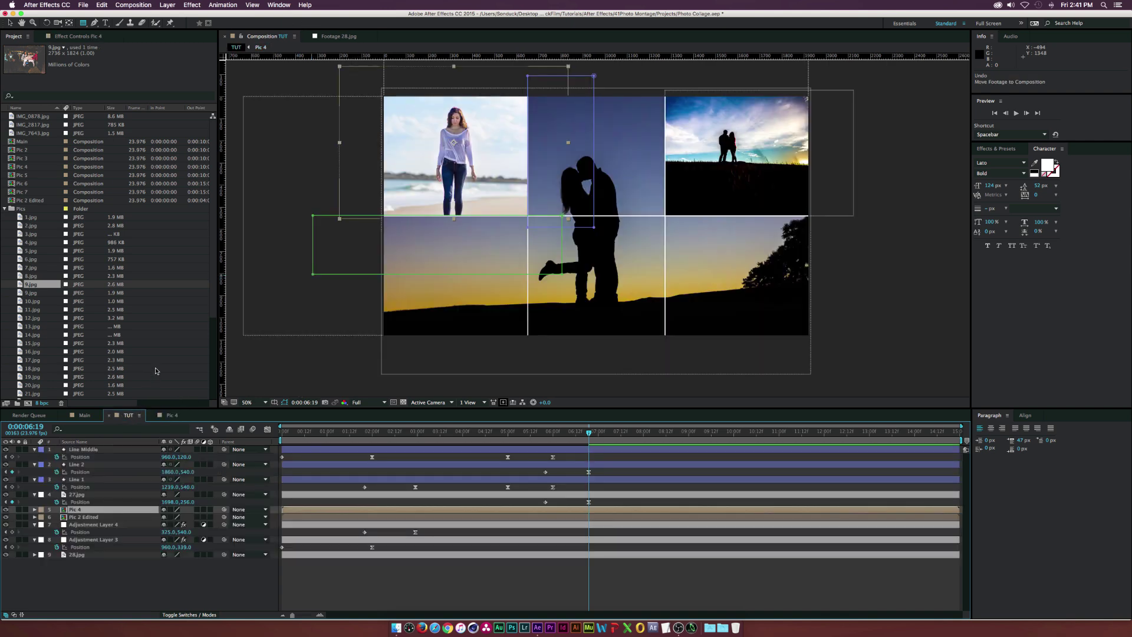
- Browse the photos in the Pics folder and add 9.jpg to TUT directly below the 27.jpg layer
{"action": "left_click", "coordinate": [30, 252]}
{"action": "left_click", "coordinate": [26, 293]}
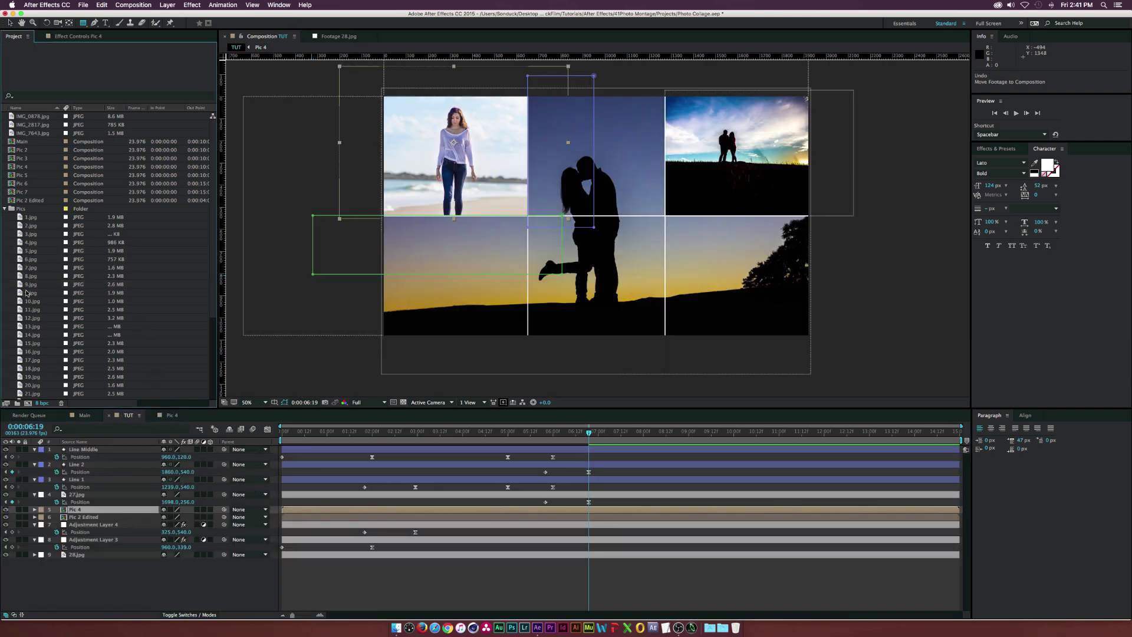
{"action": "left_click", "coordinate": [26, 308]}
{"action": "left_click", "coordinate": [32, 262]}
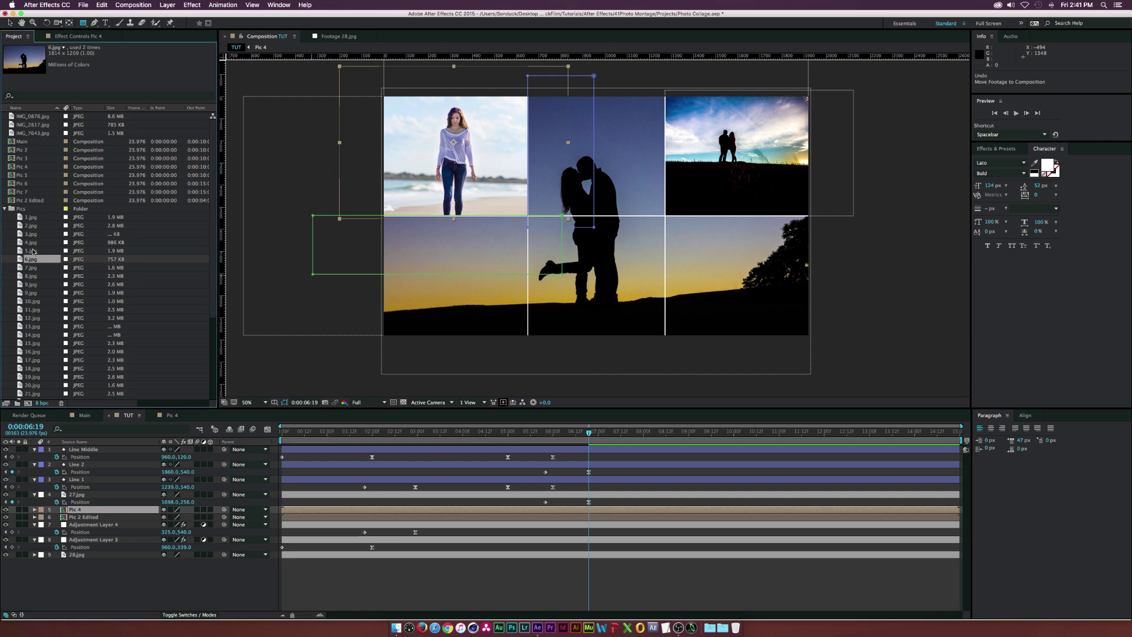
{"action": "scroll", "coordinate": [32, 253], "scroll_direction": "down", "scroll_amount": 5}
{"action": "left_click_drag", "start_coordinate": [30, 201], "coordinate": [80, 509]}
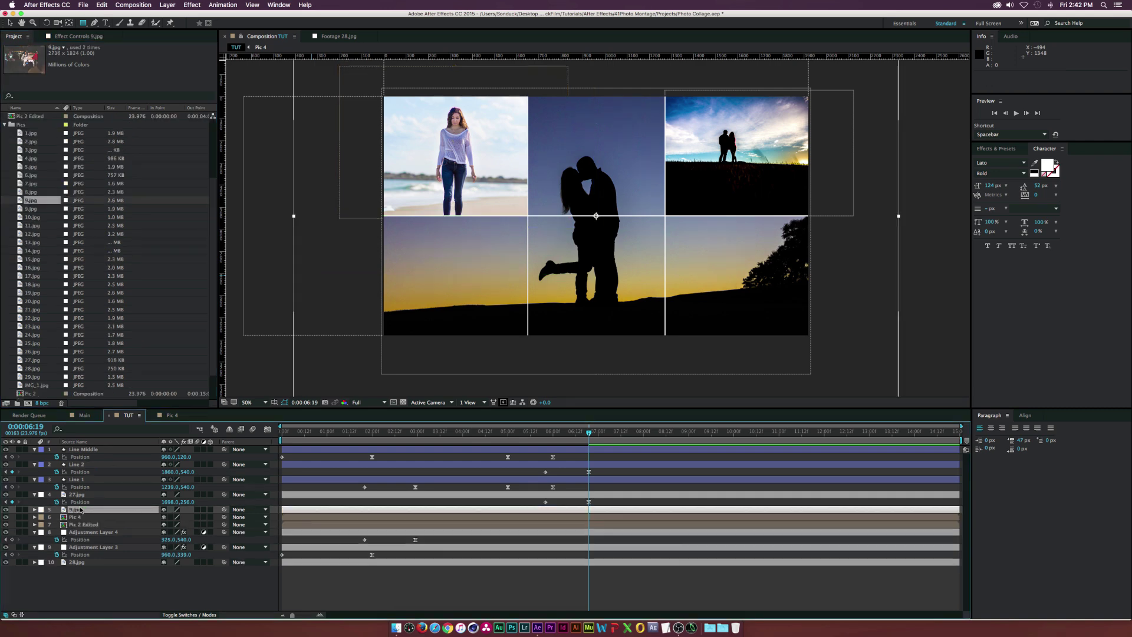
- Scale 9.jpg to 30% and position it over the lower-right section of the grid
{"action": "key", "text": "s"}
{"action": "left_click_drag", "start_coordinate": [181, 517], "coordinate": [140, 516]}
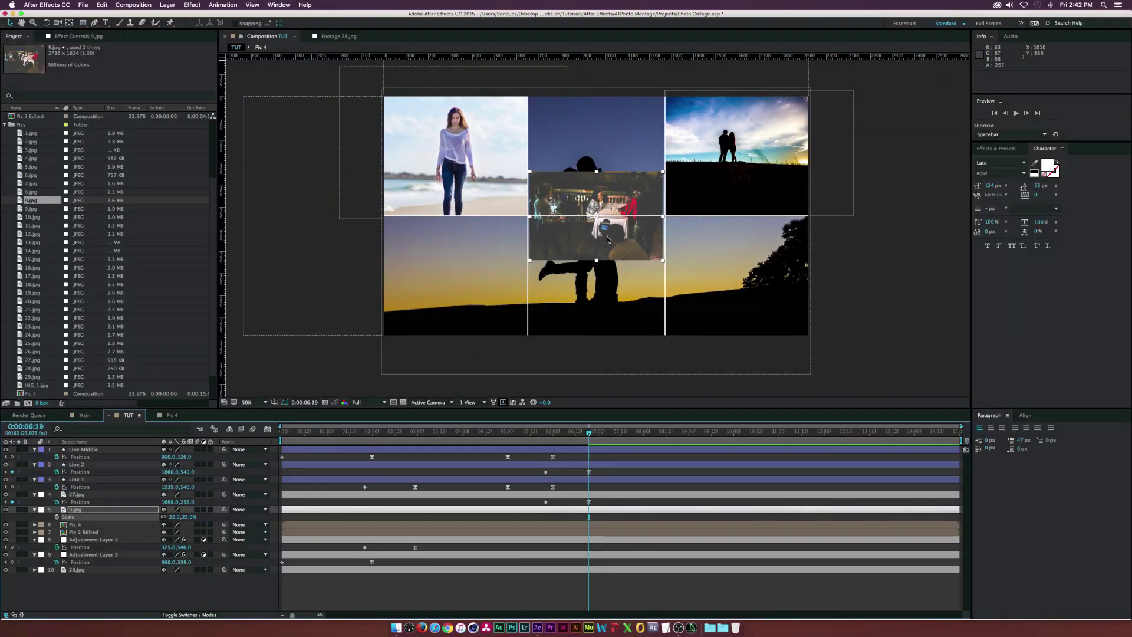
{"action": "left_click_drag", "start_coordinate": [608, 239], "coordinate": [751, 295]}
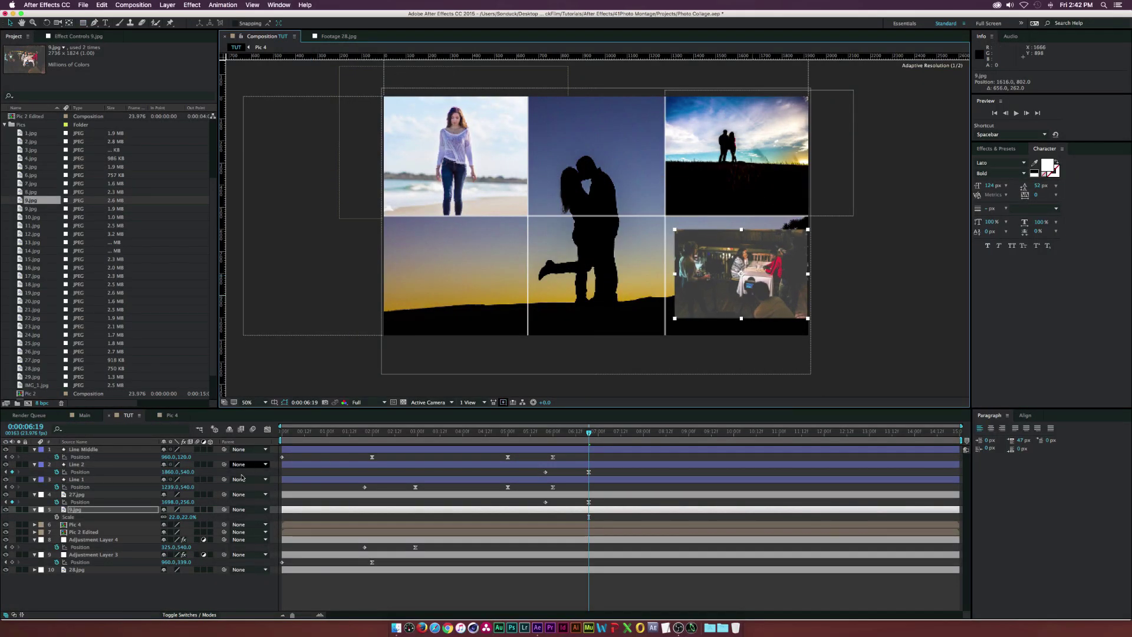
{"action": "left_click_drag", "start_coordinate": [174, 517], "coordinate": [181, 516]}
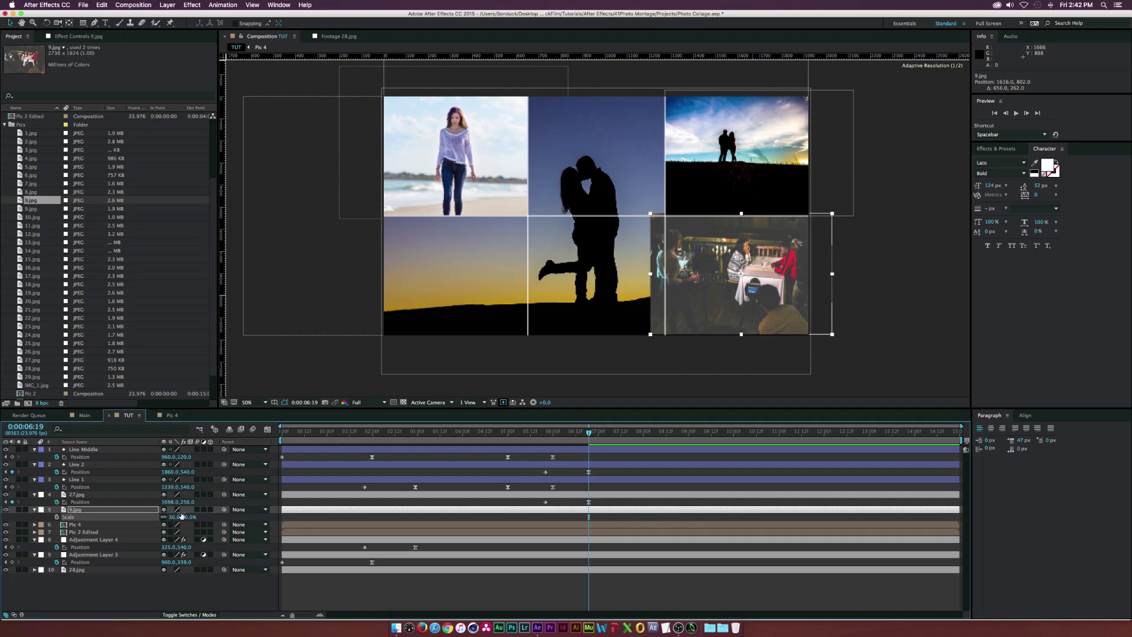
{"action": "left_click_drag", "start_coordinate": [737, 292], "coordinate": [734, 292]}
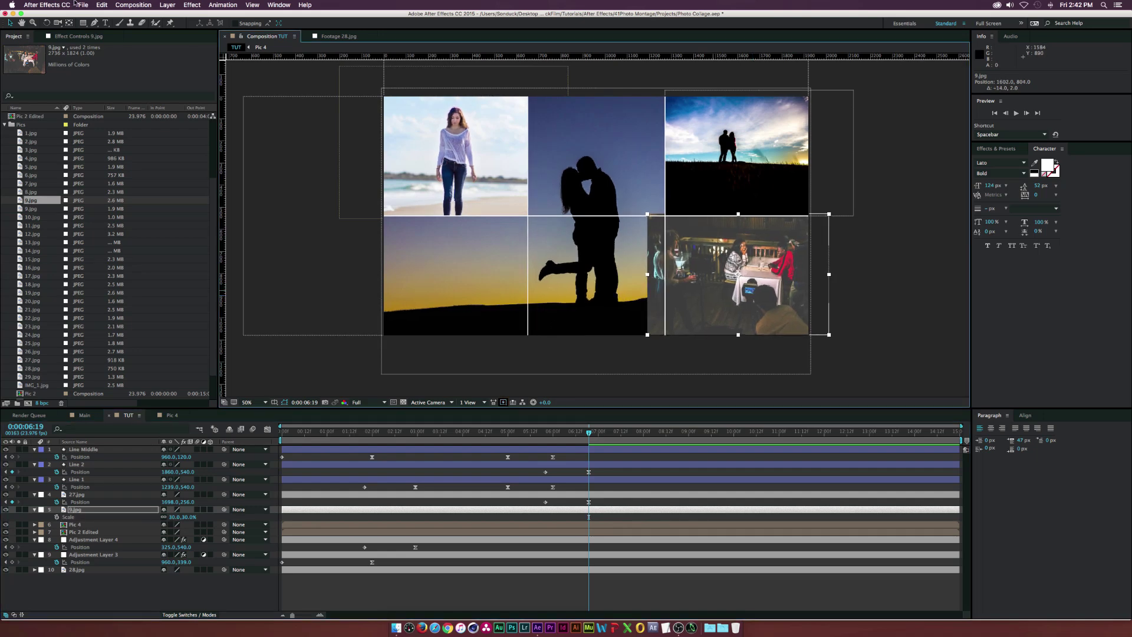
- Trim 9.jpg to the lower-right section with two rectangular Subtract masks, one above the horizontal line and one before the second vertical line
{"action": "left_click", "coordinate": [82, 24]}
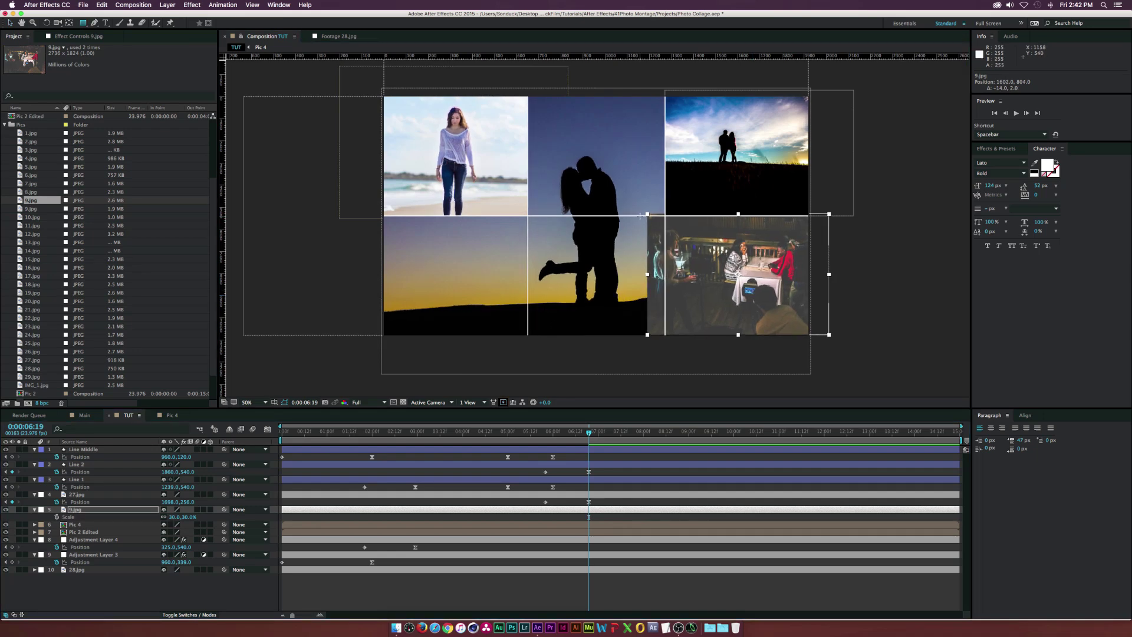
{"action": "left_click_drag", "start_coordinate": [640, 216], "coordinate": [895, 199]}
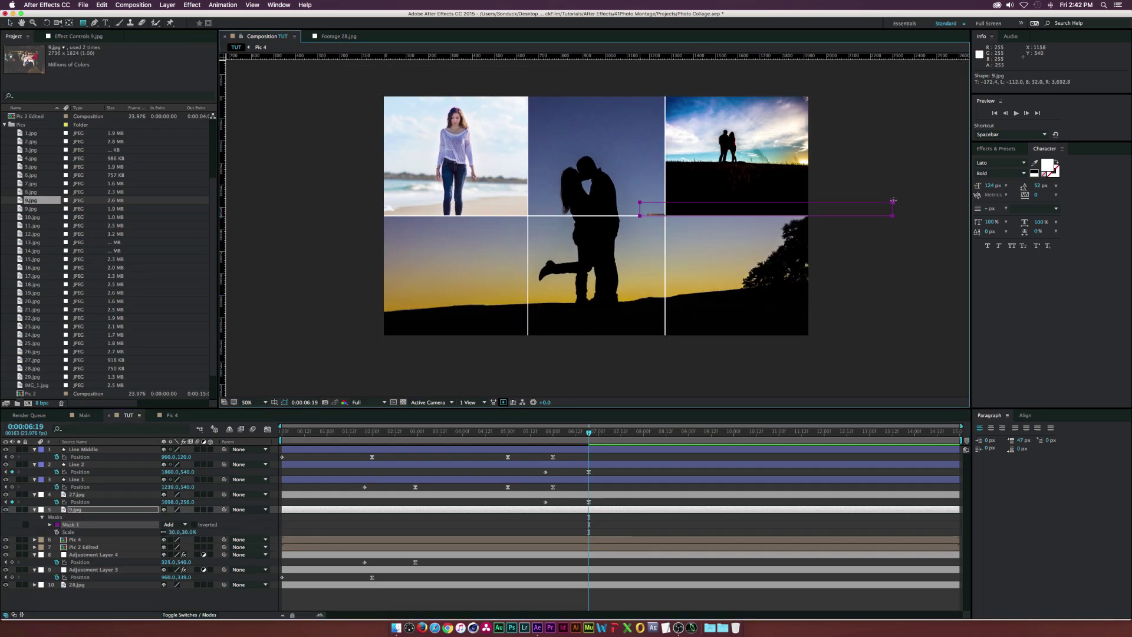
{"action": "left_click", "coordinate": [173, 524]}
{"action": "key", "text": "Return"}
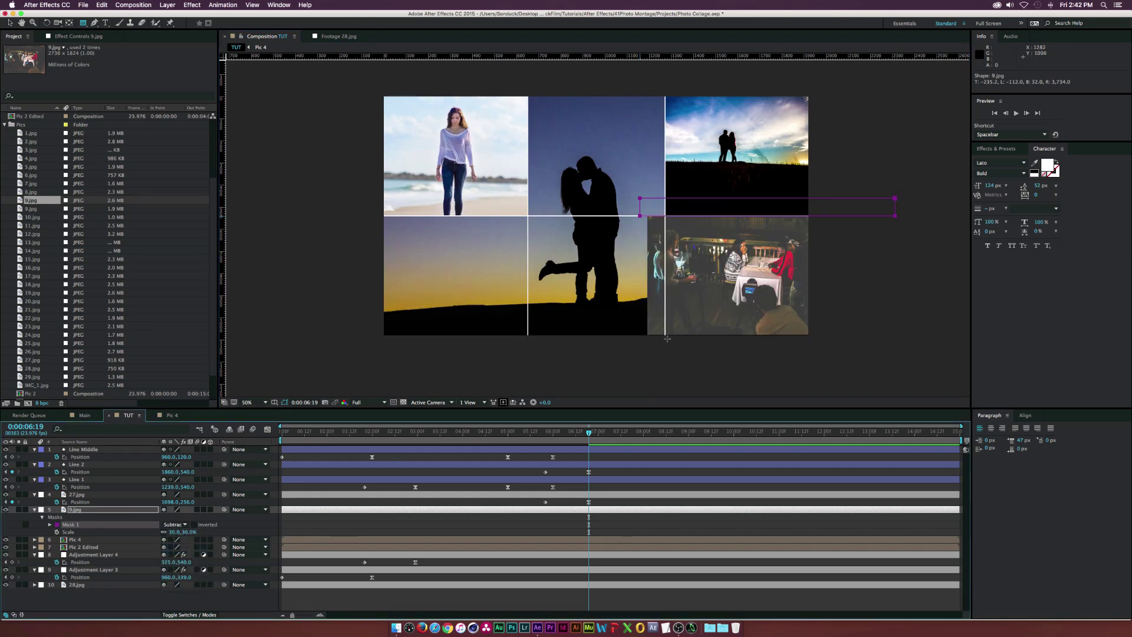
{"action": "left_click_drag", "start_coordinate": [666, 339], "coordinate": [632, 200]}
{"action": "left_click", "coordinate": [171, 532]}
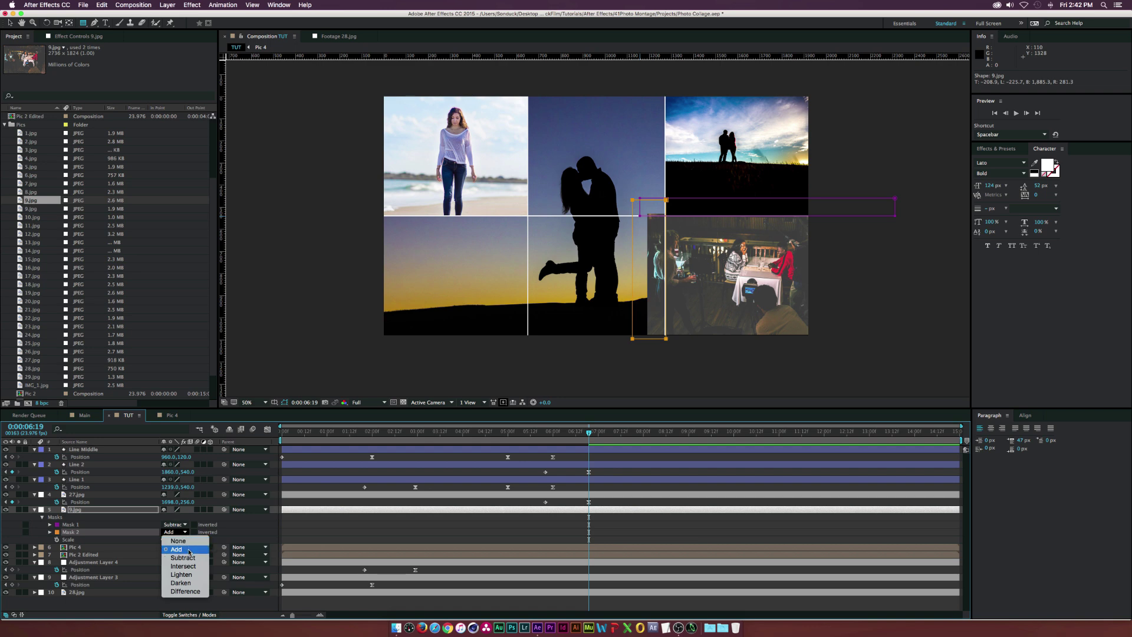
{"action": "left_click", "coordinate": [177, 547]}
{"action": "left_click", "coordinate": [12, 25]}
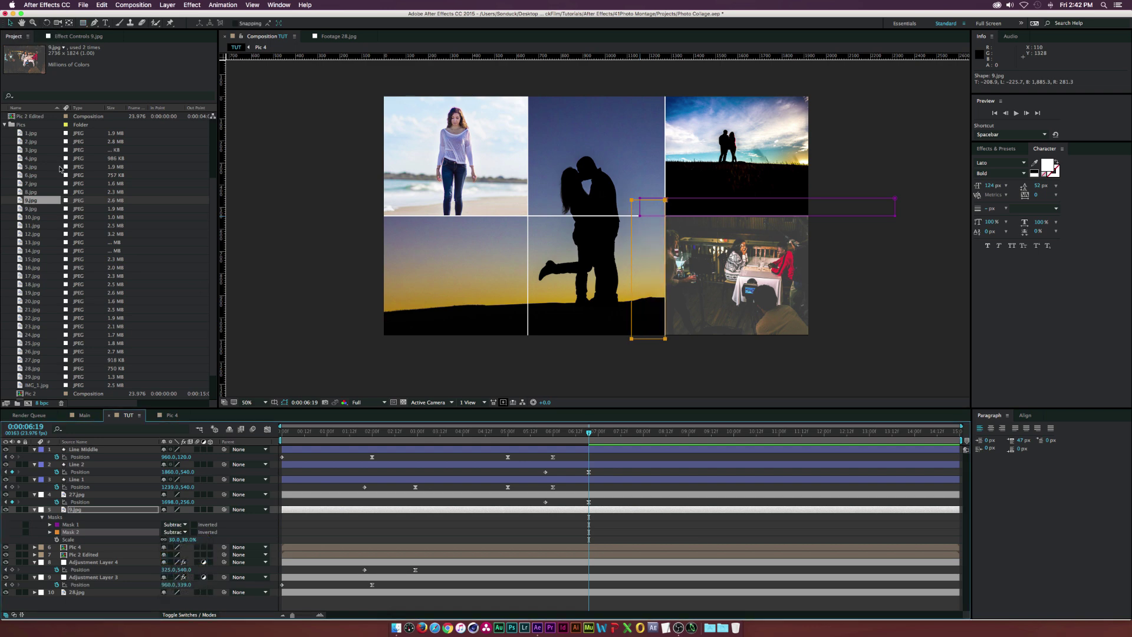
- Pre-compose 9.jpg as "Pic 5", leaving all attributes in TUT
{"action": "left_click", "coordinate": [89, 511]}
{"action": "key", "text": "super+alt+shift+c"}
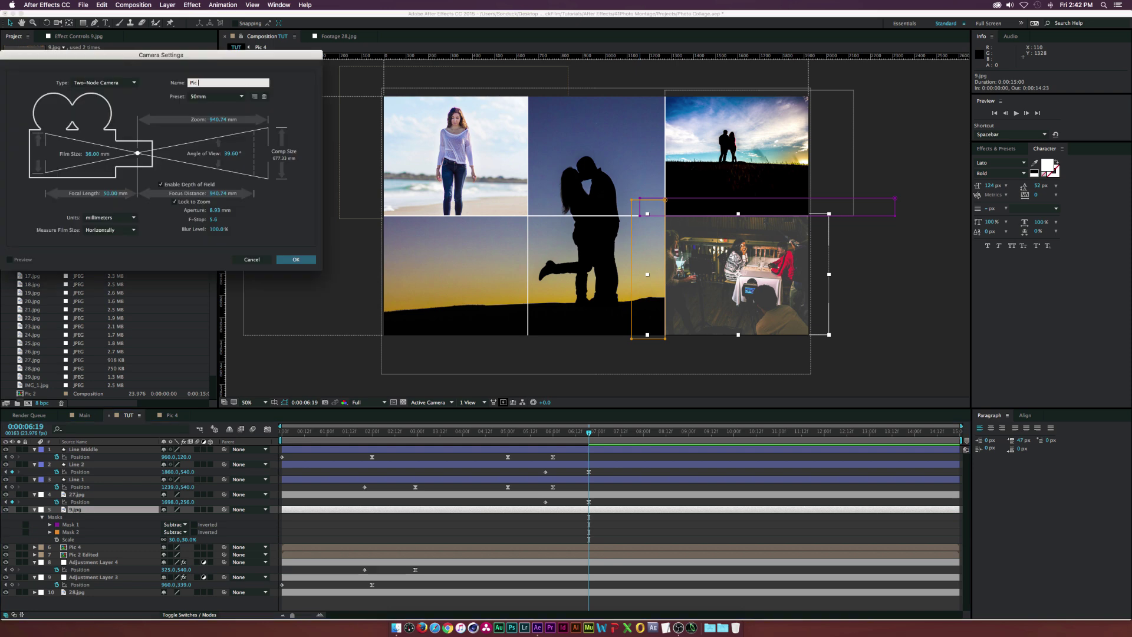
{"action": "key", "text": "Escape"}
{"action": "key", "text": "super+shift+c"}
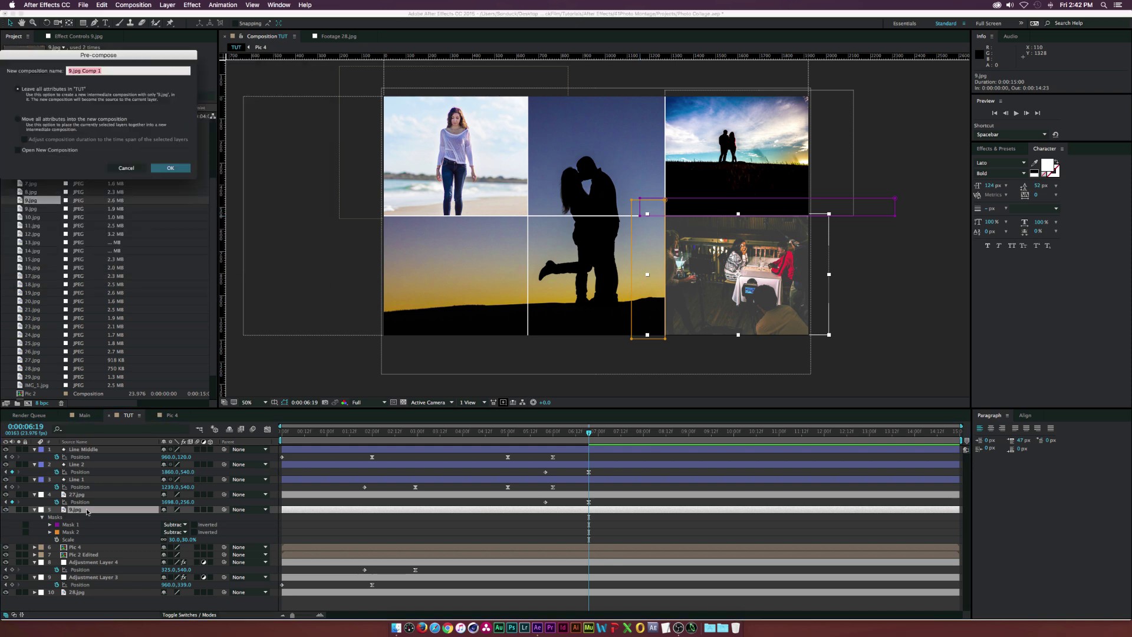
{"action": "type", "text": "Pic 5"}
{"action": "key", "text": "Return"}
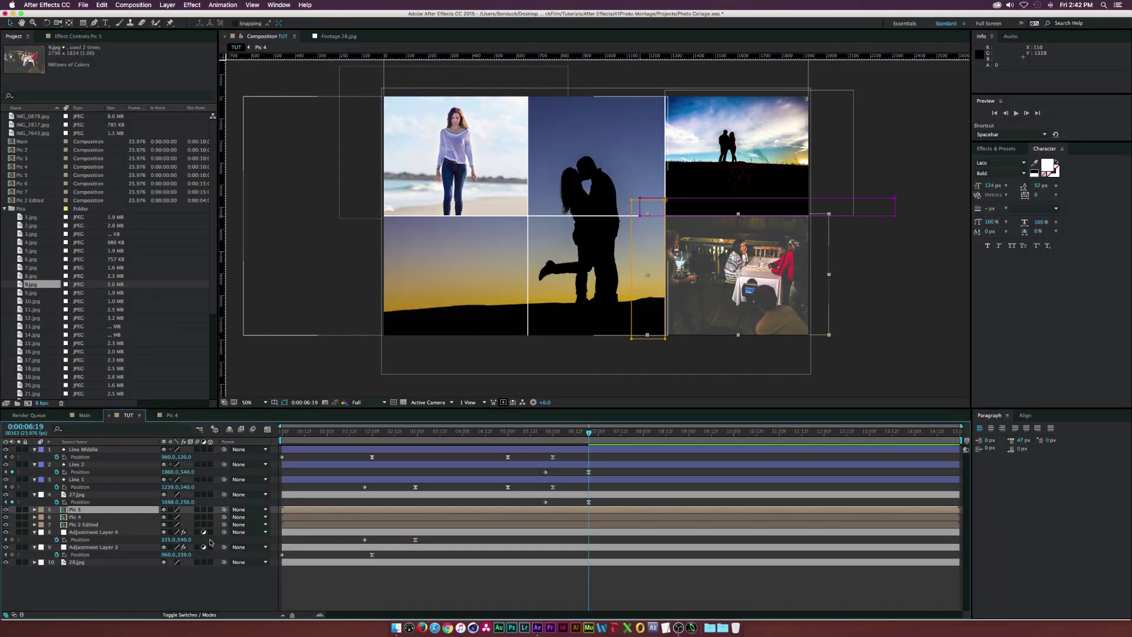
- Fade Pic 5 in with opacity keyframes, starting transparent at 0:00:06:20 and reaching 100% at 0:00:07:15
{"action": "key", "text": "t"}
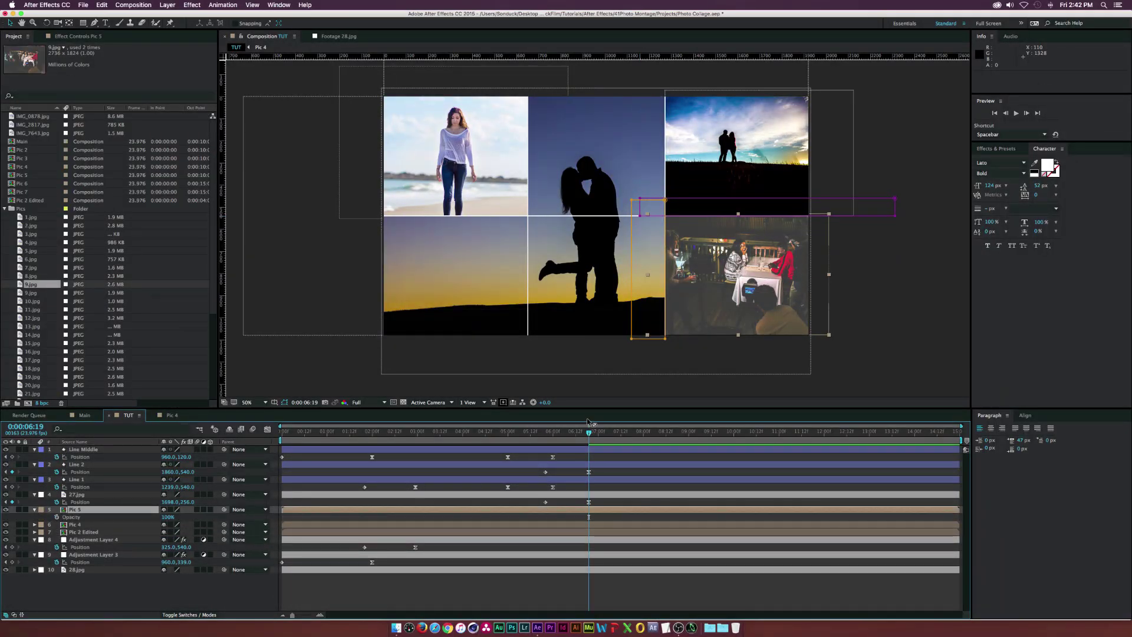
{"action": "left_click_drag", "start_coordinate": [585, 435], "coordinate": [564, 436]}
{"action": "left_click_drag", "start_coordinate": [588, 434], "coordinate": [591, 435]}
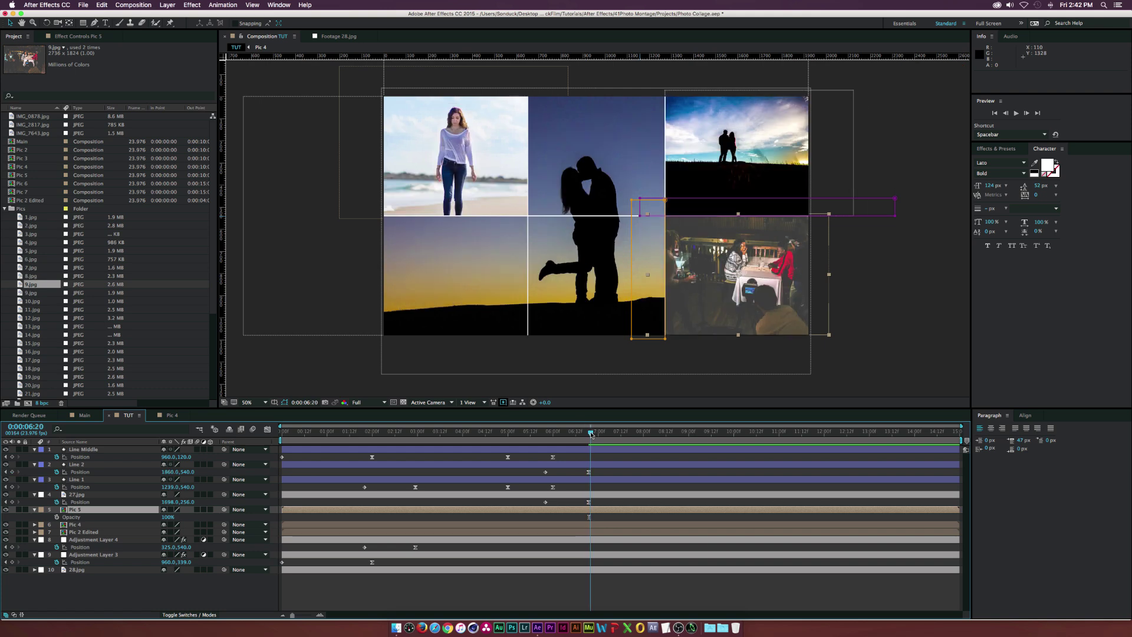
{"action": "left_click", "coordinate": [57, 517]}
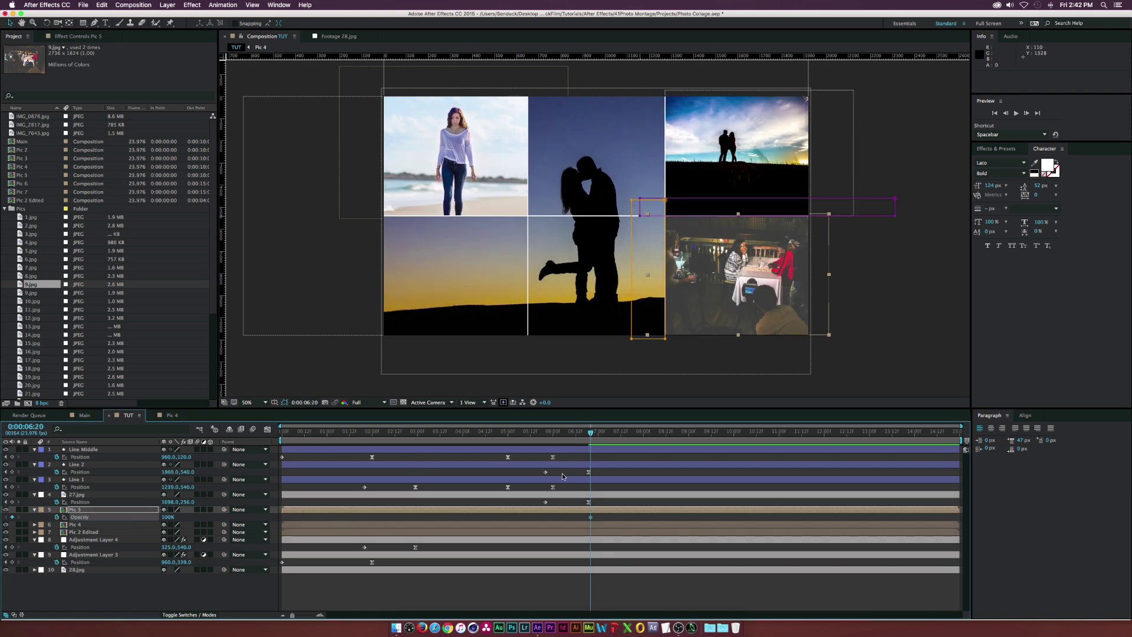
{"action": "left_click_drag", "start_coordinate": [604, 520], "coordinate": [613, 520]}
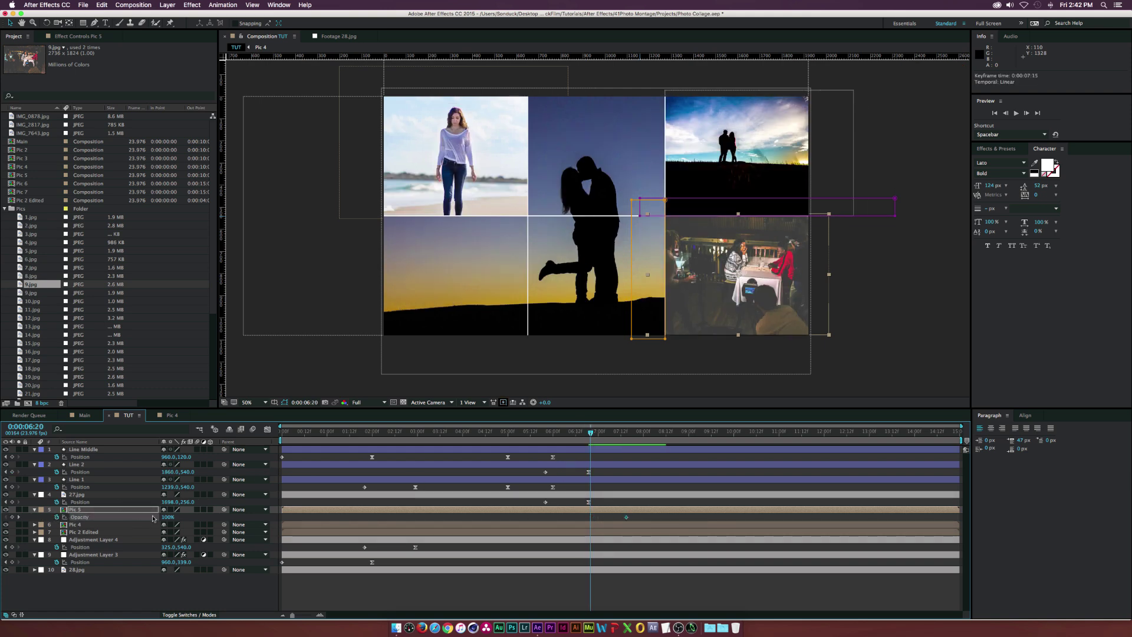
{"action": "left_click_drag", "start_coordinate": [167, 517], "coordinate": [91, 520]}
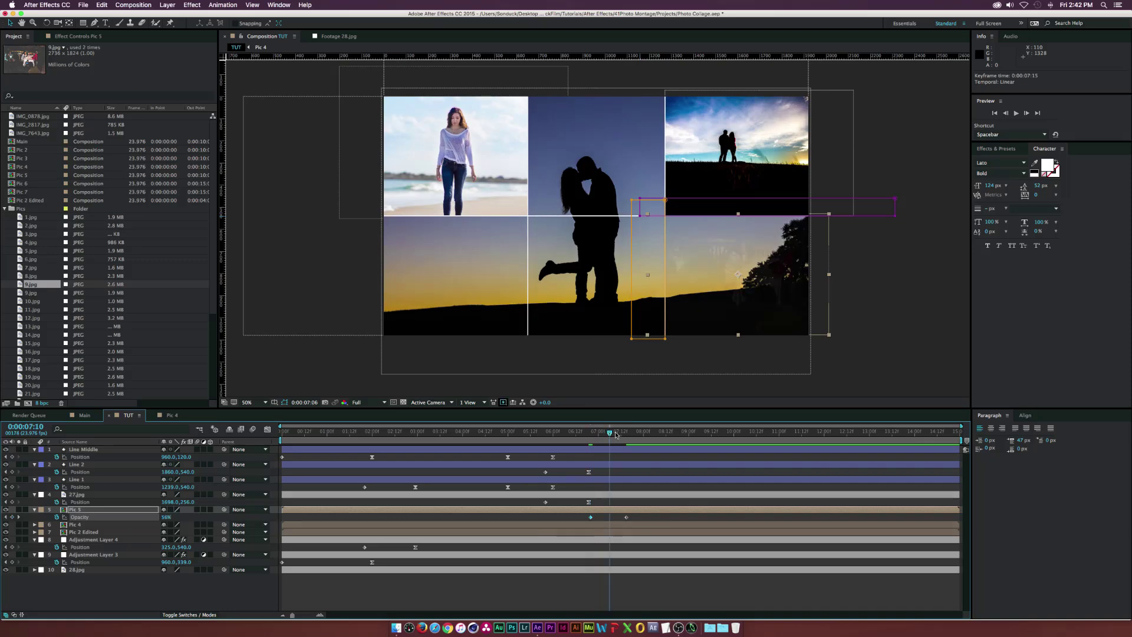
{"action": "left_click_drag", "start_coordinate": [592, 440], "coordinate": [589, 441]}
{"action": "left_click_drag", "start_coordinate": [592, 434], "coordinate": [640, 433]}
{"action": "left_click", "coordinate": [174, 587]}
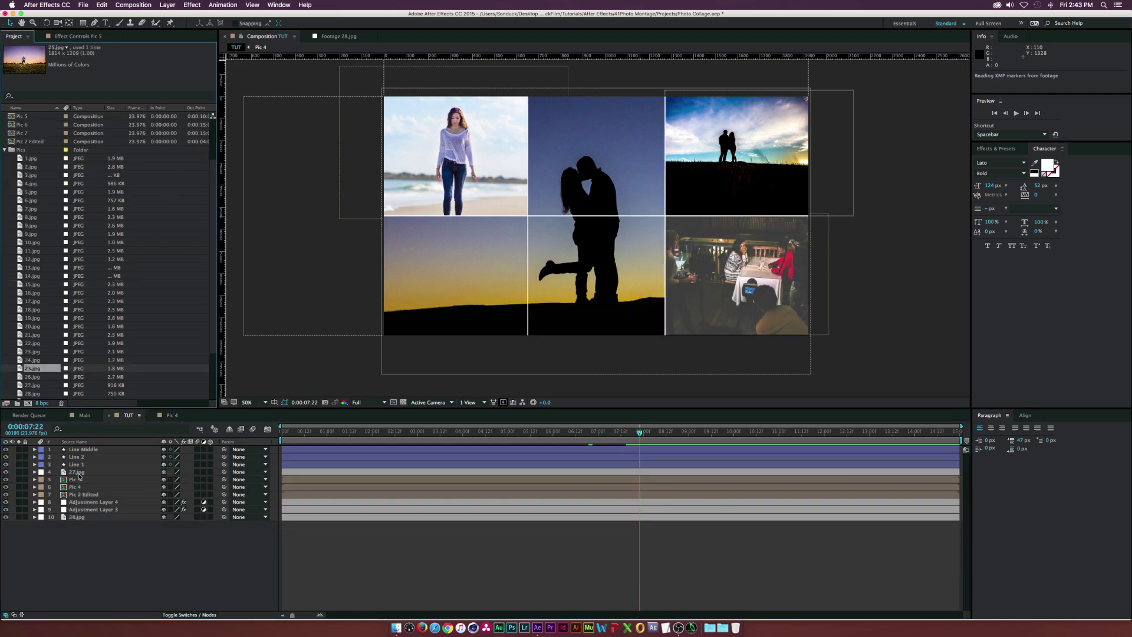
- Add 25.jpg directly below the 27.jpg layer, scale it to 83%, and position it over the lower-left and lower-middle grid sections
{"action": "left_click_drag", "start_coordinate": [597, 250], "coordinate": [541, 290]}
{"action": "key", "text": "s"}
{"action": "left_click_drag", "start_coordinate": [171, 487], "coordinate": [159, 487]}
{"action": "left_click_drag", "start_coordinate": [620, 252], "coordinate": [598, 255]}
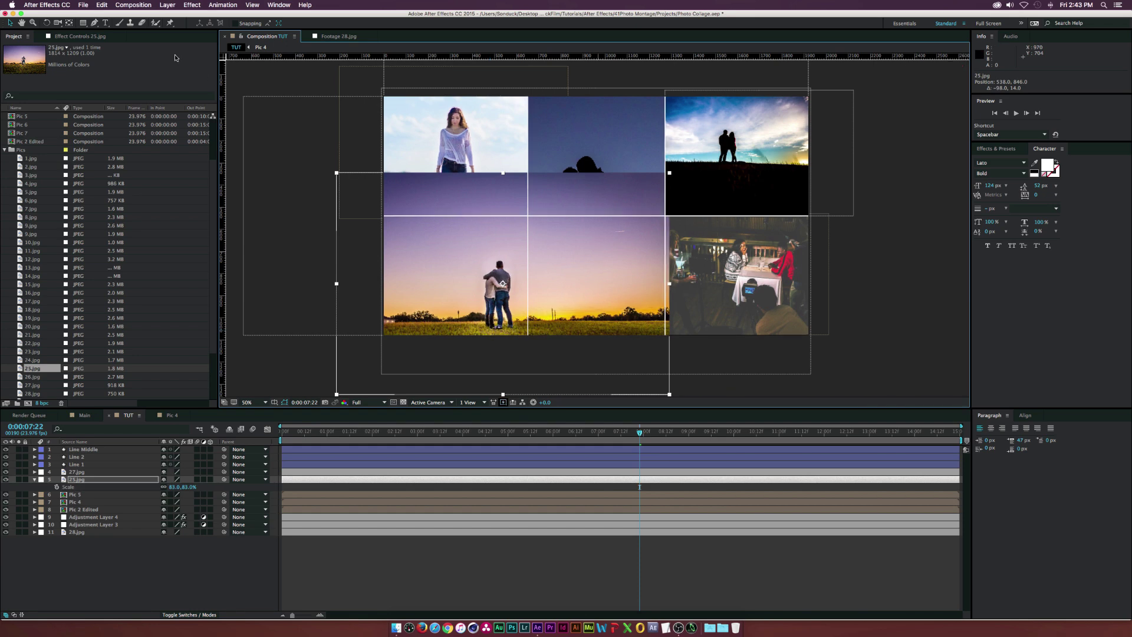
- Trim 25.jpg with two rectangular Subtract masks, one above the horizontal line and one beyond the second vertical line
{"action": "left_click", "coordinate": [82, 23]}
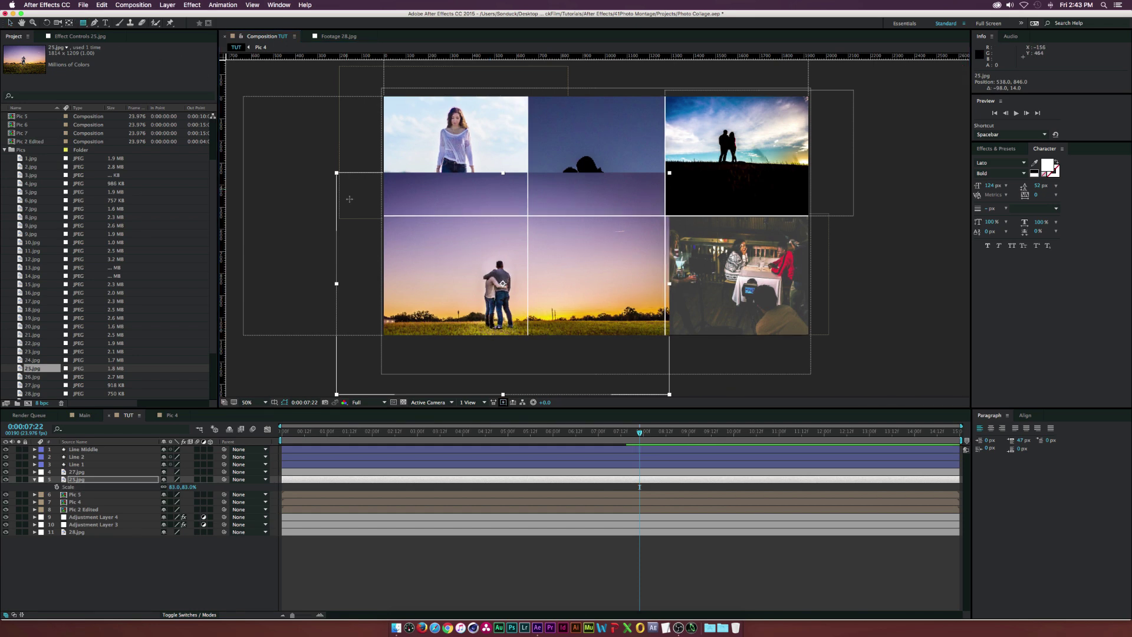
{"action": "key", "text": "ctrl+z"}
{"action": "left_click_drag", "start_coordinate": [326, 217], "coordinate": [700, 164]}
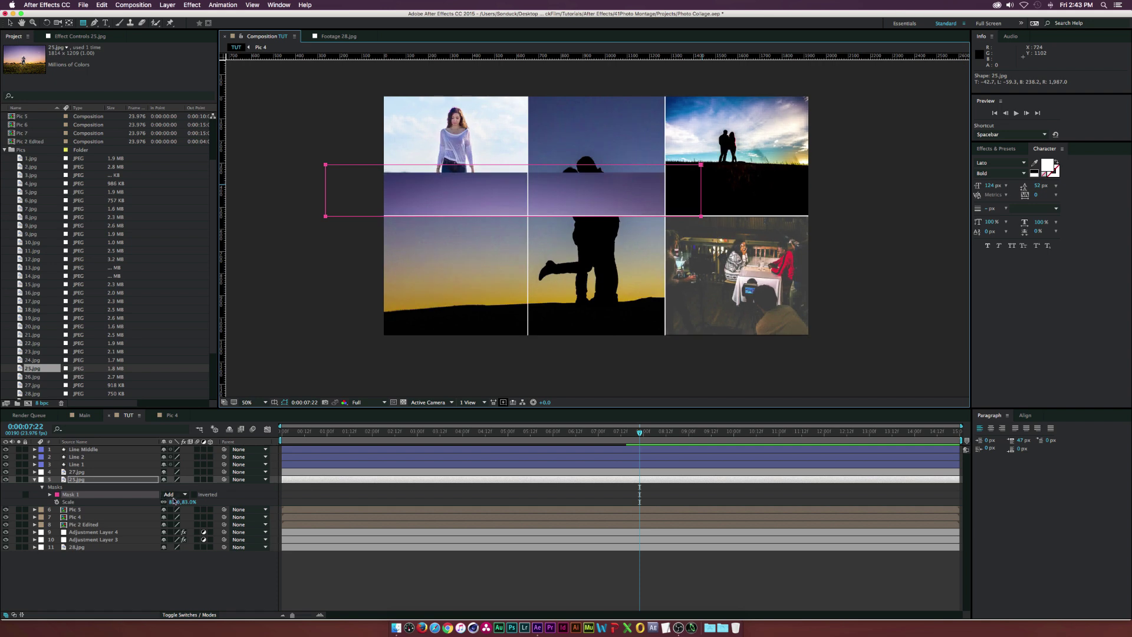
{"action": "left_click", "coordinate": [174, 494]}
{"action": "left_click", "coordinate": [183, 520]}
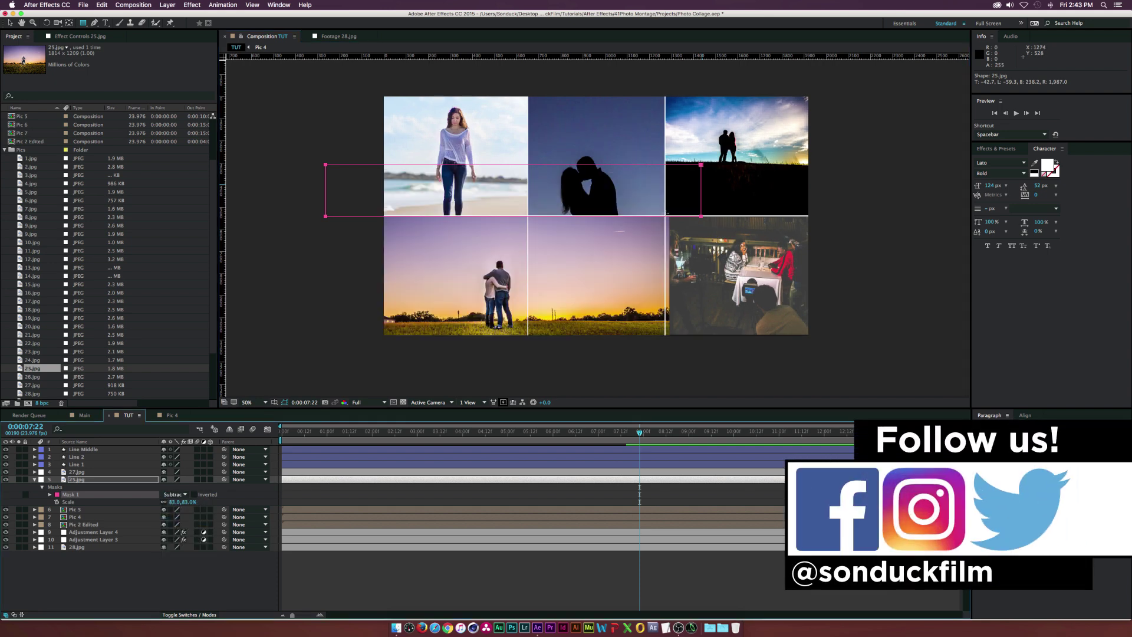
{"action": "left_click_drag", "start_coordinate": [664, 213], "coordinate": [733, 396]}
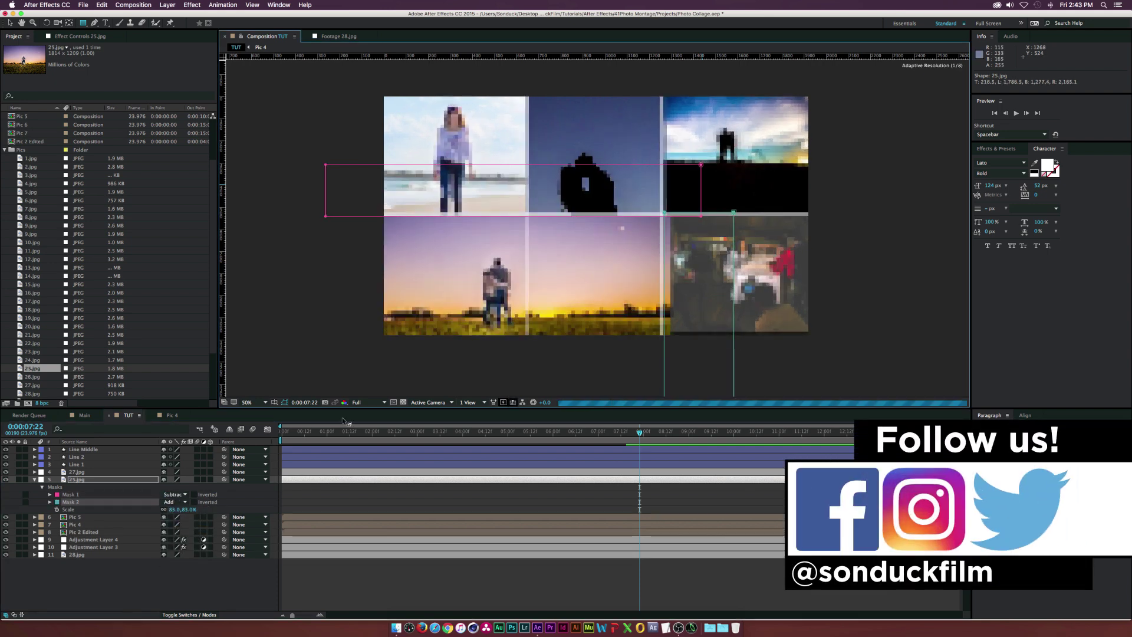
{"action": "left_click", "coordinate": [167, 502]}
{"action": "left_click", "coordinate": [179, 527]}
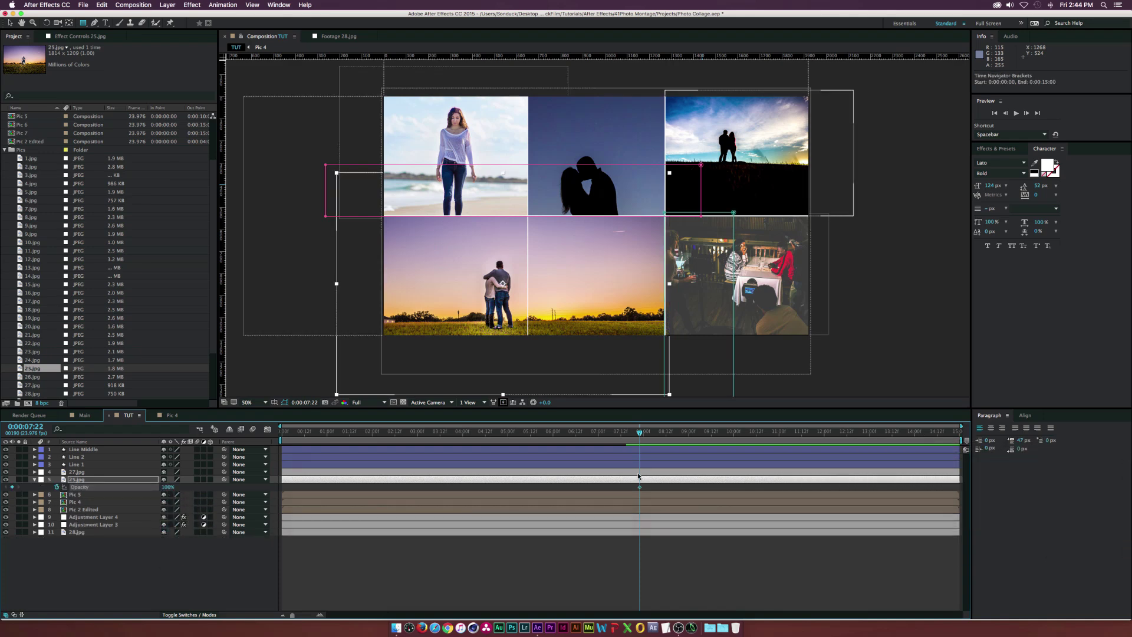
- Fade 25.jpg in with opacity keyframes, starting transparent at 0:00:07:22 and reaching 100% about one second after that
{"action": "left_click", "coordinate": [631, 491]}
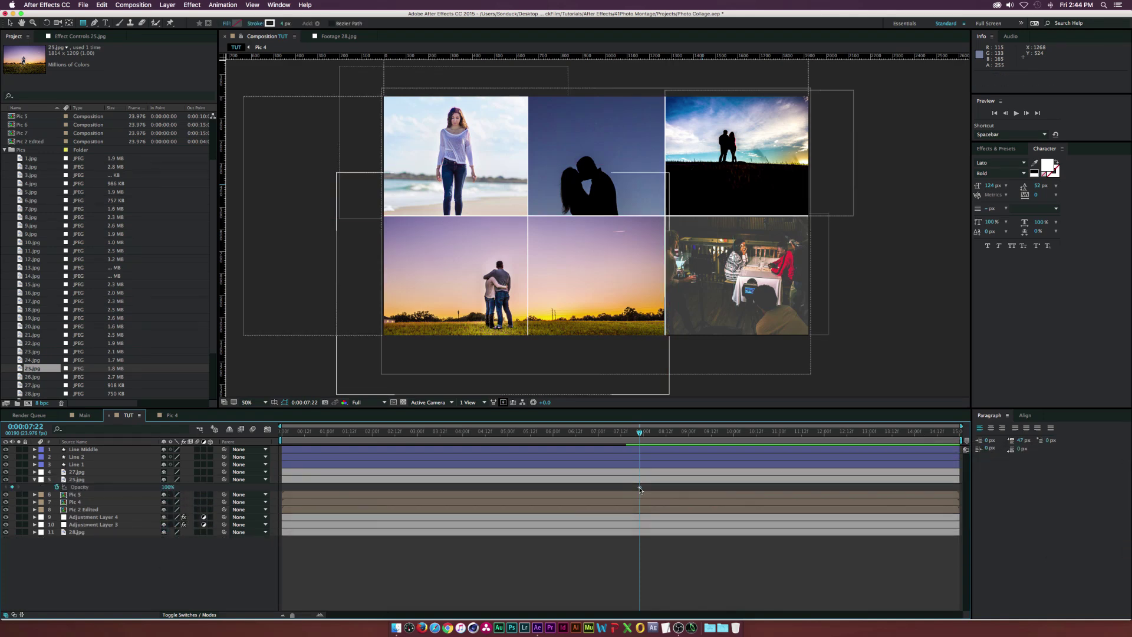
{"action": "left_click", "coordinate": [684, 488]}
{"action": "left_click_drag", "start_coordinate": [166, 487], "coordinate": [106, 489]}
{"action": "left_click", "coordinate": [140, 568]}
{"action": "left_click_drag", "start_coordinate": [637, 432], "coordinate": [787, 433]}
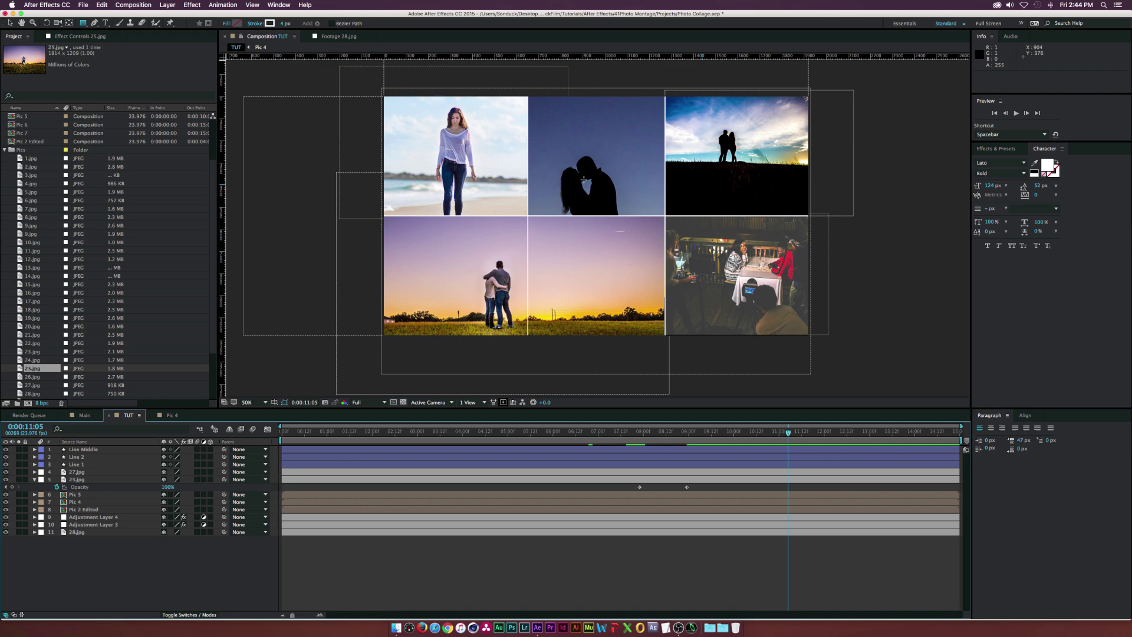
- Turn on motion blur for every layer in TUT and enable it for the composition
{"action": "left_click", "coordinate": [10, 22]}
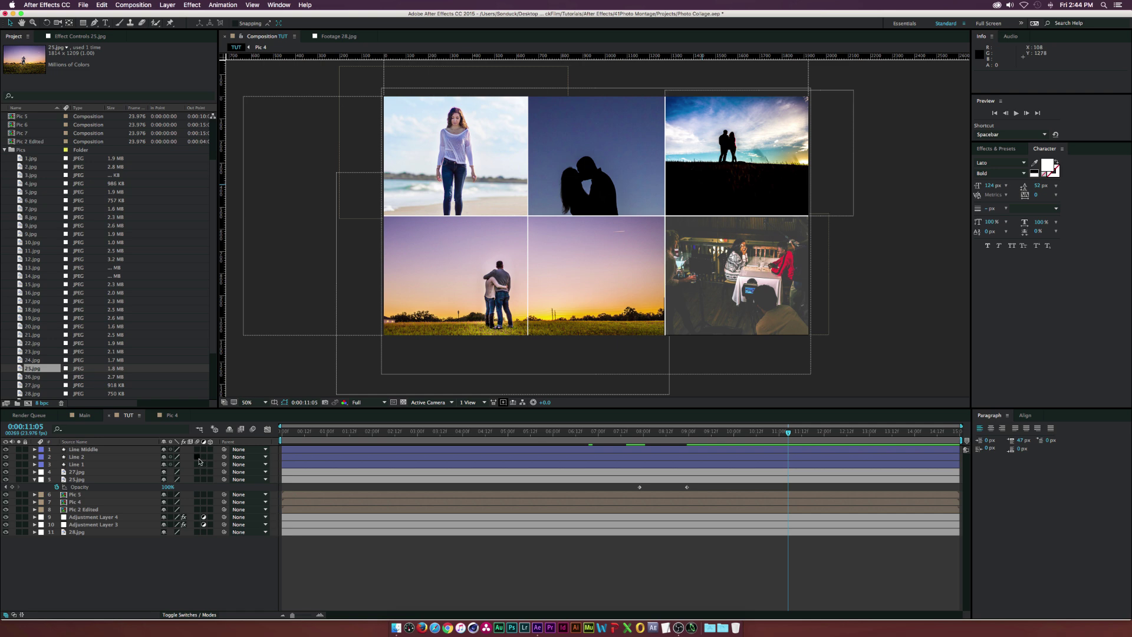
{"action": "left_click_drag", "start_coordinate": [197, 449], "coordinate": [197, 532]}
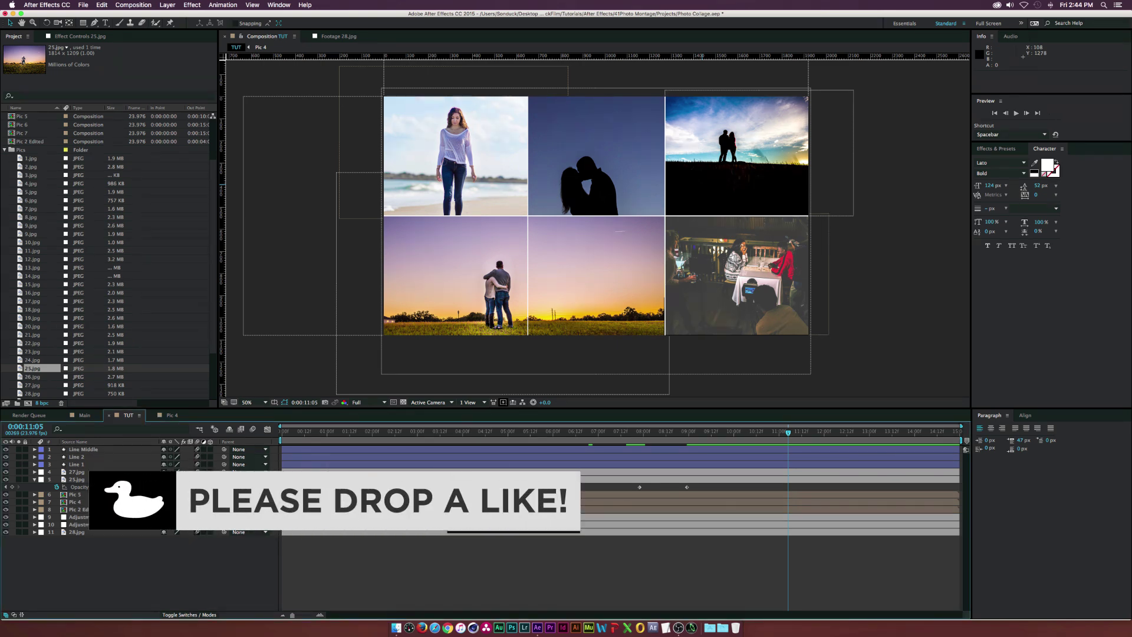
{"action": "left_click", "coordinate": [252, 429]}
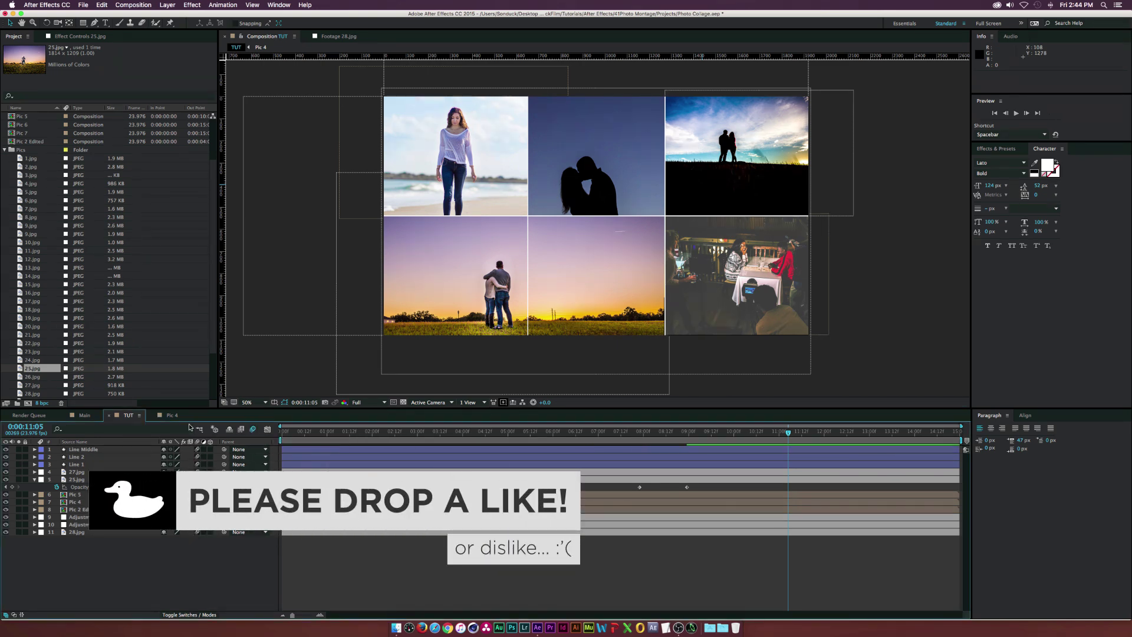